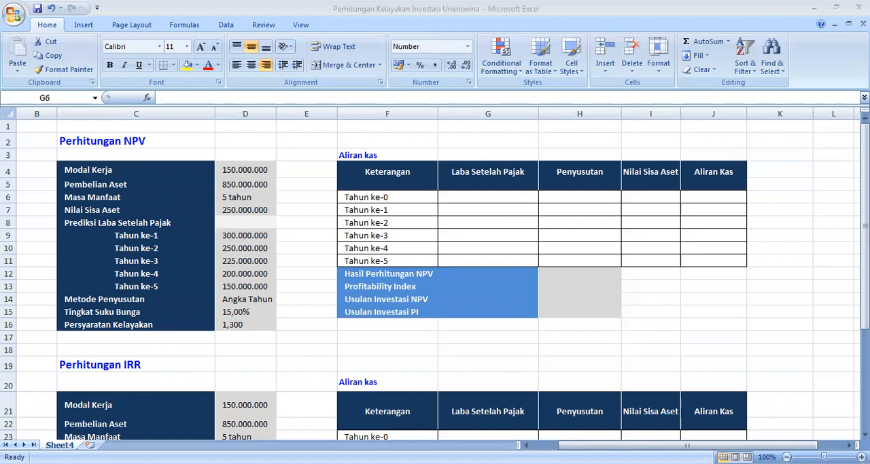
Step: Enter =0 as the Tahun ke-0 Laba Setelah Pajak value in cell G6 of the NPV cash flow table
left_click(488, 197)
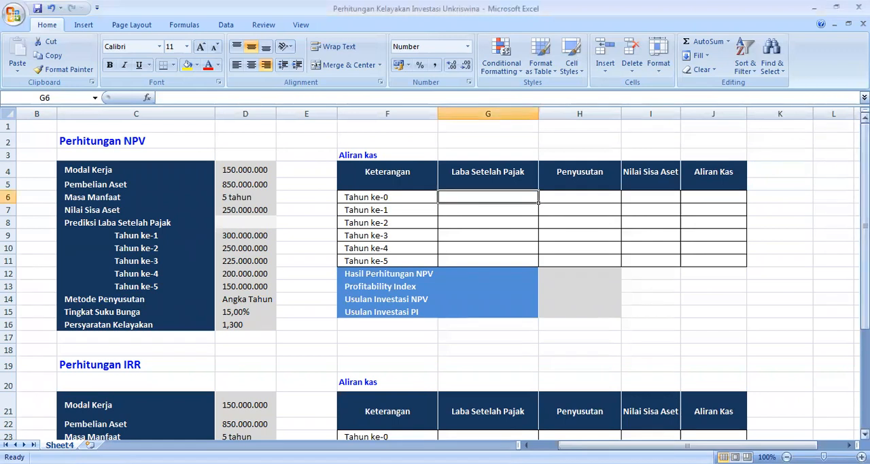
left_click_drag(865, 217, 865, 239)
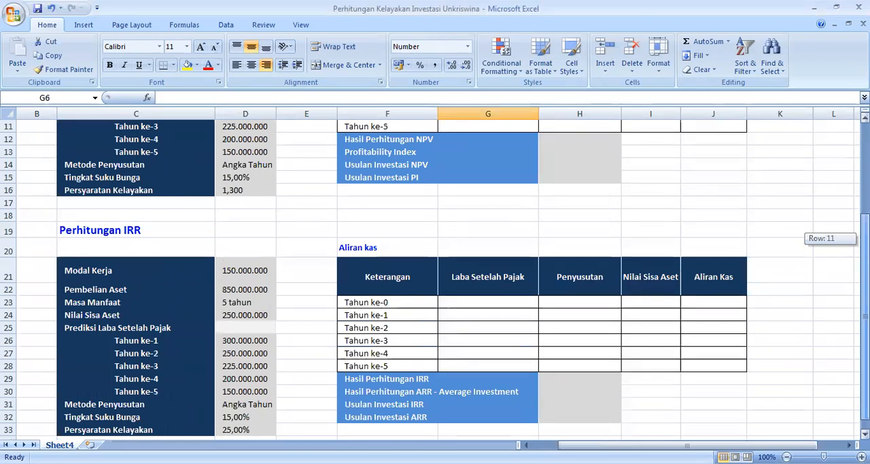
left_click_drag(865, 238, 645, 237)
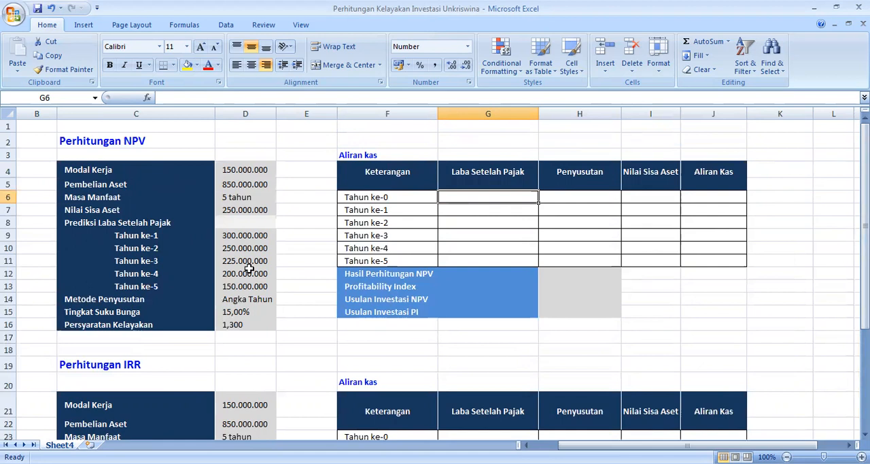
type("=0")
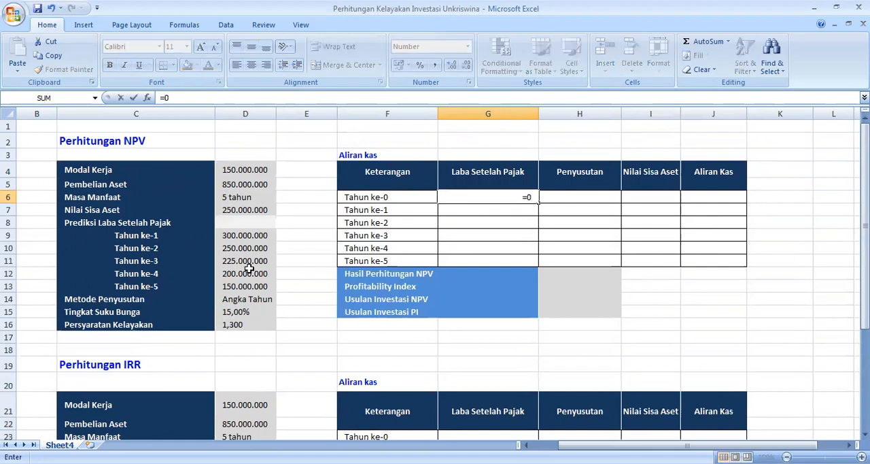
key("Return")
Step: Link the Tahun ke-1 Laba Setelah Pajak cell G7 to D9 and fill the formula down to Tahun ke-5 in G11
type("=")
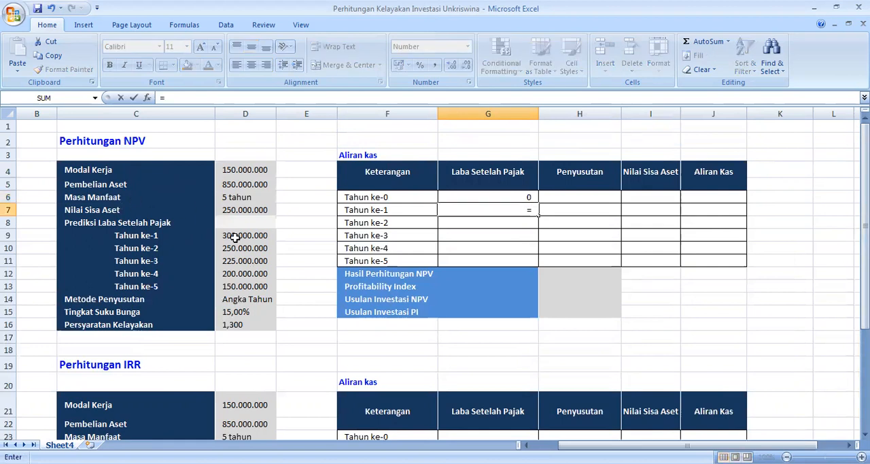
left_click(254, 235)
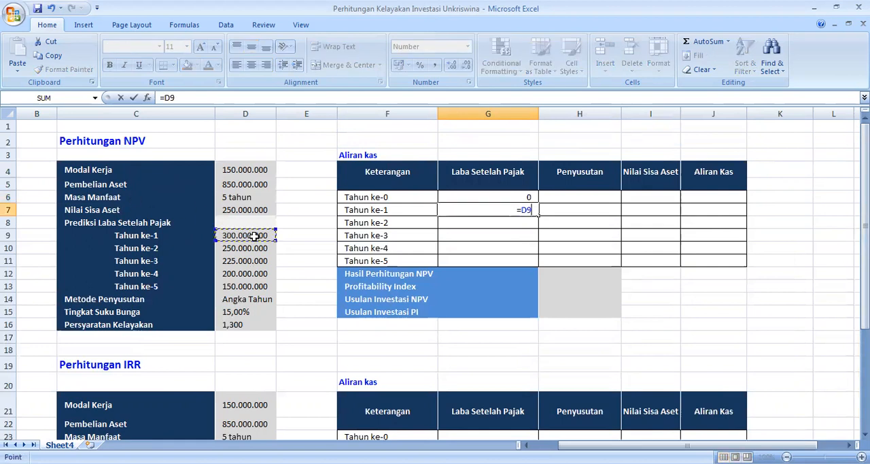
key("Return")
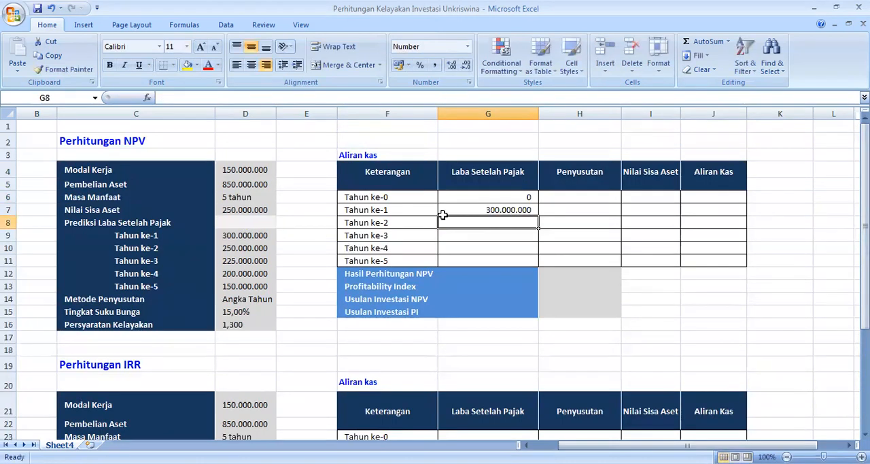
left_click(524, 210)
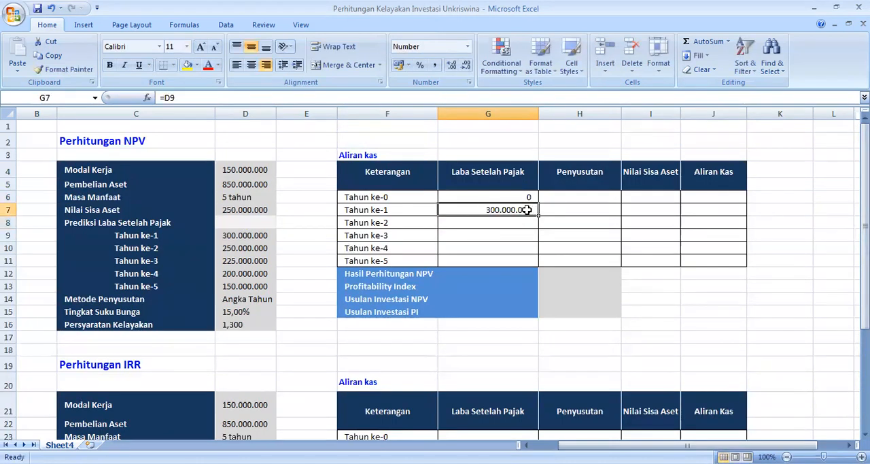
double_click(524, 209)
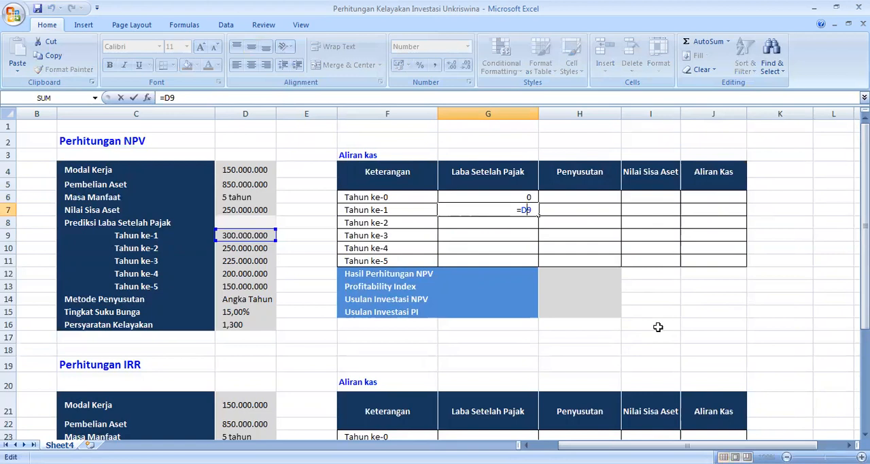
key("Return")
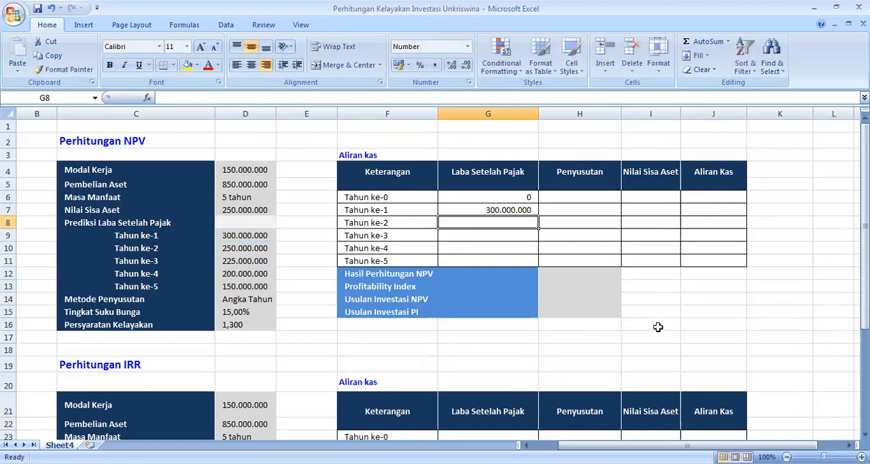
left_click(524, 211)
left_click_drag(538, 216, 541, 261)
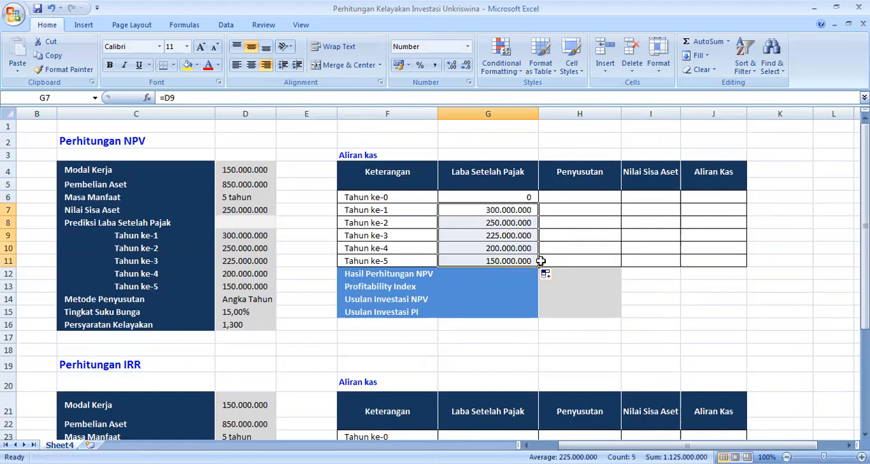
Step: Enter =0 as the Tahun ke-0 Penyusutan value in cell H6
left_click(582, 196)
type("=0")
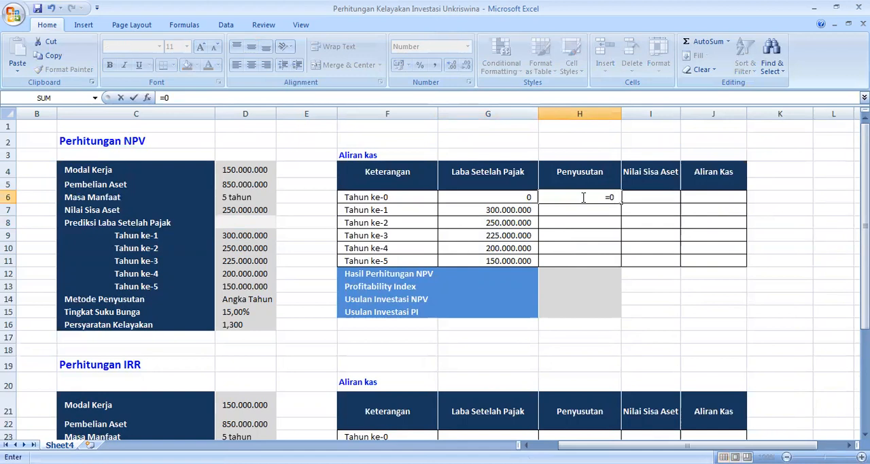
key("Return")
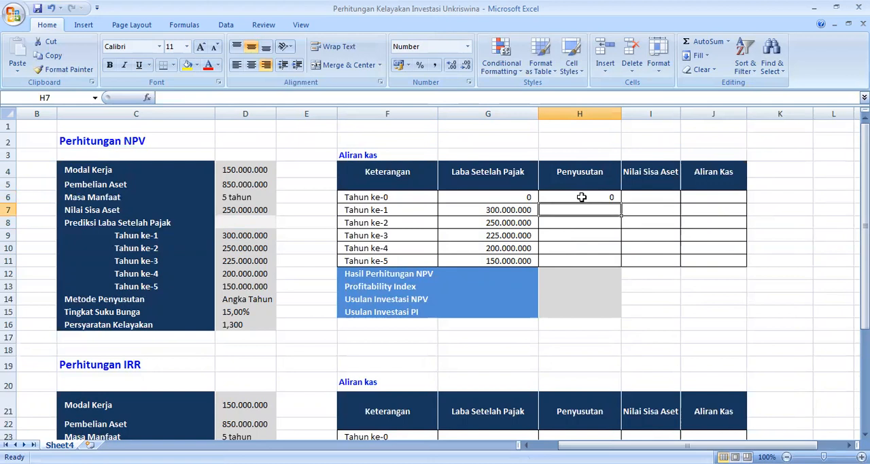
Step: Begin the Tahun ke-1 Penyusutan formula in H7 with a blank check on the year label, =IF(F7="";"";
type("=")
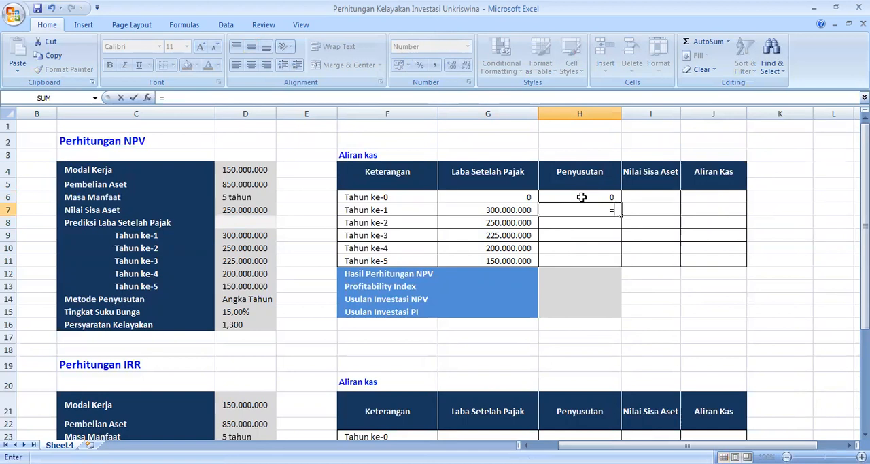
type("IF")
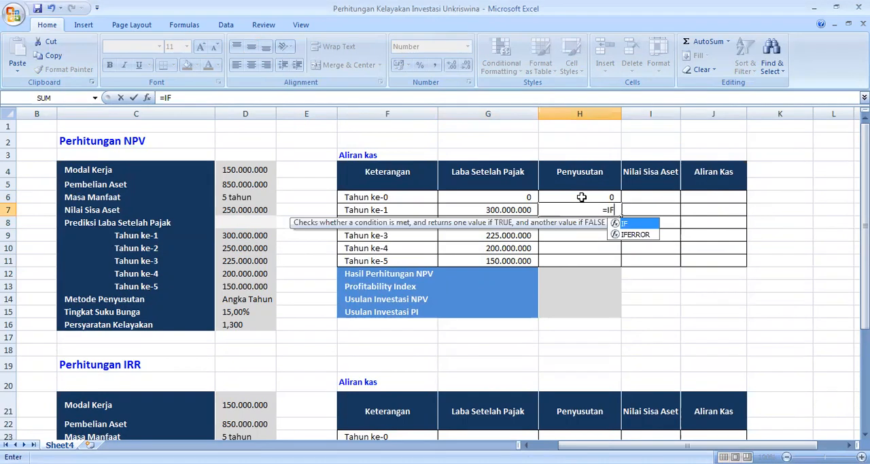
type("(")
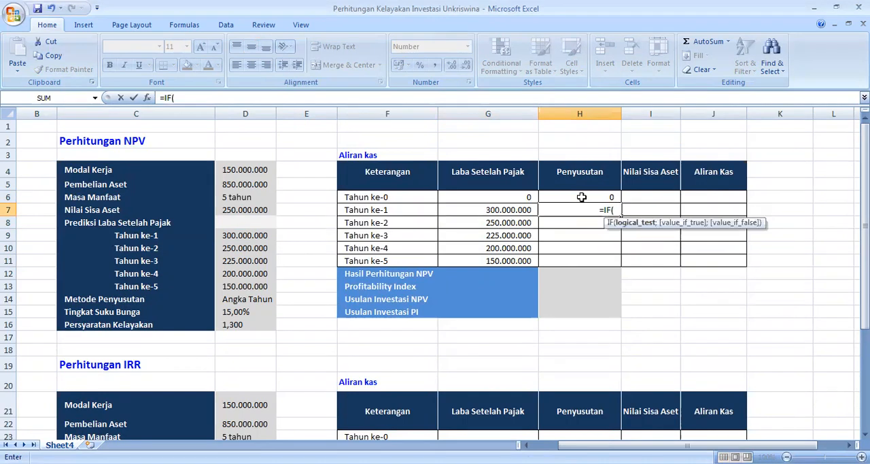
left_click(402, 209)
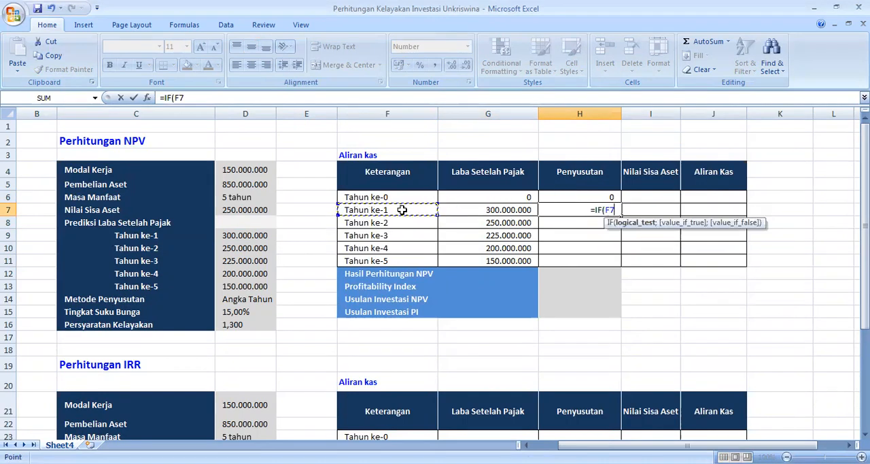
type("=")
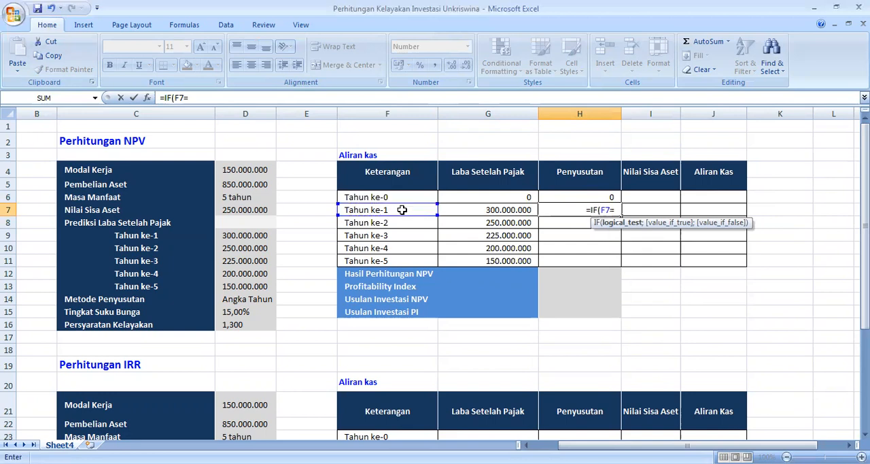
type("\"\";")
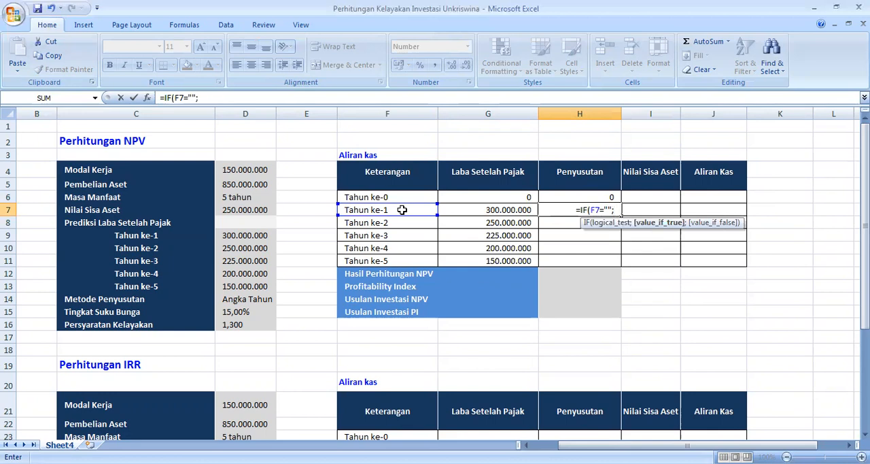
type("\"\"")
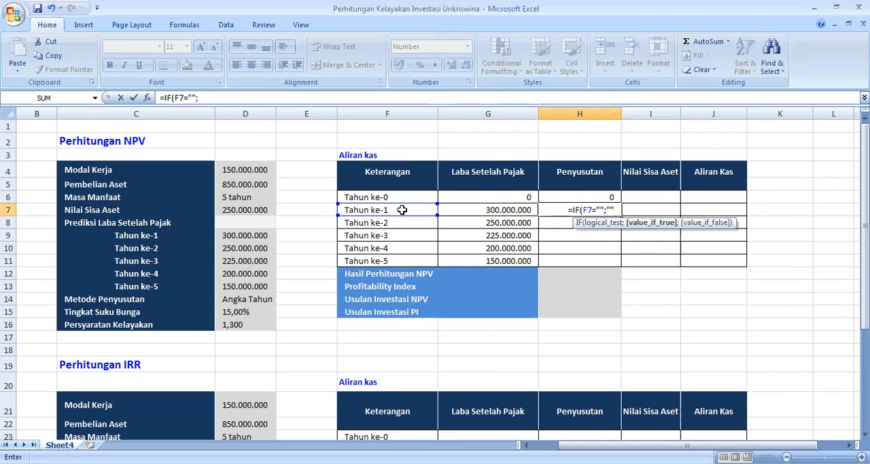
type(";")
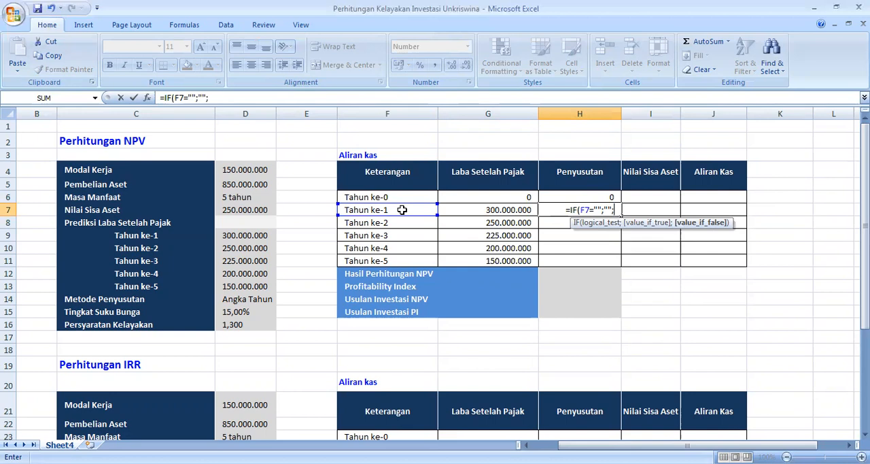
type("IF(")
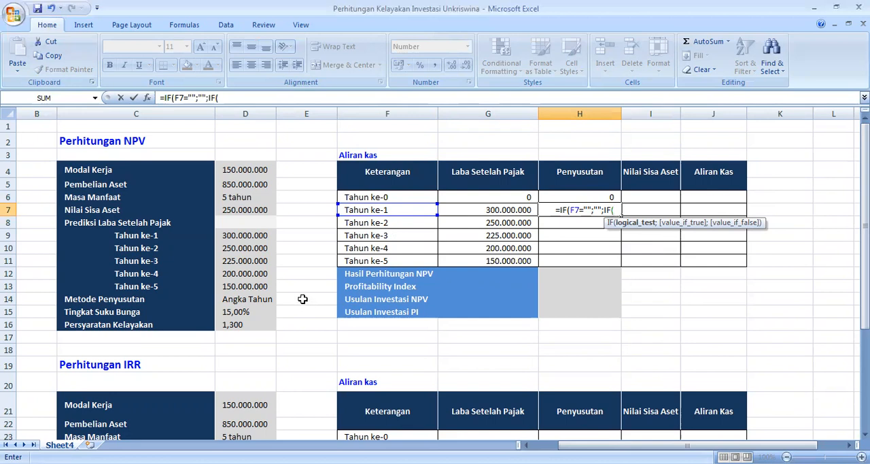
Step: Add a nested IF to the H7 formula that uses straight-line depreciation when E14 is 1: IF(E14=1;SLN(D5;D7;D6)
left_click(300, 300)
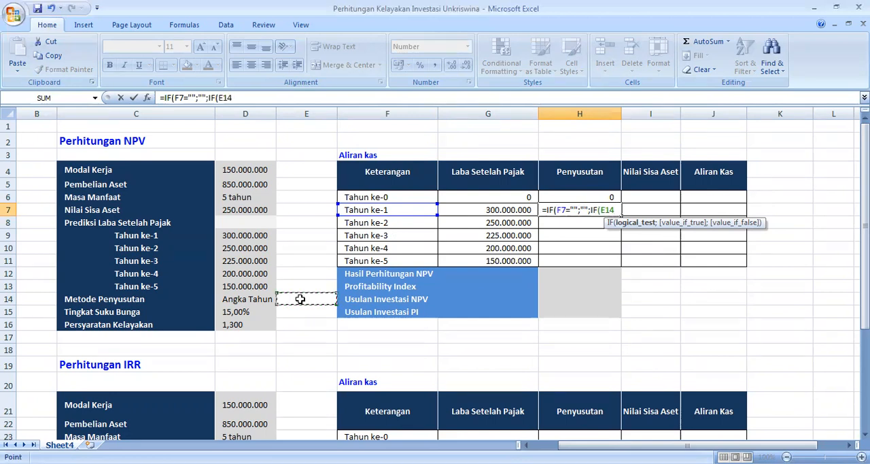
type("=1")
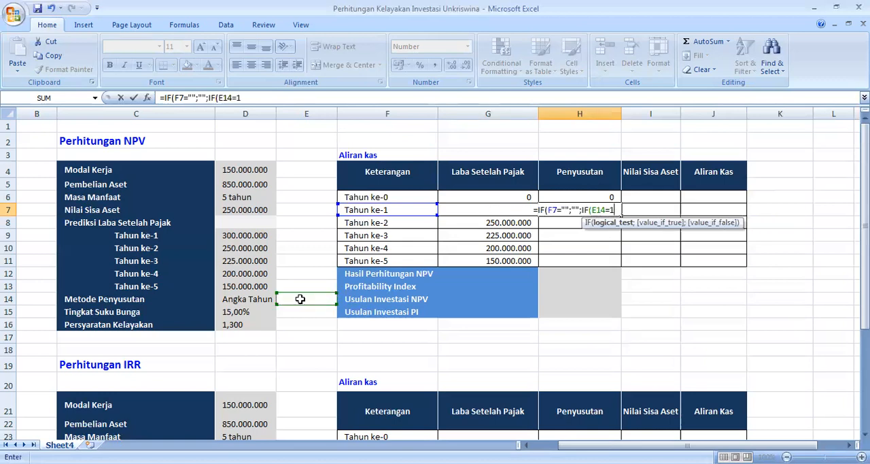
type(";SLN(")
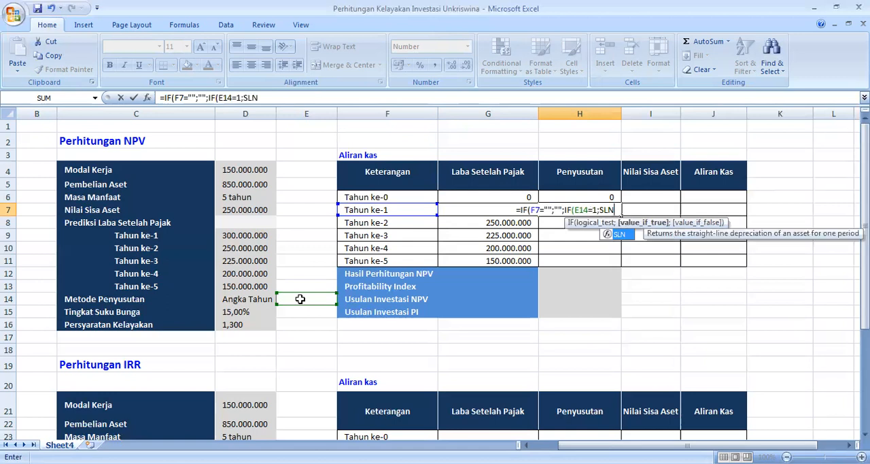
left_click(246, 184)
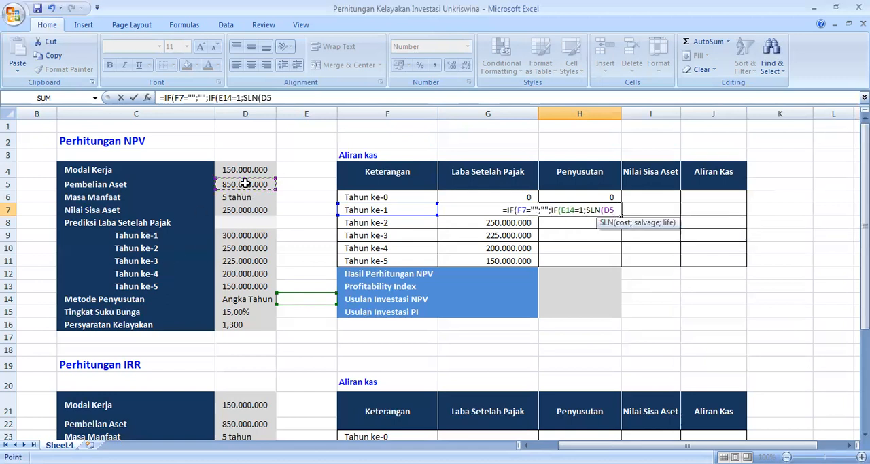
type(";")
left_click(243, 210)
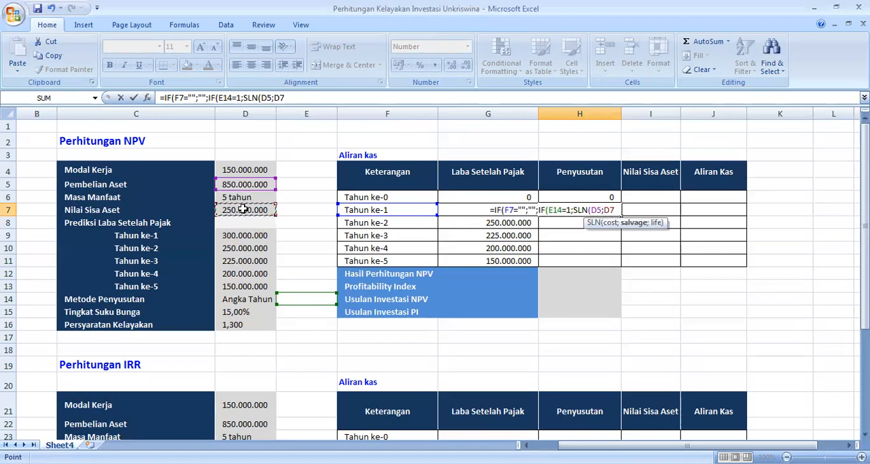
type(";")
left_click(244, 197)
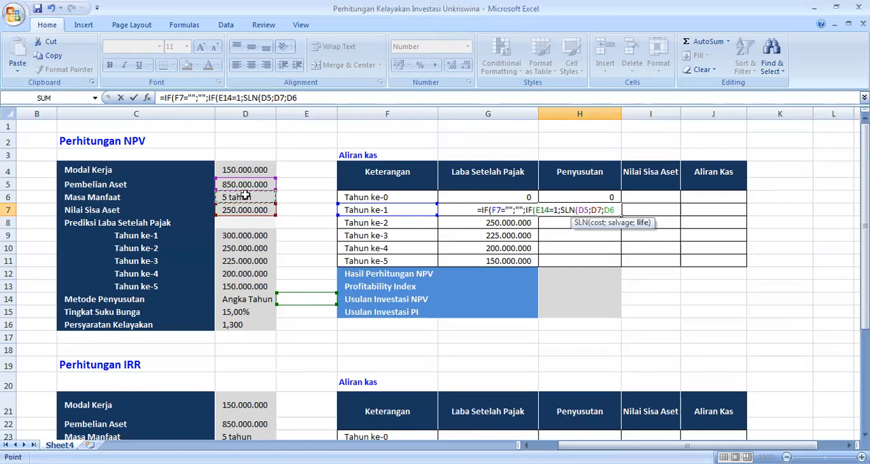
type(")")
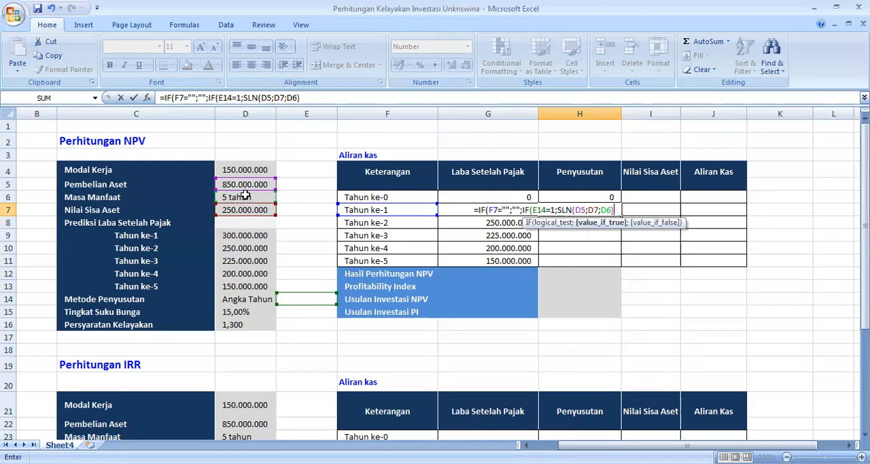
type(";SYD(")
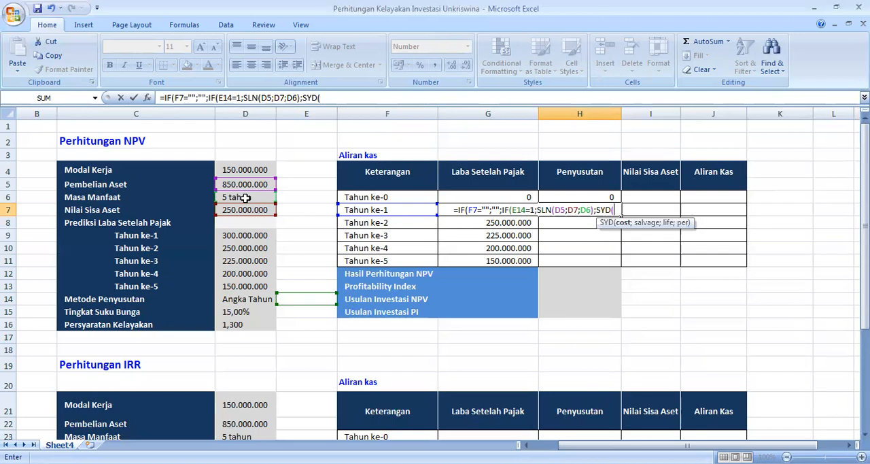
Step: Complete the H7 formula with sum-of-years'-digits depreciation as the alternative, SYD(D5;D7;D6;F7), and close all open parentheses
left_click(243, 184)
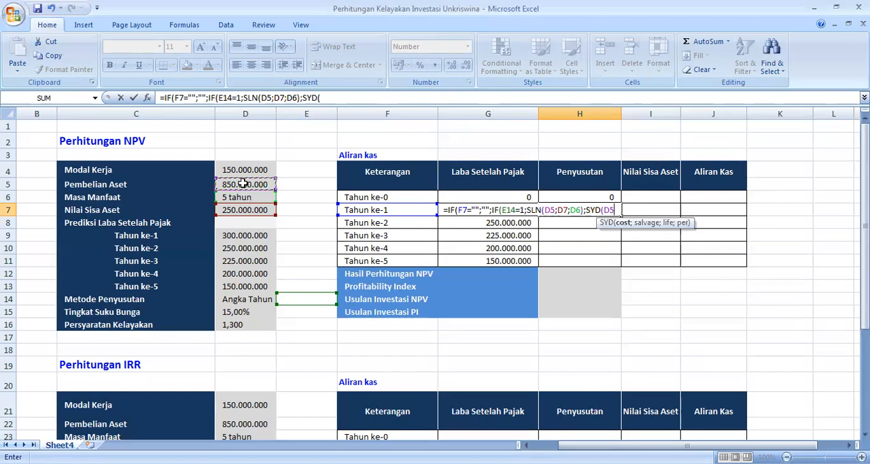
type(";")
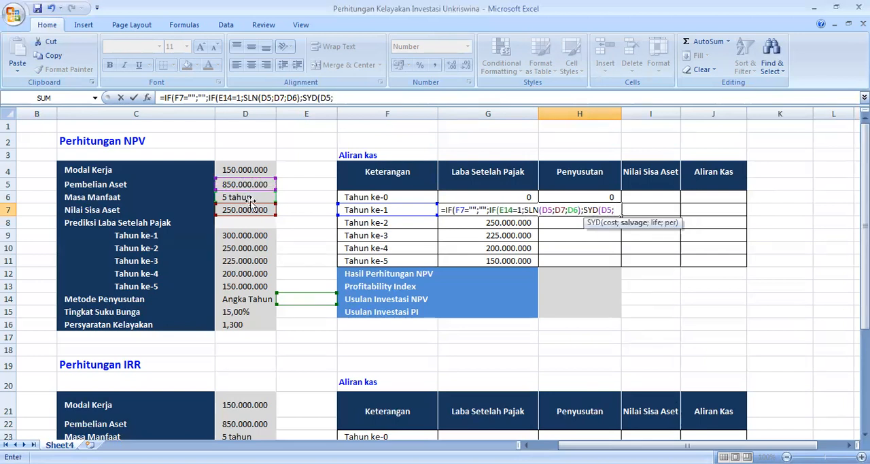
left_click(245, 209)
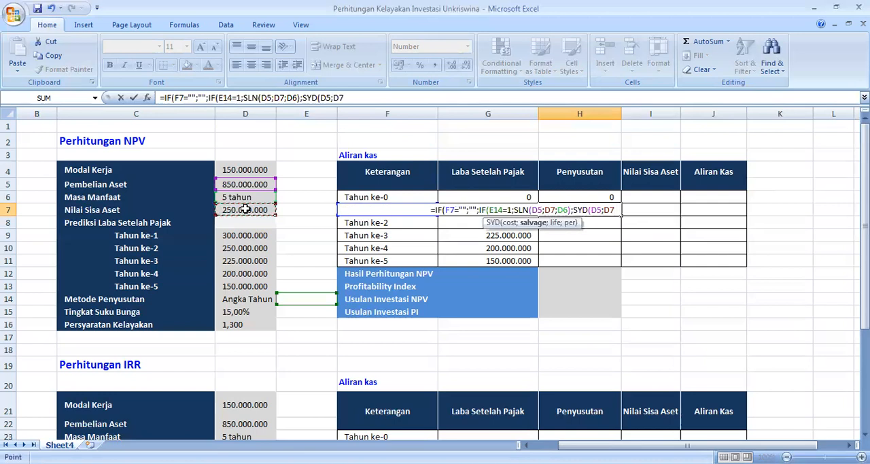
type(";")
left_click(244, 197)
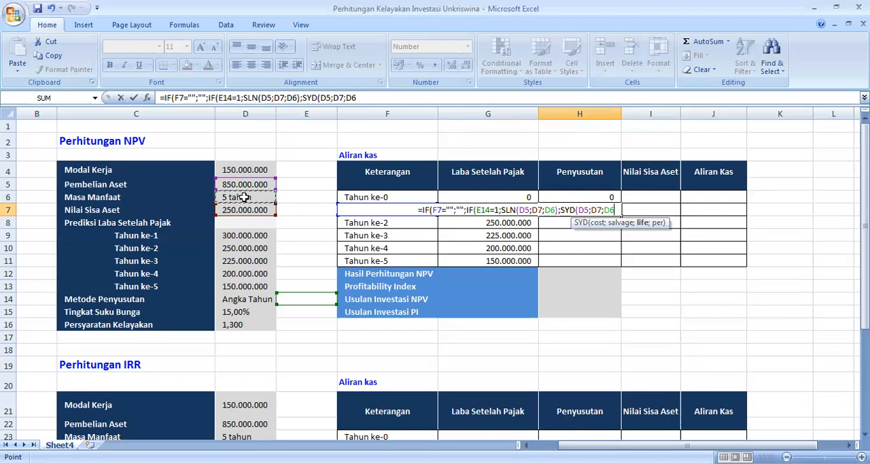
type(";")
left_click(368, 196)
key("Down")
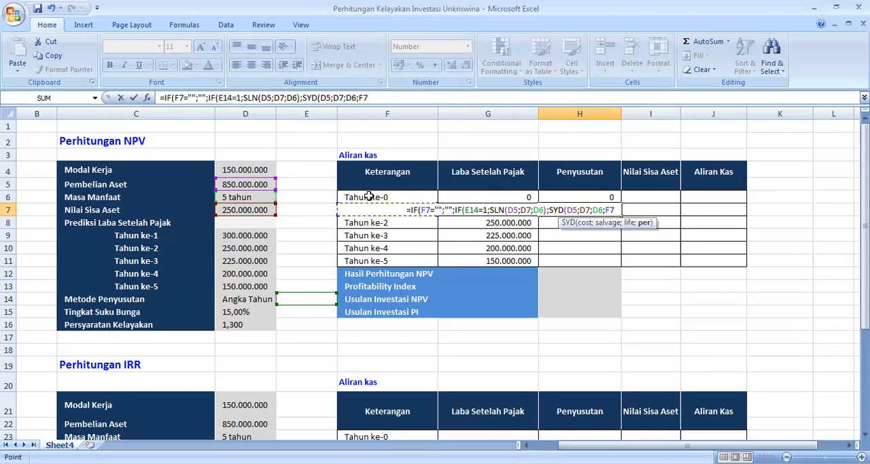
type("))")
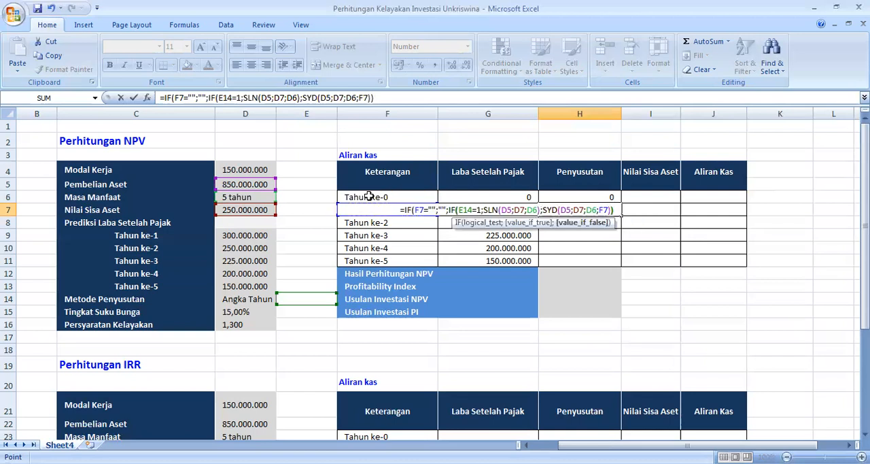
type(")")
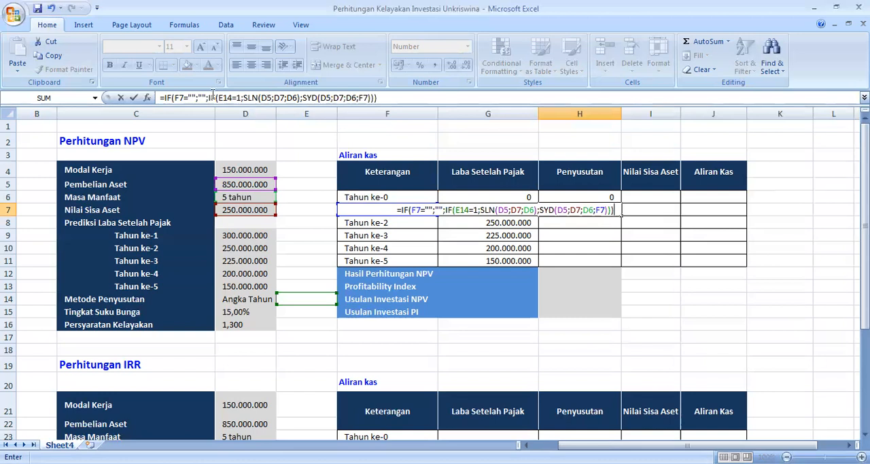
Step: Lock the rows of the method cell and the straight-line arguments in the H7 formula, giving E$14=1 and SLN(D$5;D$7;D$6)
left_click(225, 100)
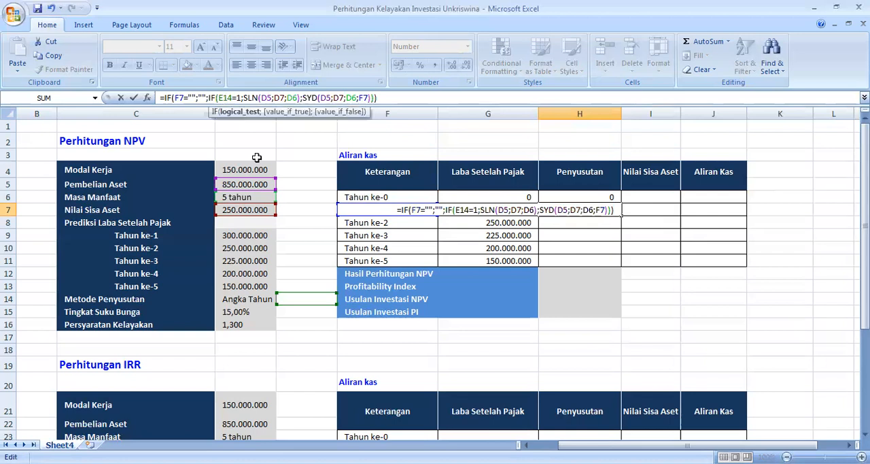
type("$")
key("Right")
key("Right")
key("Right")
key("Right")
key("Right")
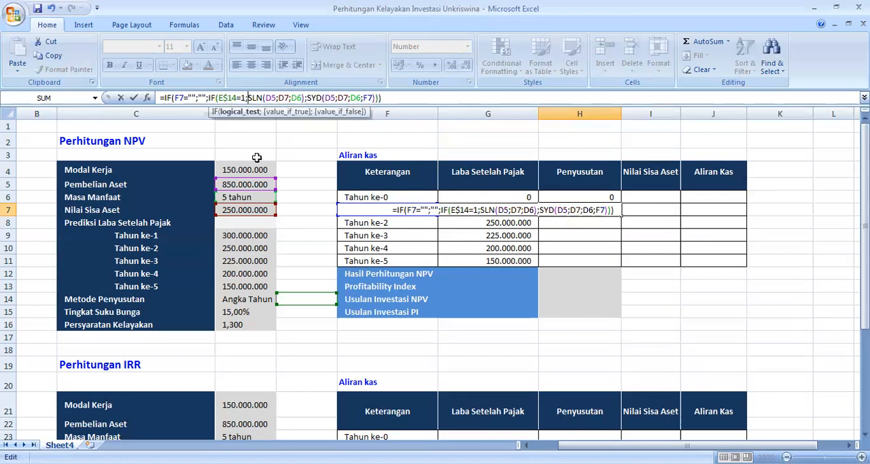
key("Right")
key("Right")
key("Right")
key("Right")
key("Right")
type("$")
key("Right")
key("Right")
key("Right")
type("$")
key("Right")
key("Right")
key("Right")
type("$")
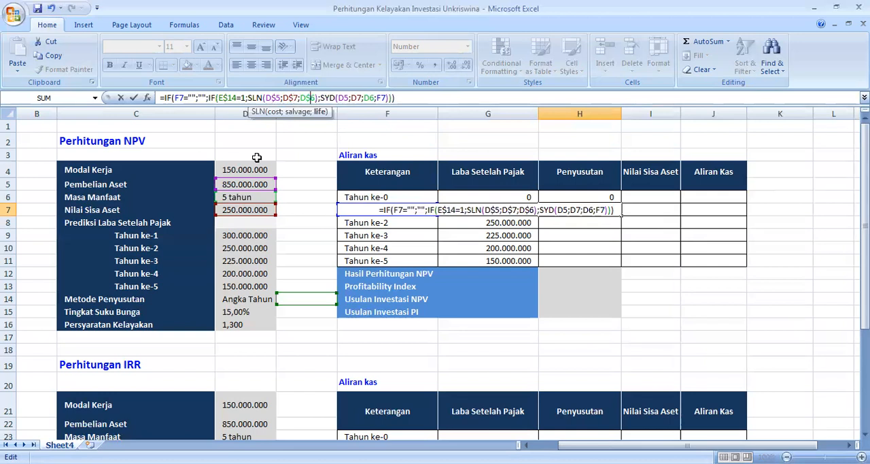
Step: Lock the rows of the first three SYD arguments in H7, giving SYD(D$5;D$7;D$6;F7), and commit the formula
key("Right")
key("Right")
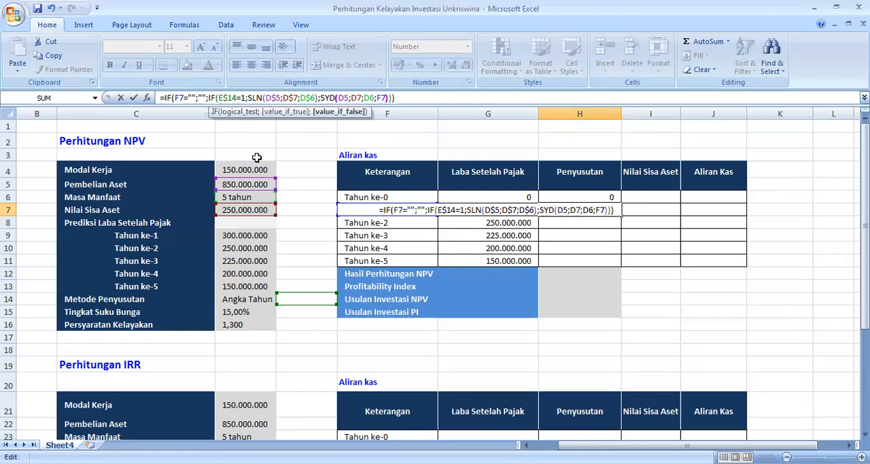
key("Right")
key("Right")
key("Right")
key("Right")
key("Right")
type("$")
key("Right")
key("Right")
type("$")
key("Right")
type("$")
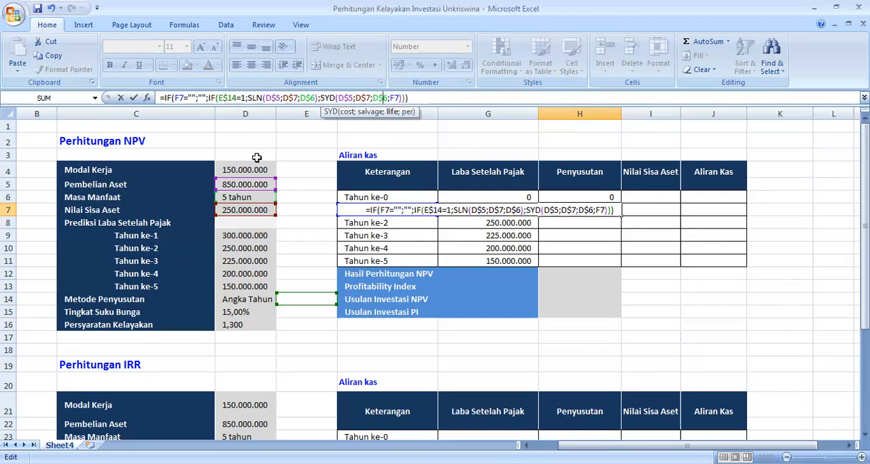
key("Return")
key("Up")
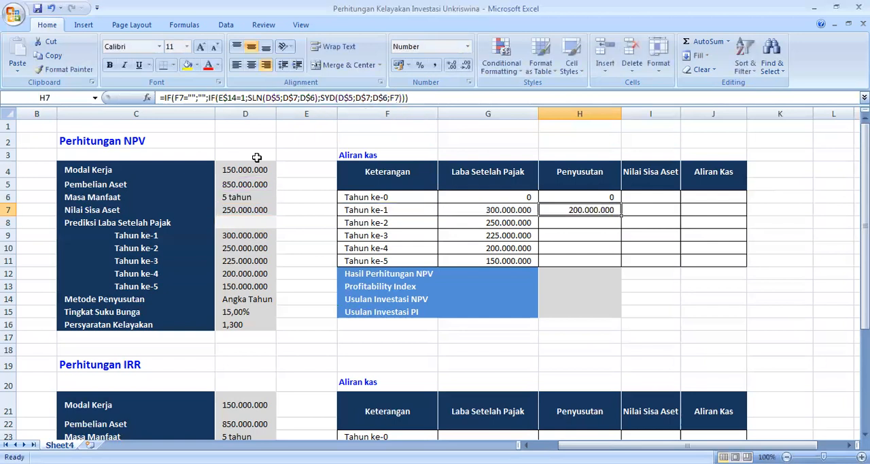
Step: Fill the Penyusutan formula from H7 down to Tahun ke-5 in H11
double_click(594, 210)
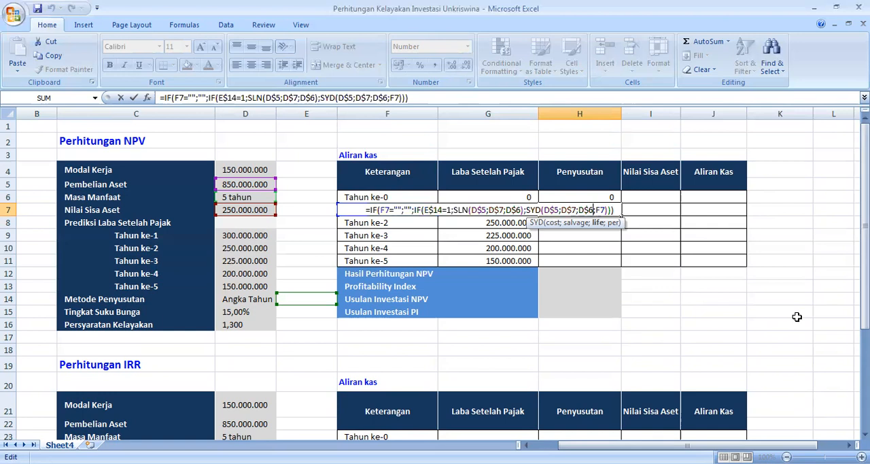
key("Return")
left_click(617, 210)
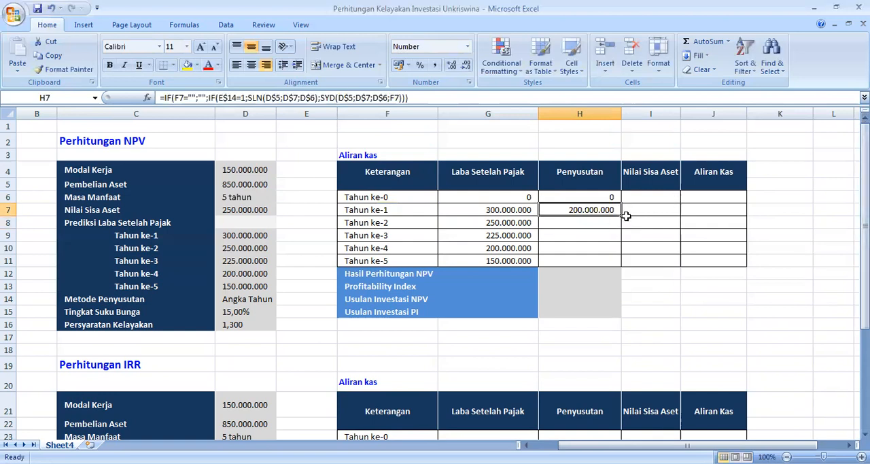
left_click_drag(621, 216, 621, 264)
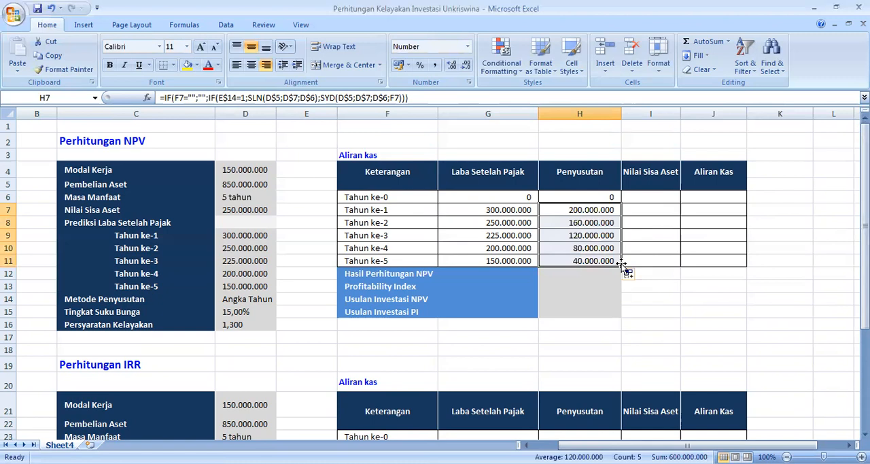
Step: Enter =0 as the Tahun ke-0 Nilai Sisa Aset value in cell I6
left_click(643, 199)
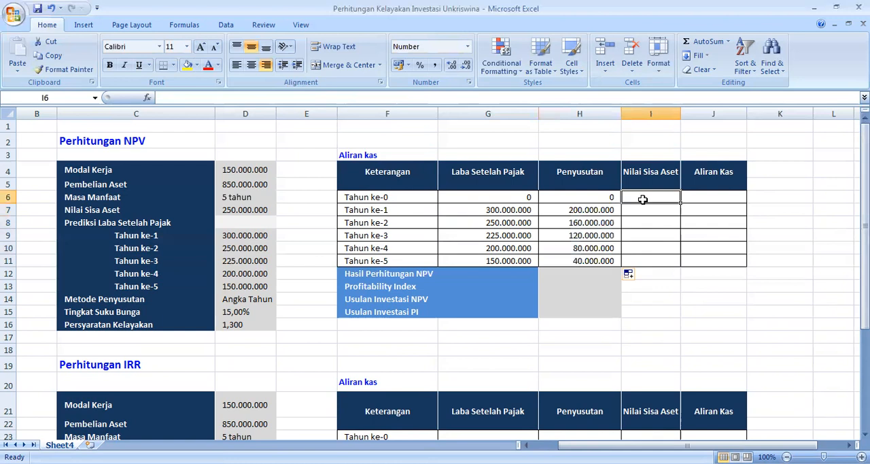
type("=0")
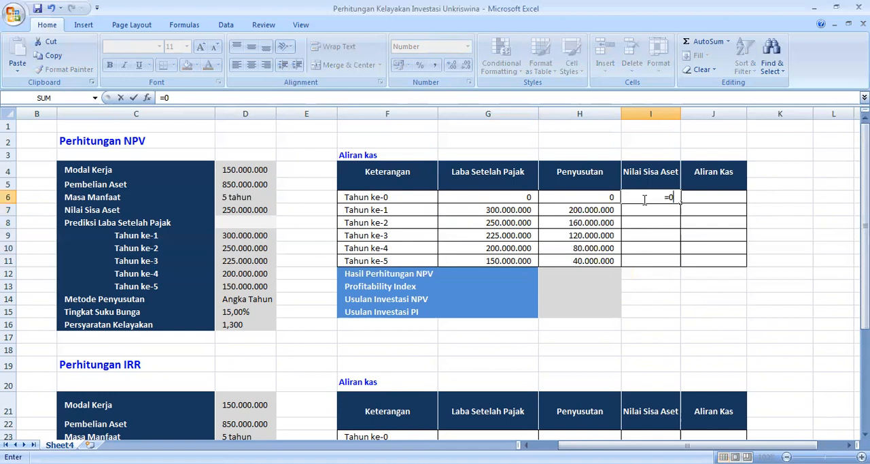
key("Return")
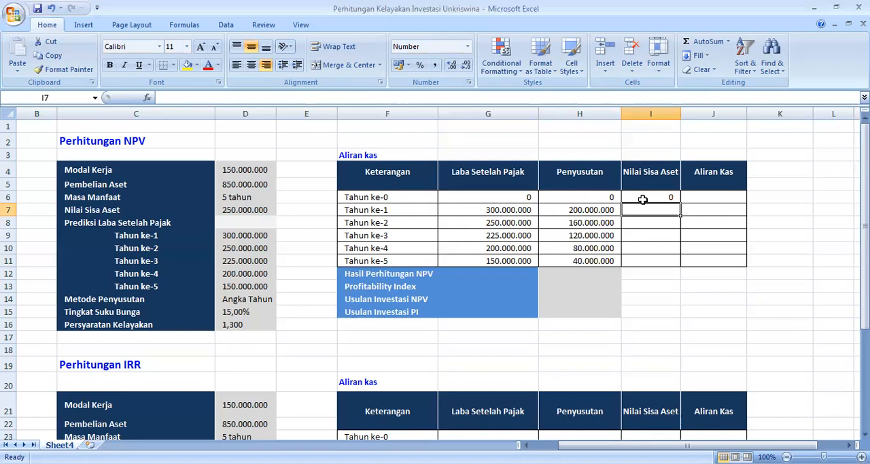
Step: Begin the Tahun ke-1 Nilai Sisa Aset formula in I7 with a blank check on the year label, =IF(F7="";"";
type("=")
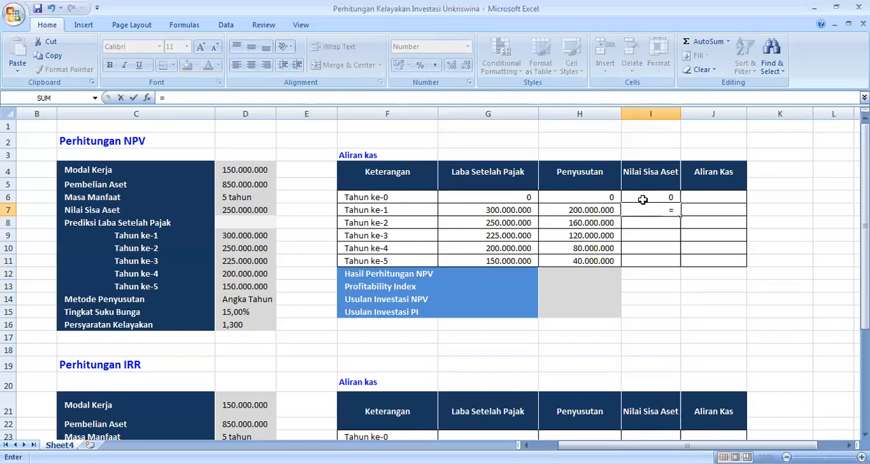
type("IF")
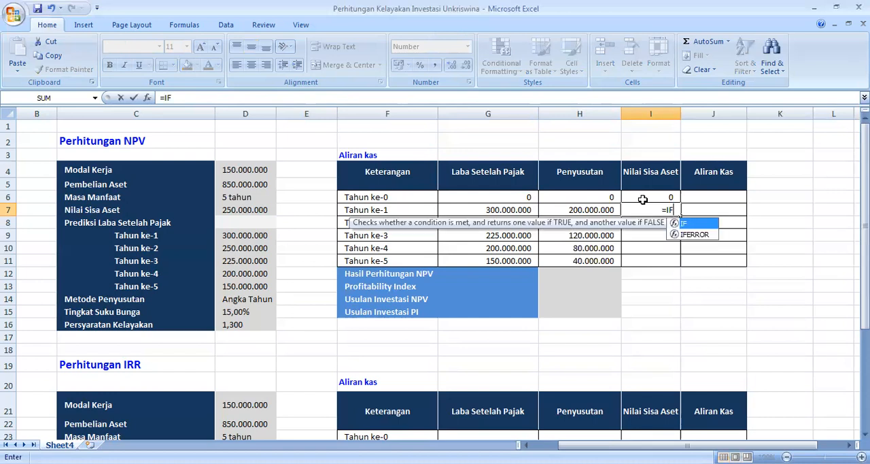
type("(")
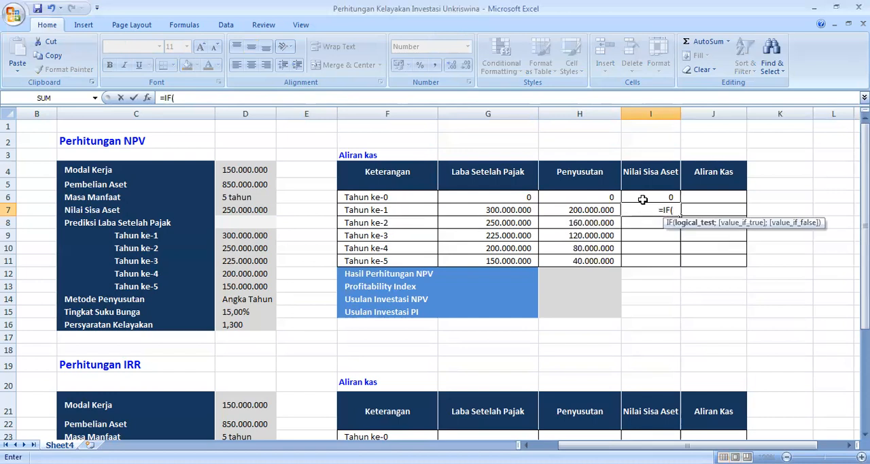
left_click(376, 207)
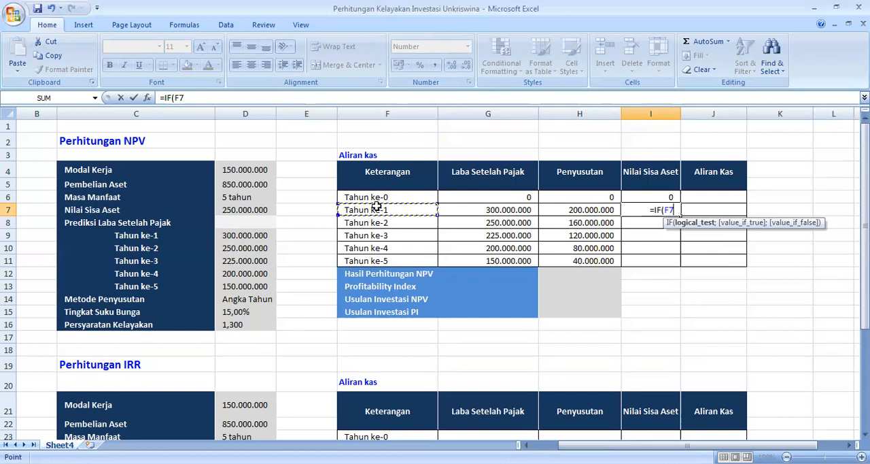
type("=")
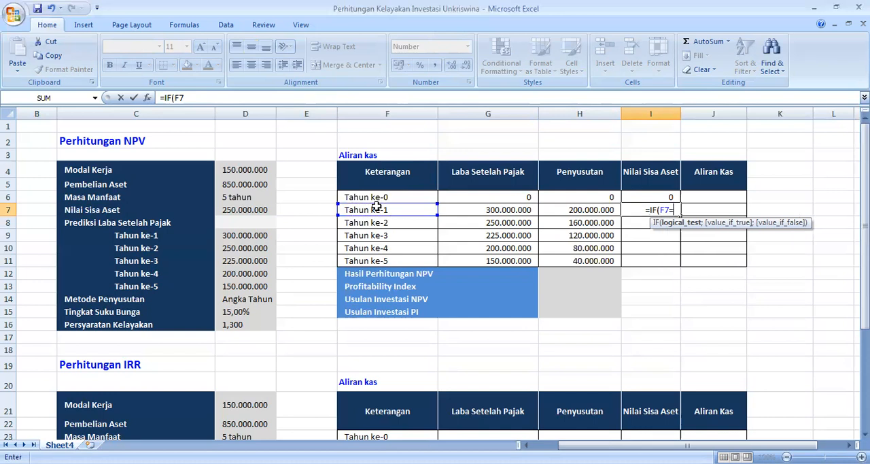
type("\"\"")
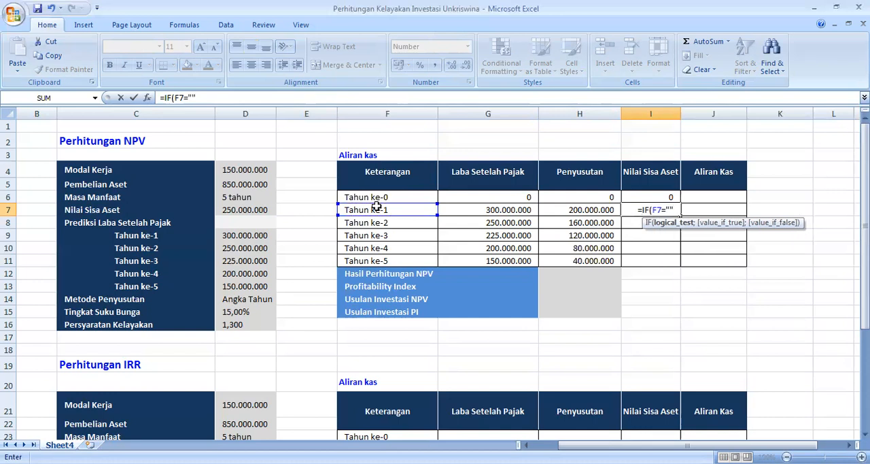
type(";\"\"")
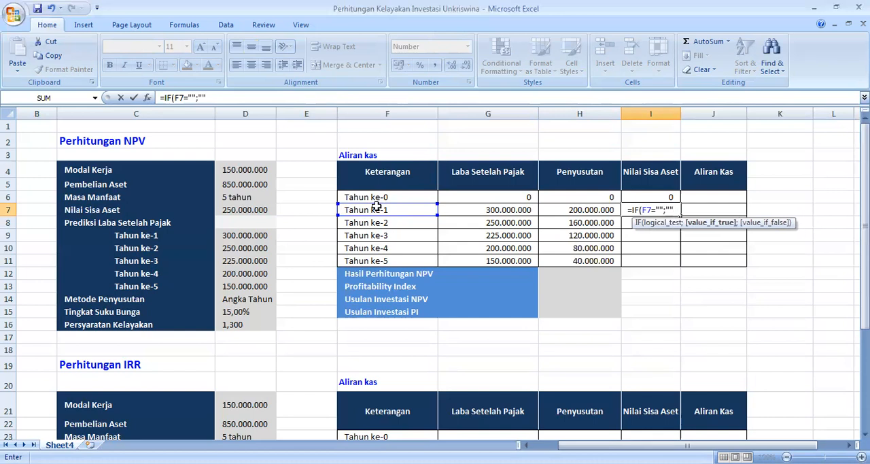
type(";")
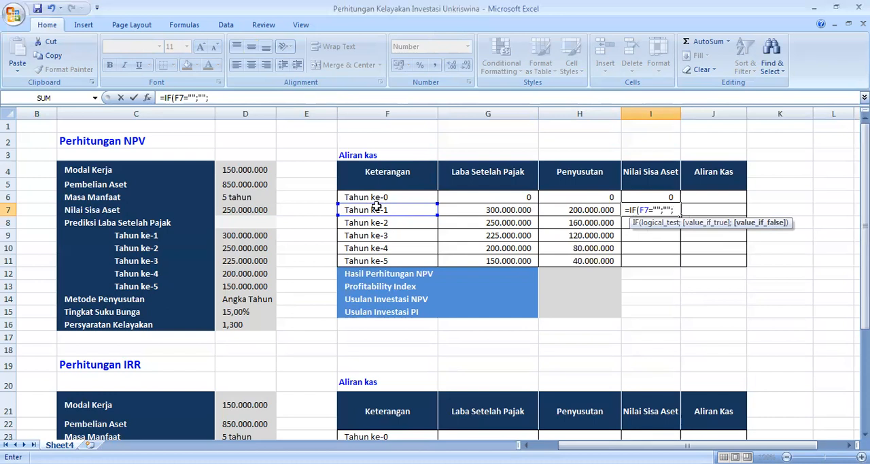
type("IF")
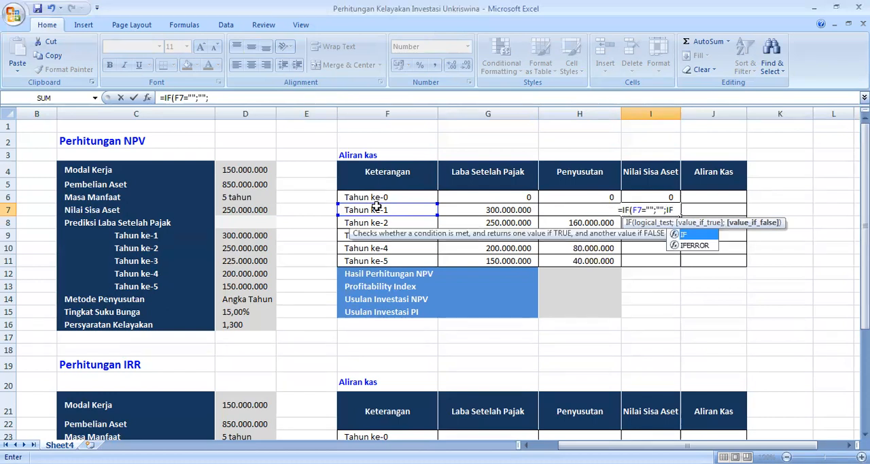
type("(")
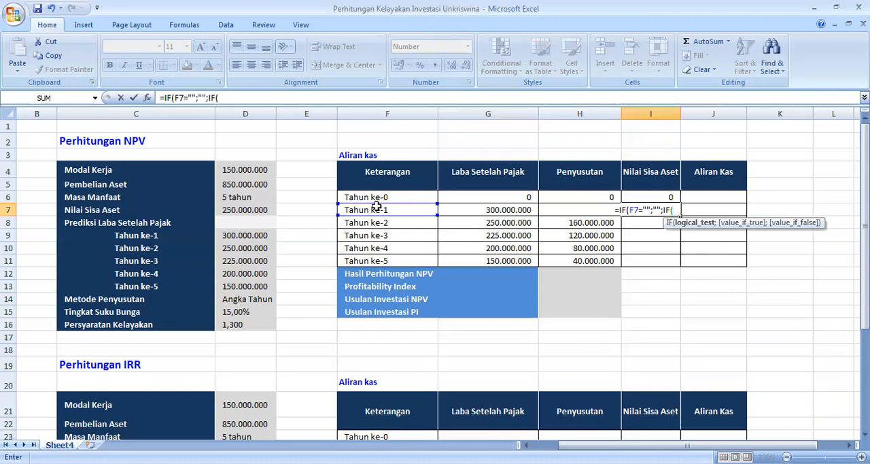
Step: Complete the I7 formula with a nested useful-life test, IF(F7<D6;0;D7), and close both brackets
left_click(386, 209)
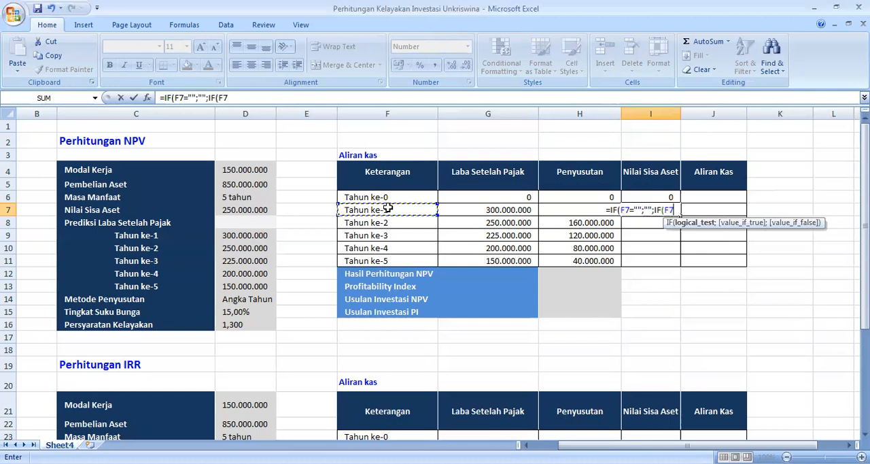
type("<")
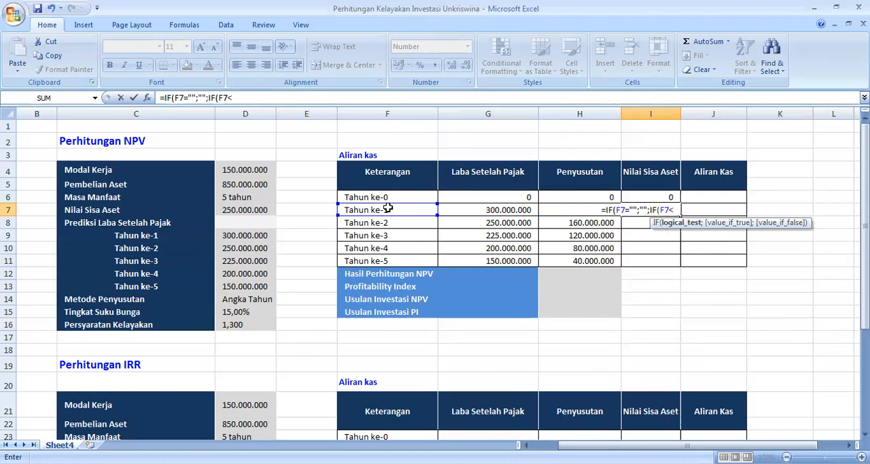
left_click(240, 196)
type(";0")
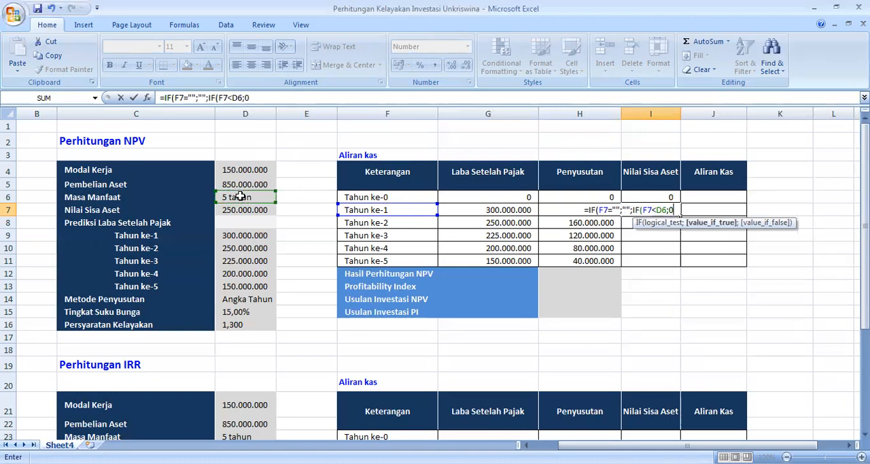
type(";")
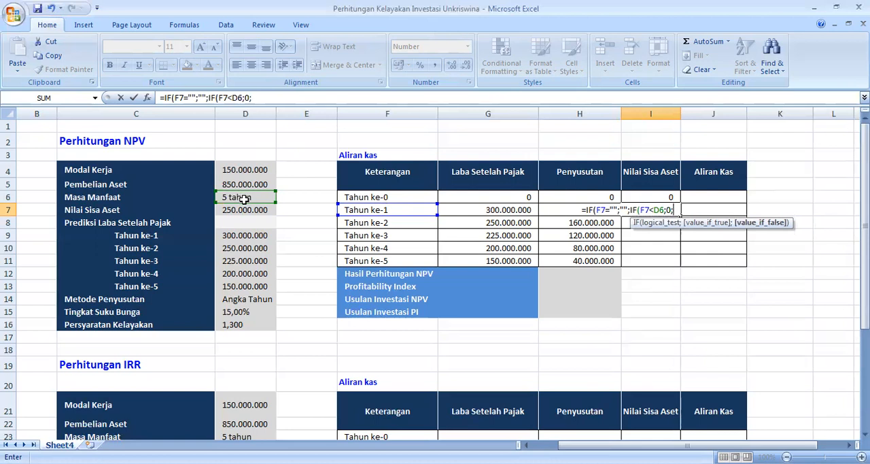
left_click(245, 210)
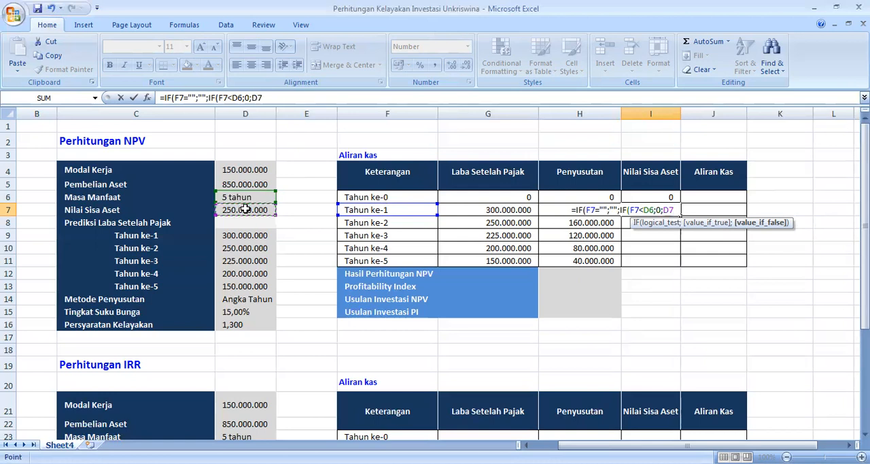
type("))")
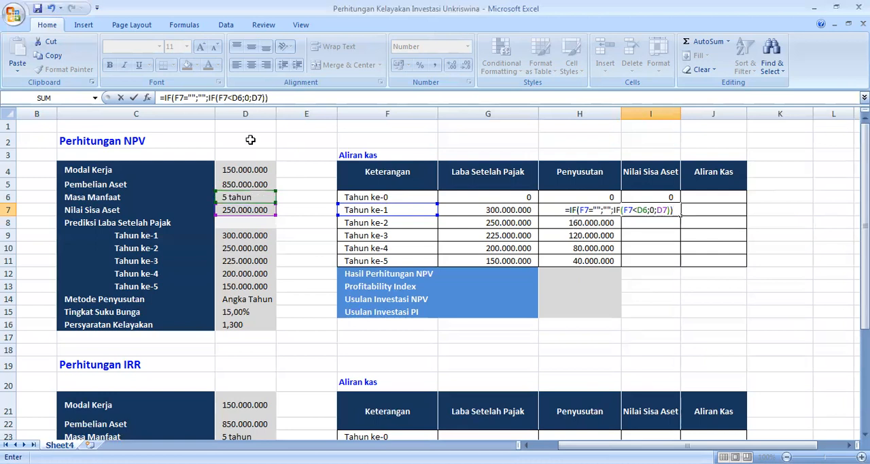
Step: Lock the rows of the Masa Manfaat and Nilai Sisa Aset references in I7 as D$6 and D$7, and commit the formula
left_click(236, 98)
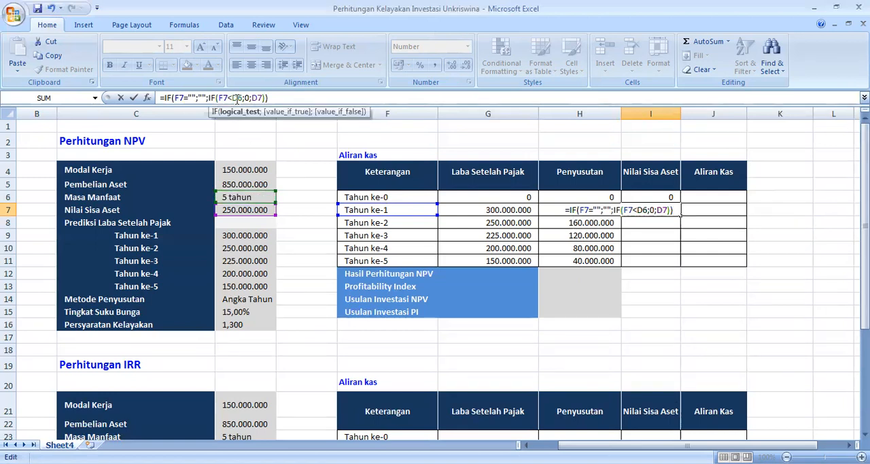
type("$")
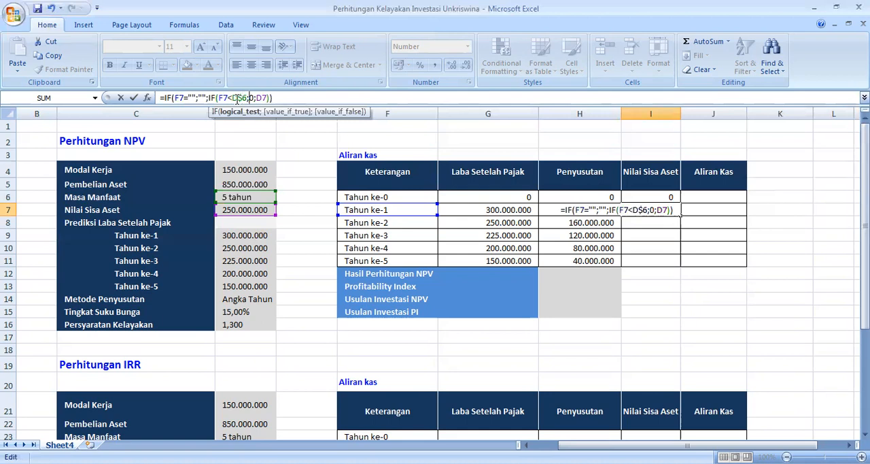
key("Right")
key("Right")
key("Right")
key("Right")
key("Right")
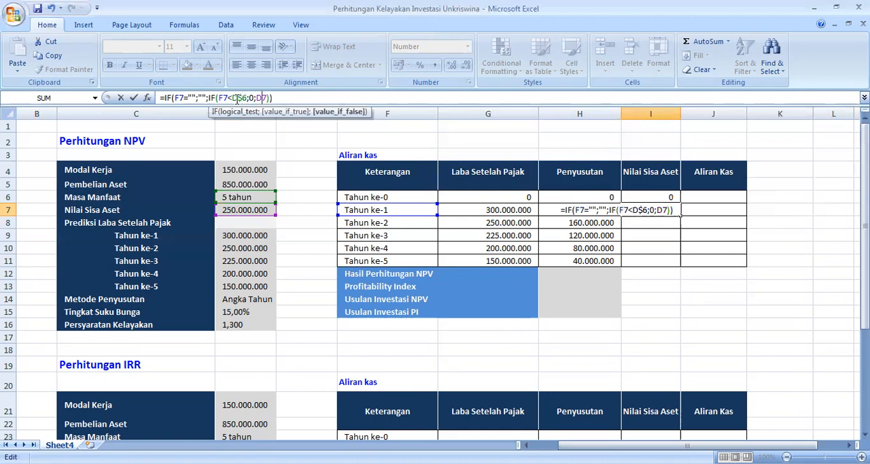
type("$")
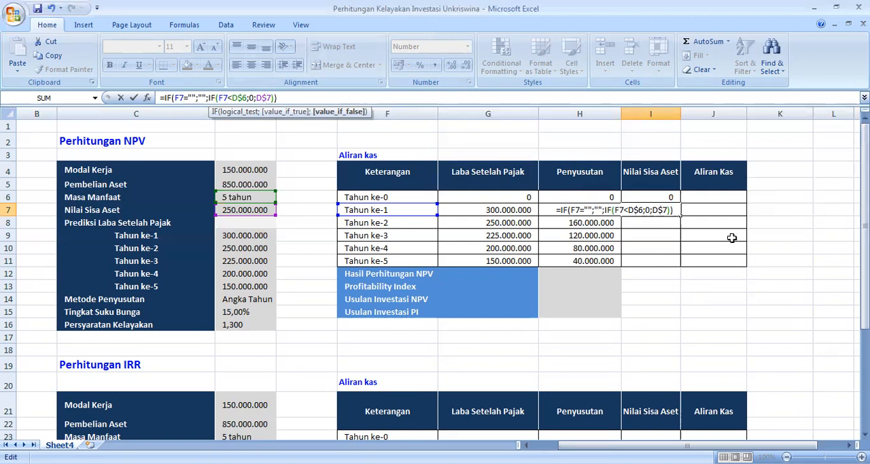
key("ctrl+Return")
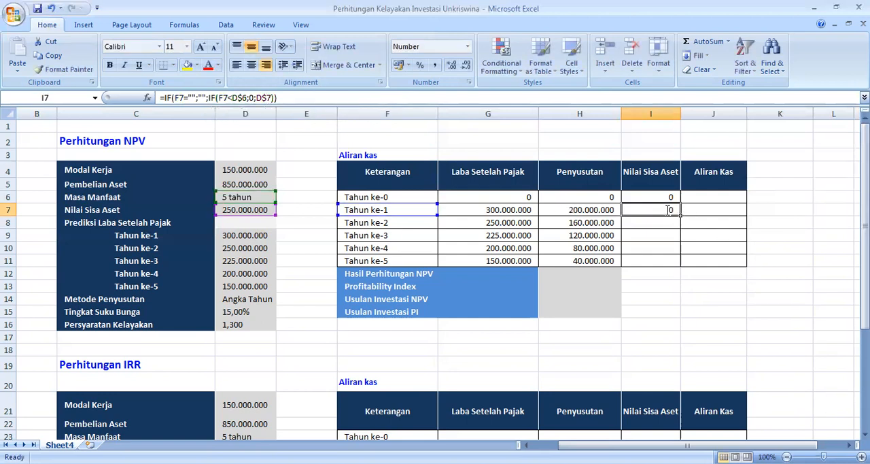
Step: Review the I7 formula and fill it down the Nilai Sisa Aset column to Tahun ke-5 in I11
double_click(669, 209)
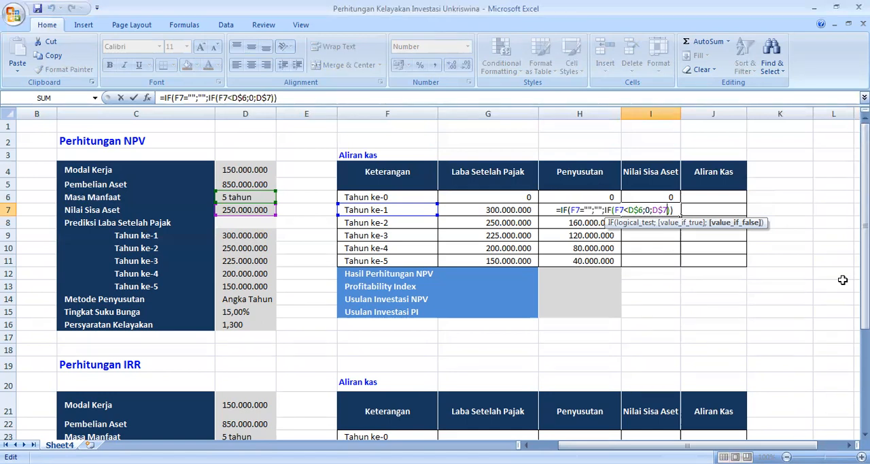
key("Return")
left_click(680, 210)
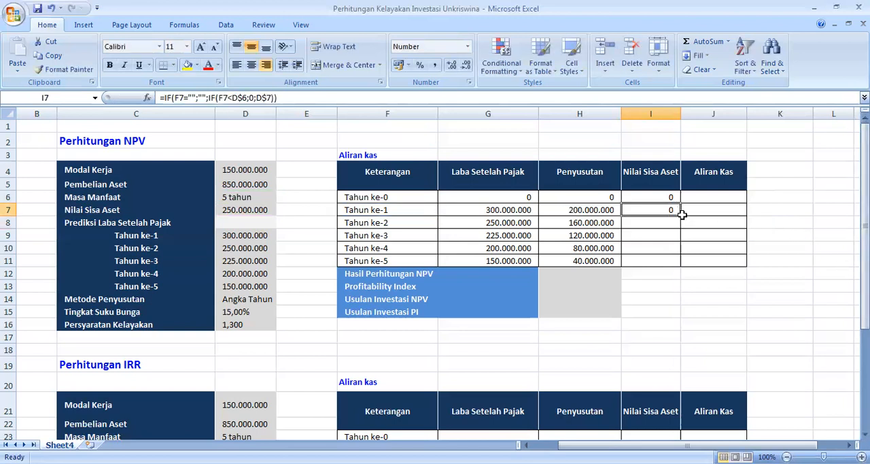
left_click_drag(681, 216, 681, 263)
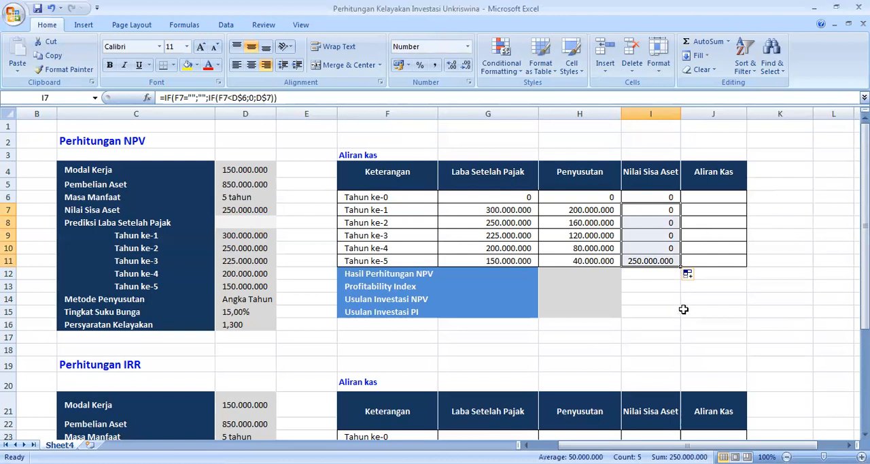
Step: Enter the Tahun ke-0 Aliran Kas in J6 as the negative sum of Modal Kerja and Pembelian Aset, =-SUM(D4:D5)
left_click(722, 198)
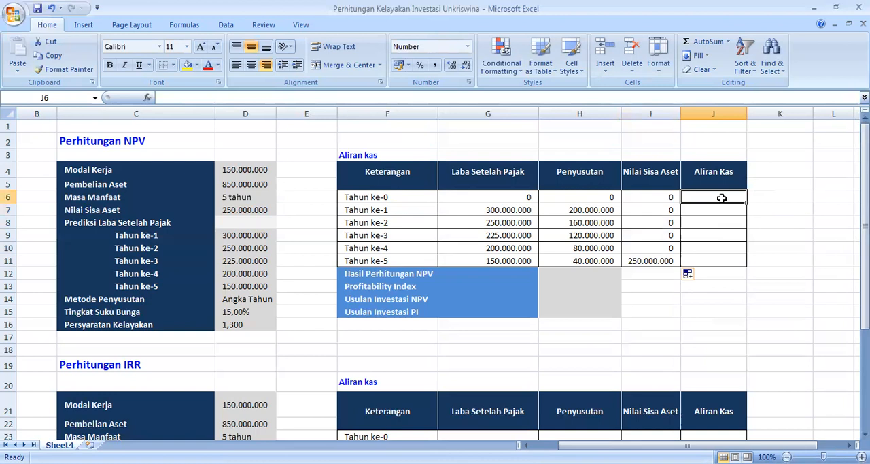
type("=")
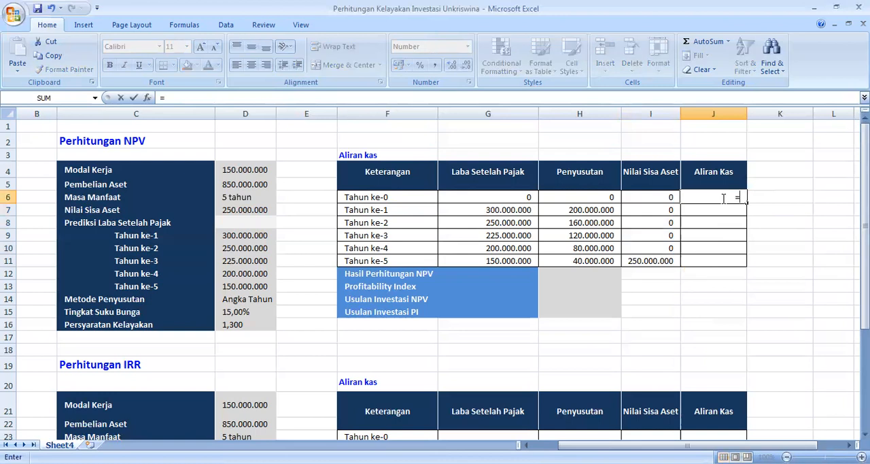
type("-SUM(")
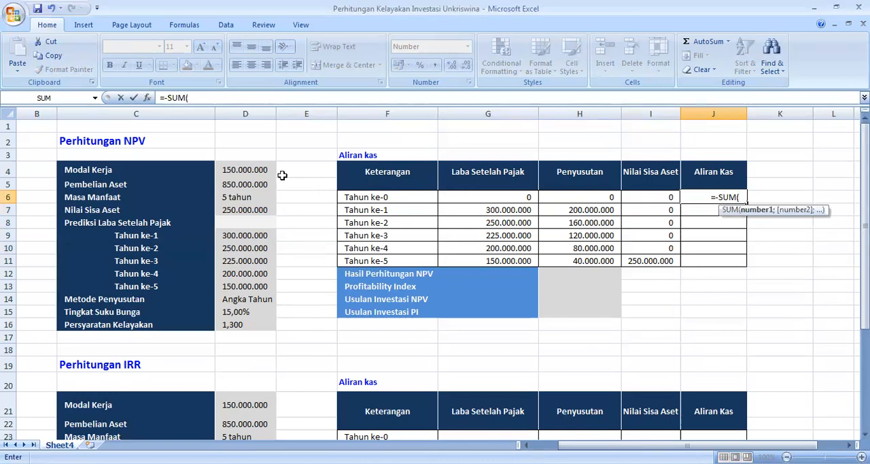
left_click(253, 168)
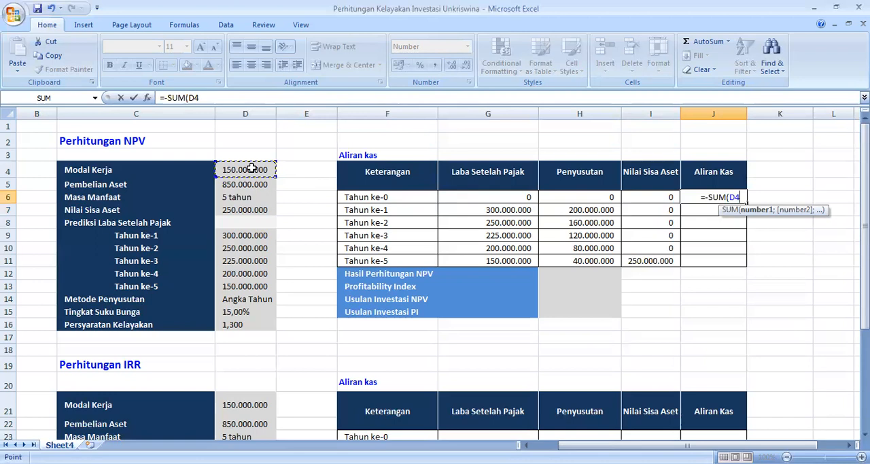
key("shift+Down")
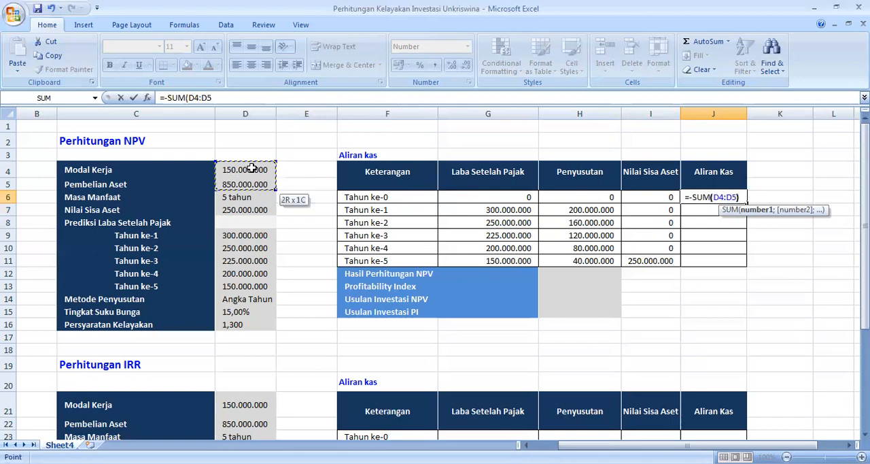
type(")")
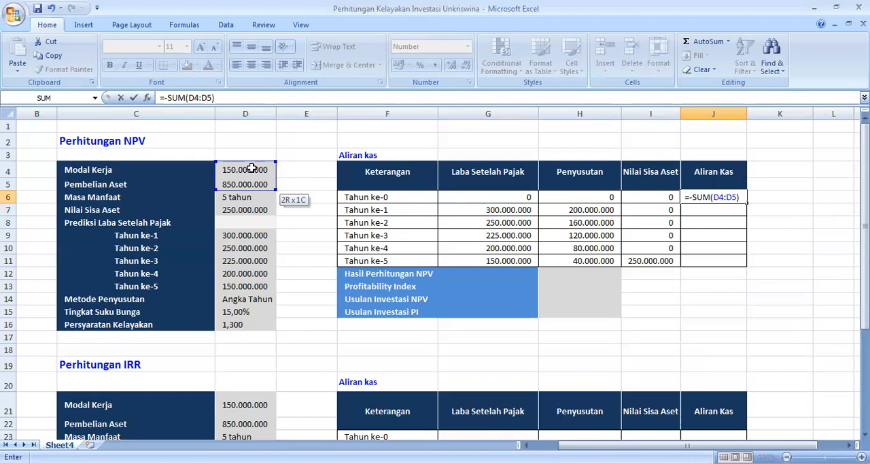
key("Return")
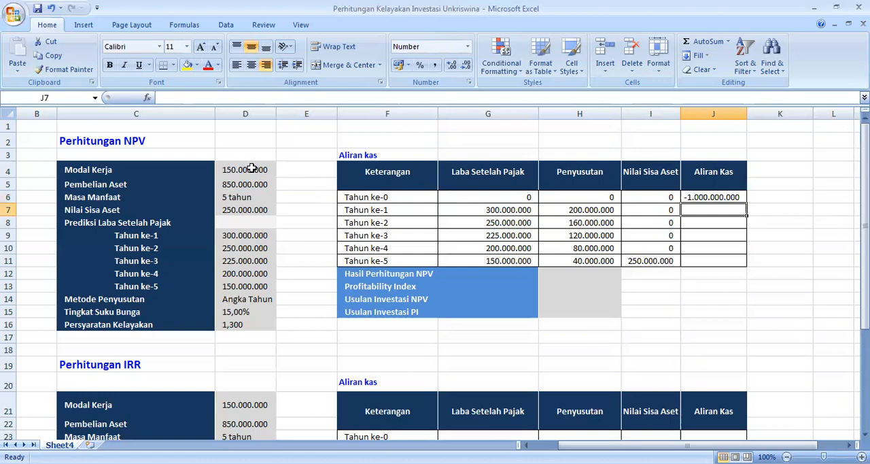
Step: Begin the Tahun ke-1 Aliran Kas formula in J7 with a blank check on the year label, =IF(F7="";""
type("=")
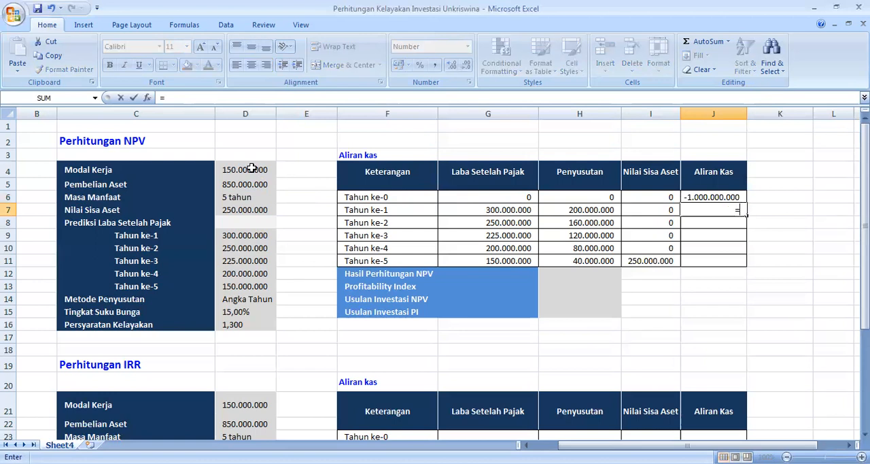
type("IF")
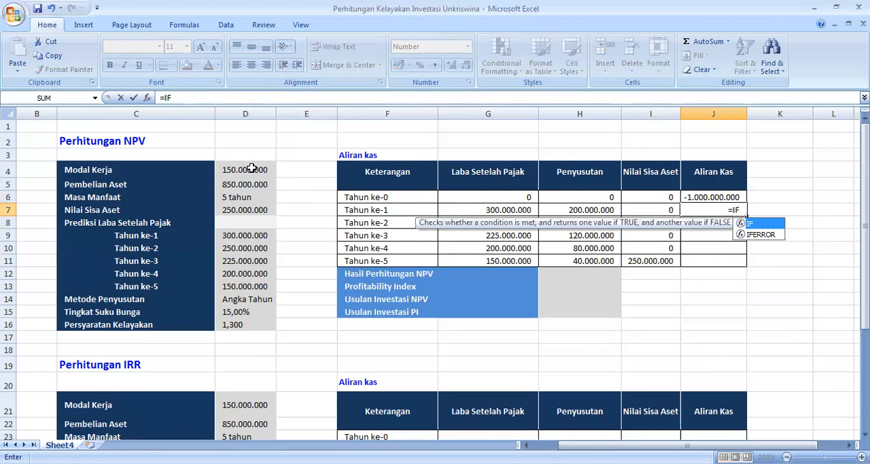
type("(")
left_click(375, 209)
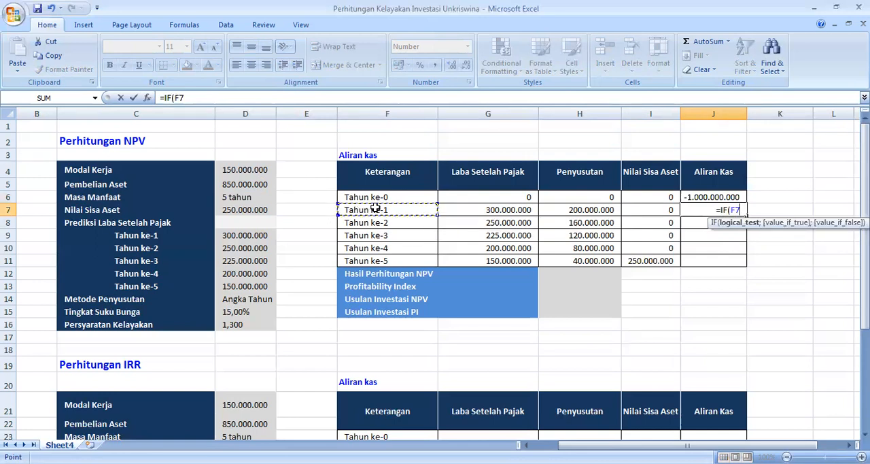
type("=\"\";")
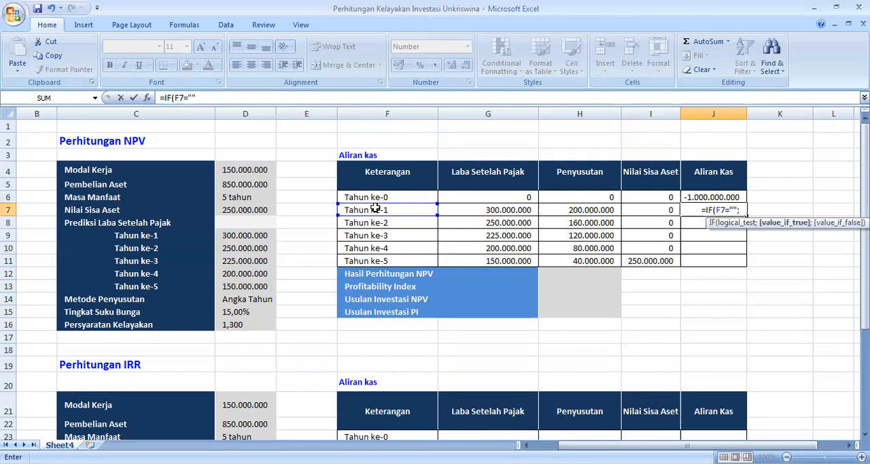
type("\"\"")
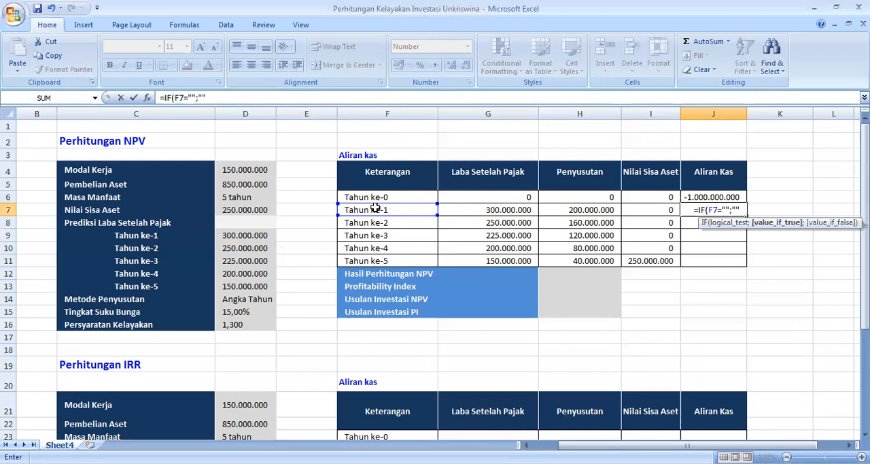
type(";")
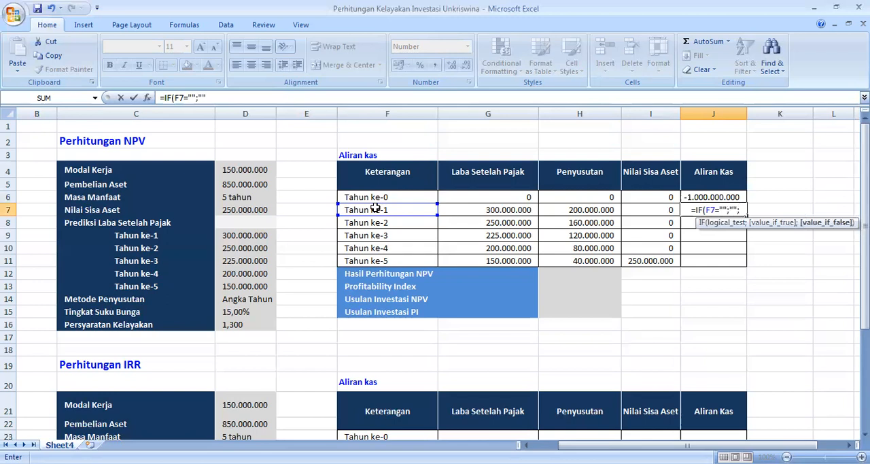
type("$UM")
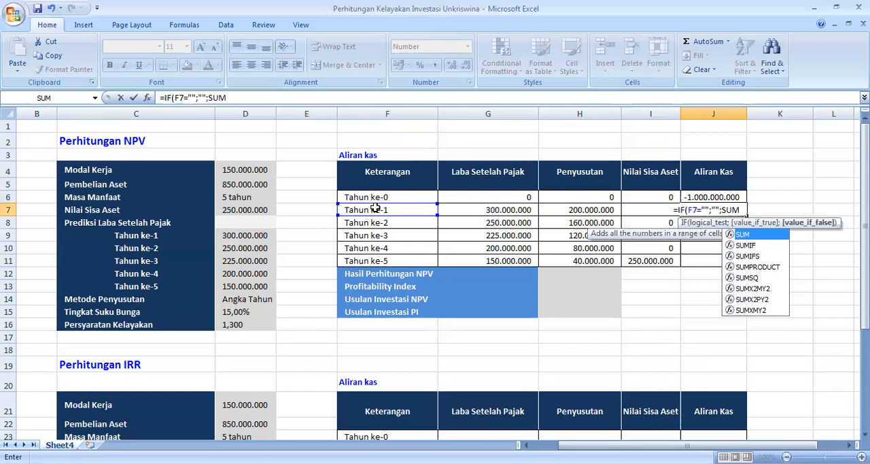
Step: Complete the J7 formula with SUM(G7:I7) as the value if false, close both brackets and commit it
type("(")
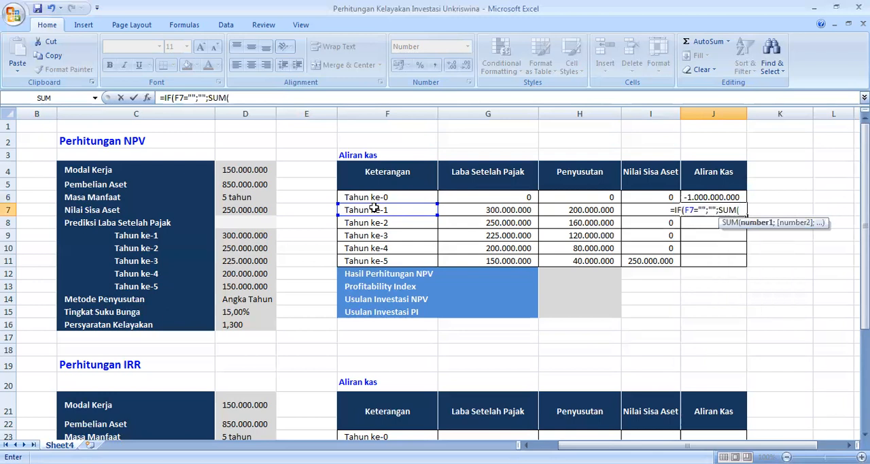
left_click_drag(483, 209, 598, 210)
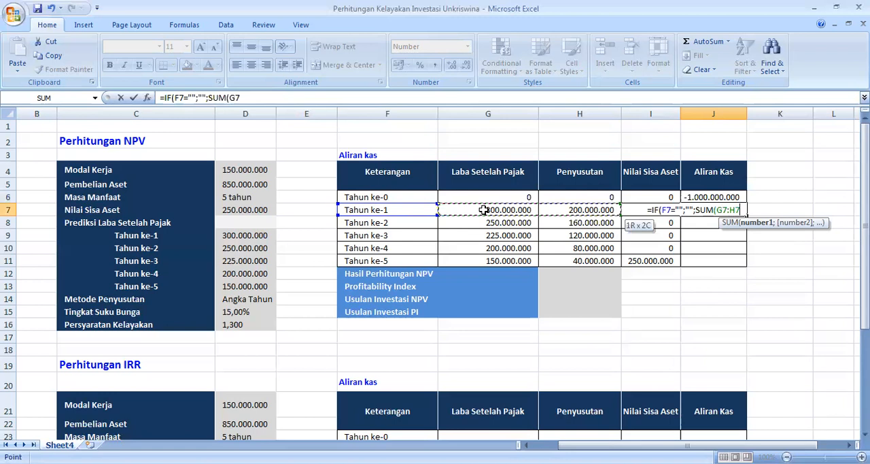
key("shift+Right")
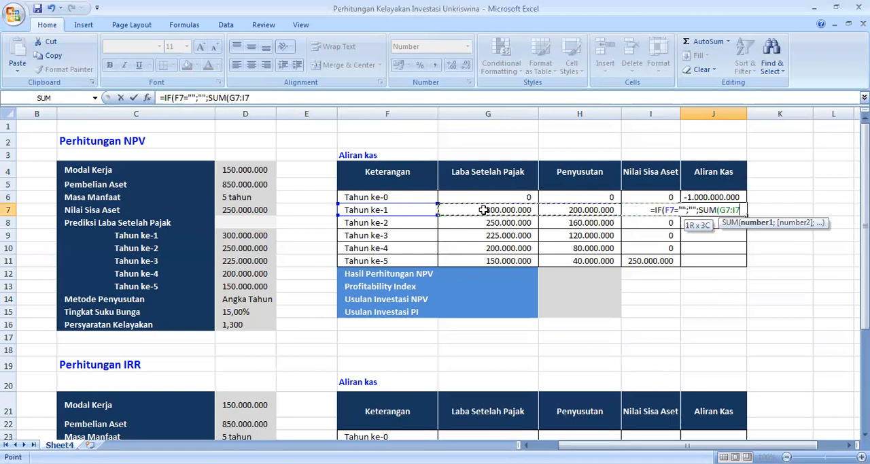
type("))")
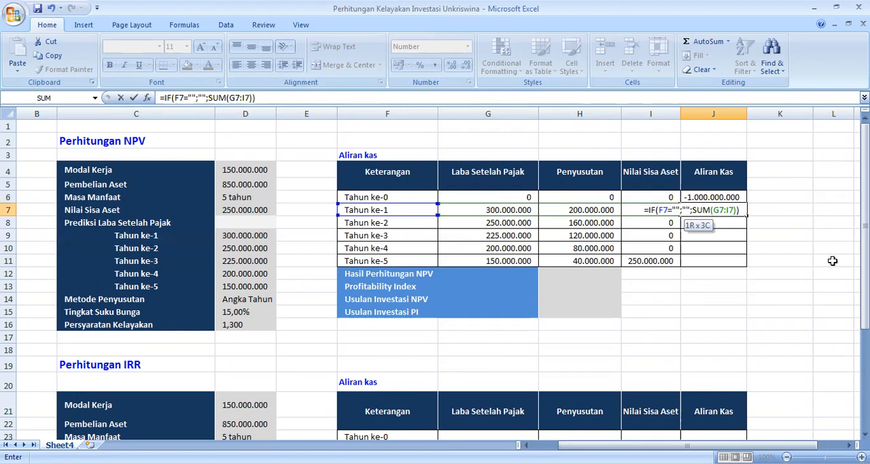
key("Return")
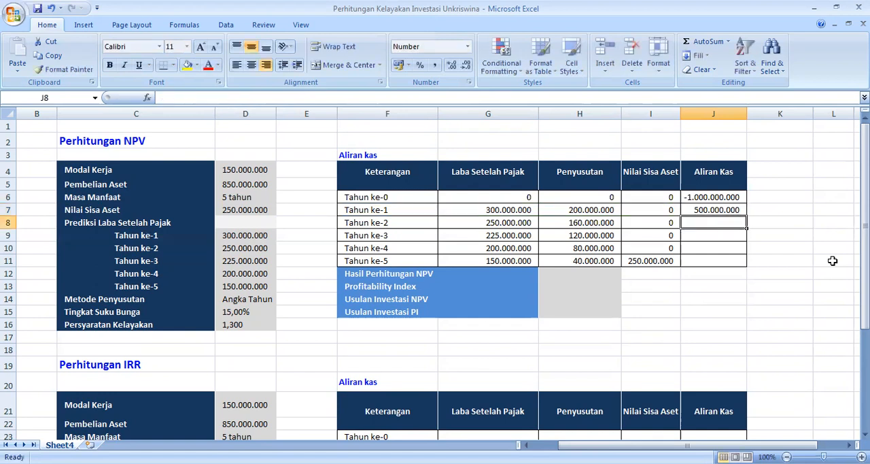
Step: Fill the J7 formula down the Aliran Kas column to Tahun ke-5 in J11
left_click(734, 212)
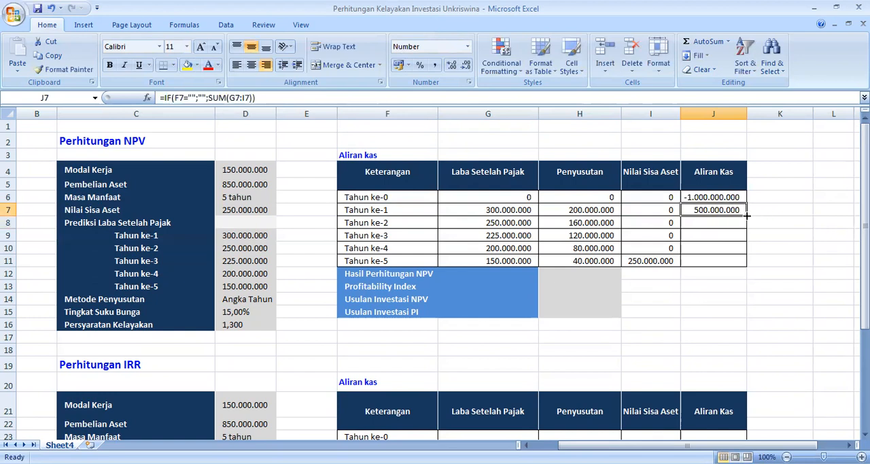
left_click_drag(746, 215, 750, 267)
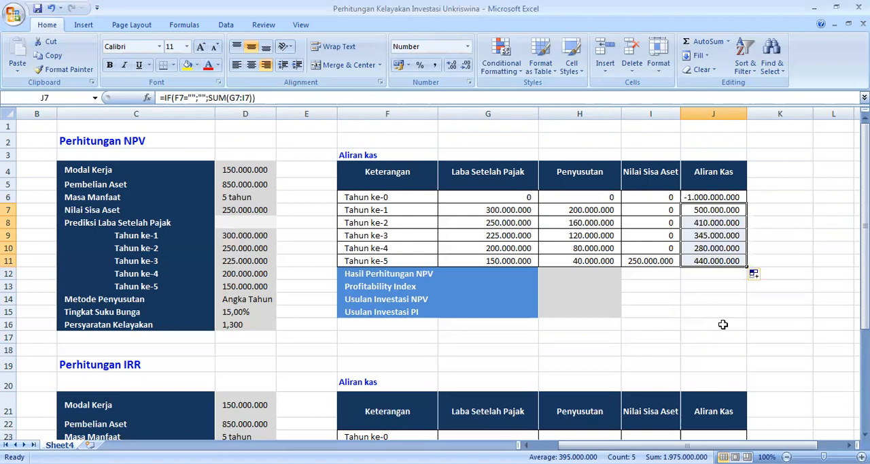
Step: Begin the Hasil Perhitungan NPV formula in H12 with the Tingkat Suku Bunga in D15 as the rate, =NPV(D15;
key("Left")
key("Left")
key("Left")
key("Left")
key("Down")
key("Down")
key("Down")
key("Down")
key("Down")
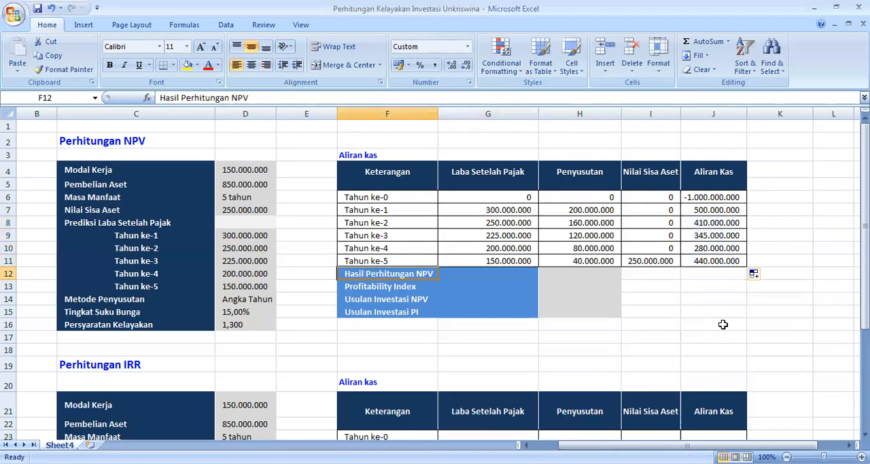
key("Right")
key("Right")
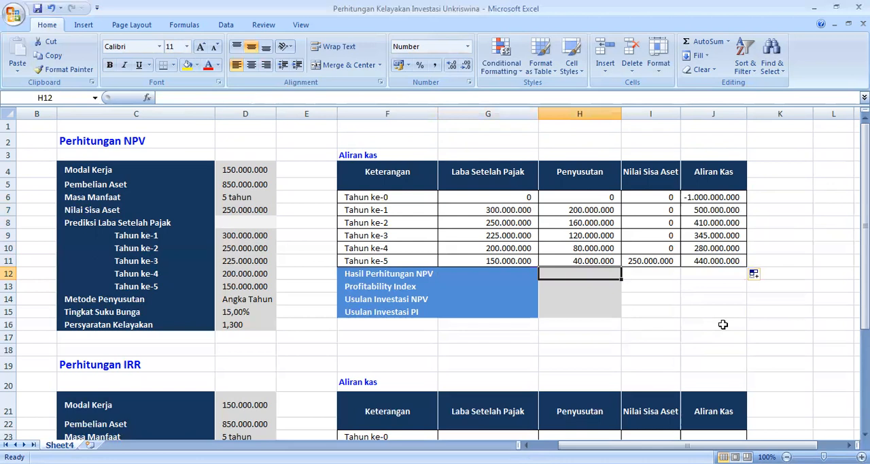
type("=N")
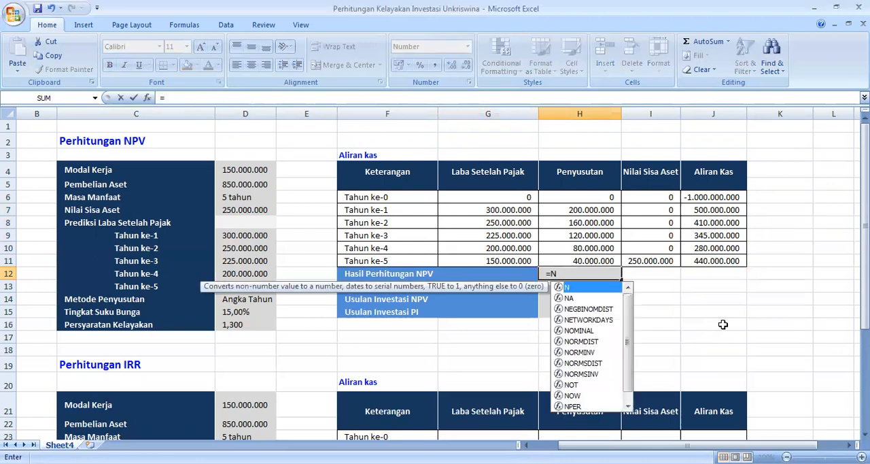
type("PV")
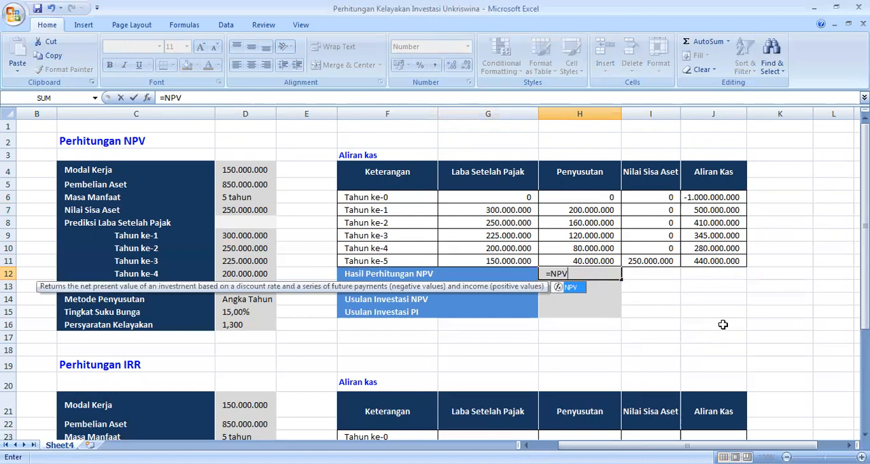
type("(")
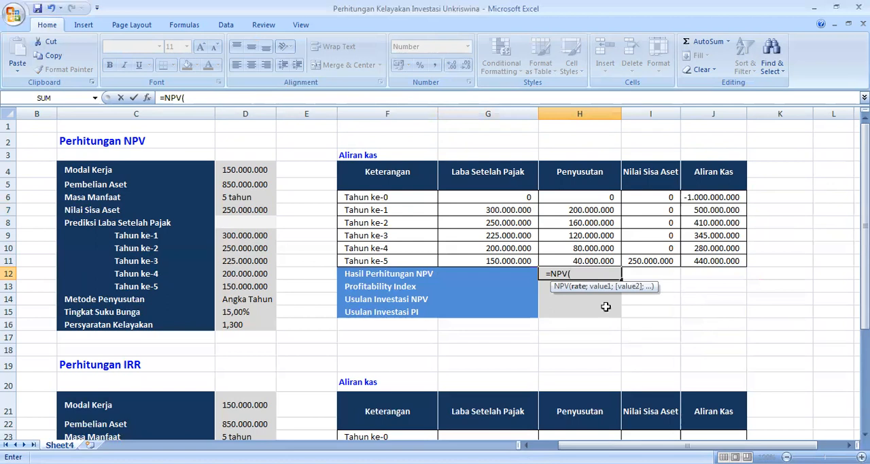
left_click(249, 311)
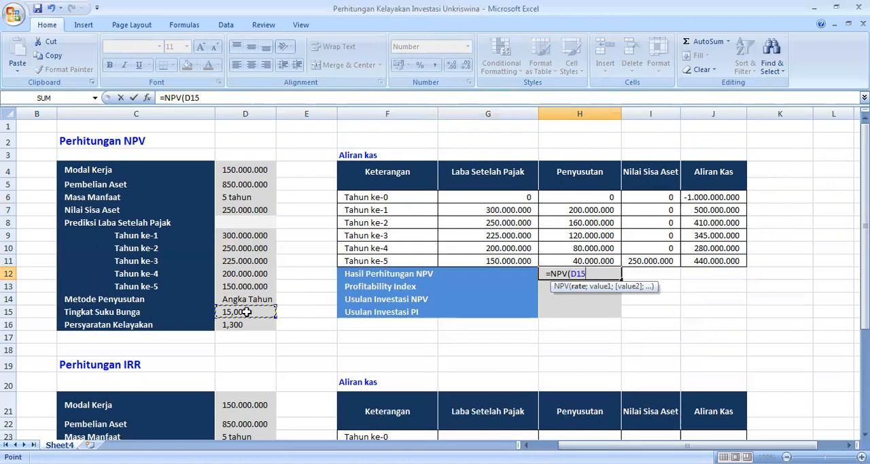
type(";")
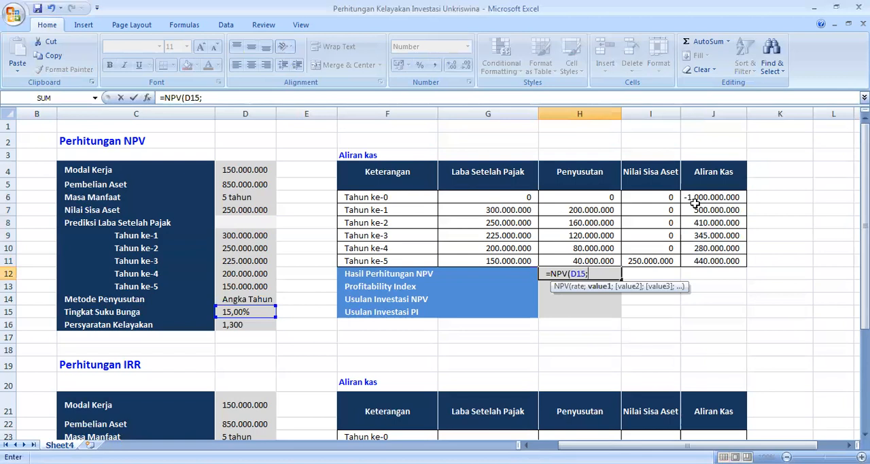
Step: Complete the H12 formula with the Aliran Kas range J6:J11, commit it and review the finished =NPV(D15;J6:J11)
left_click(716, 197)
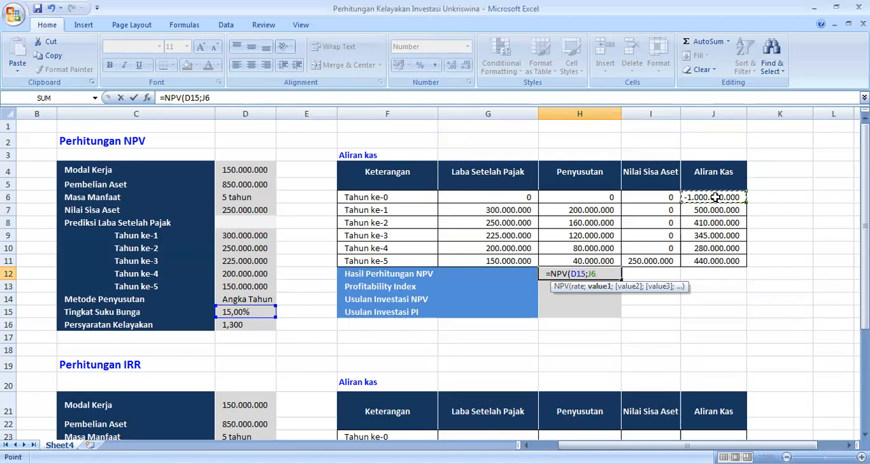
key("shift+Down")
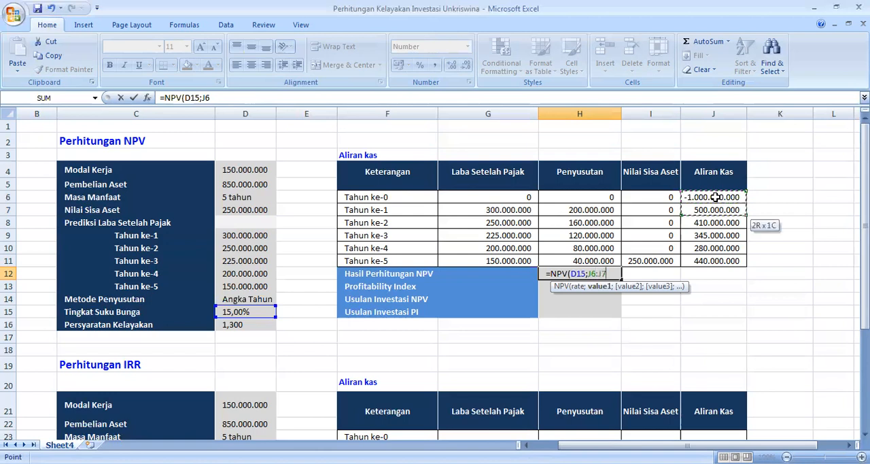
key("shift+Down")
key("shift+Down")
key("shift+Down")
key("shift+Down")
type(")")
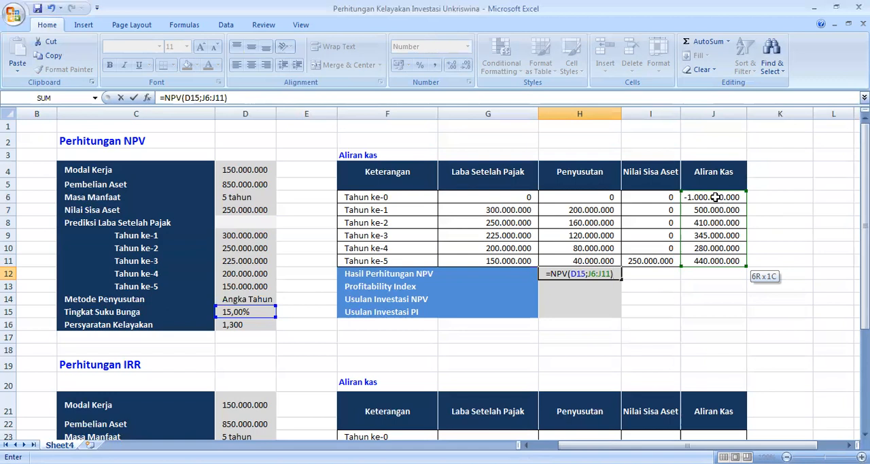
key("Return")
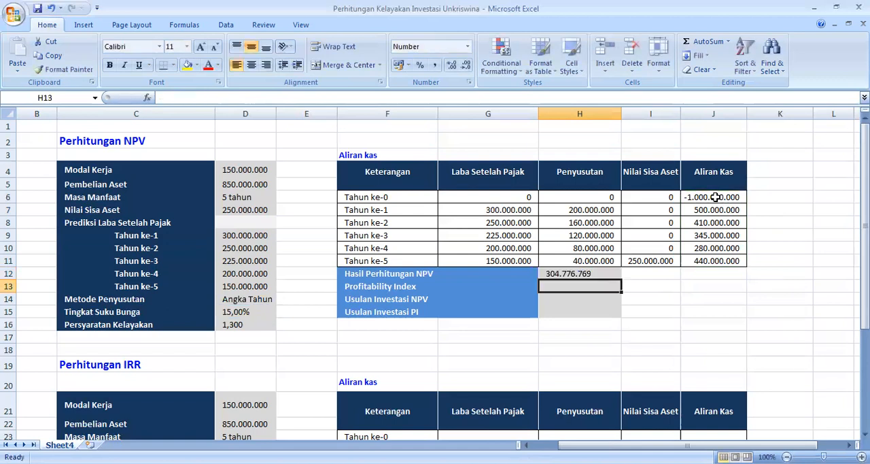
key("Up")
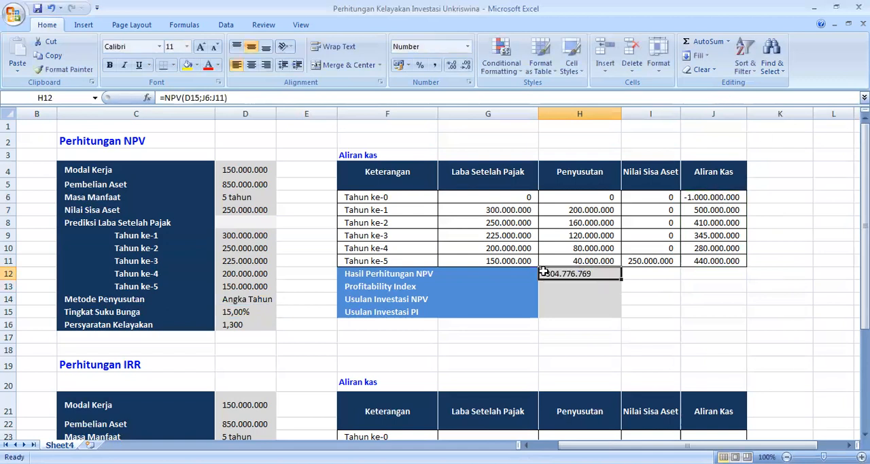
double_click(593, 273)
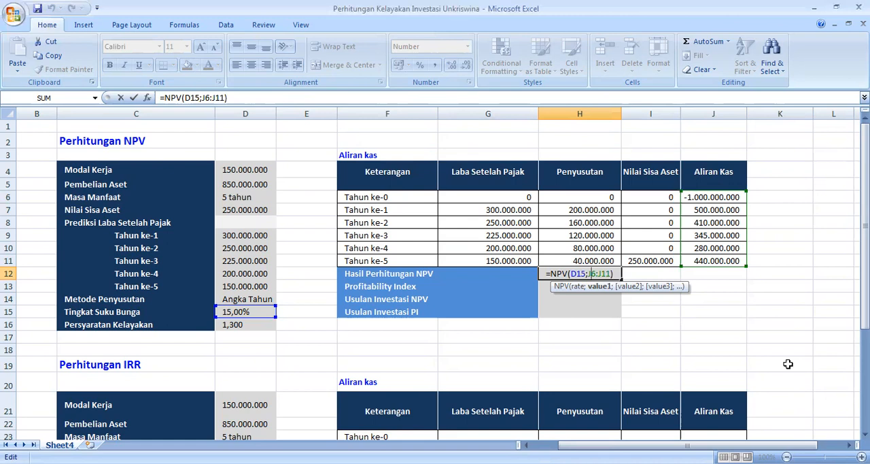
key("Return")
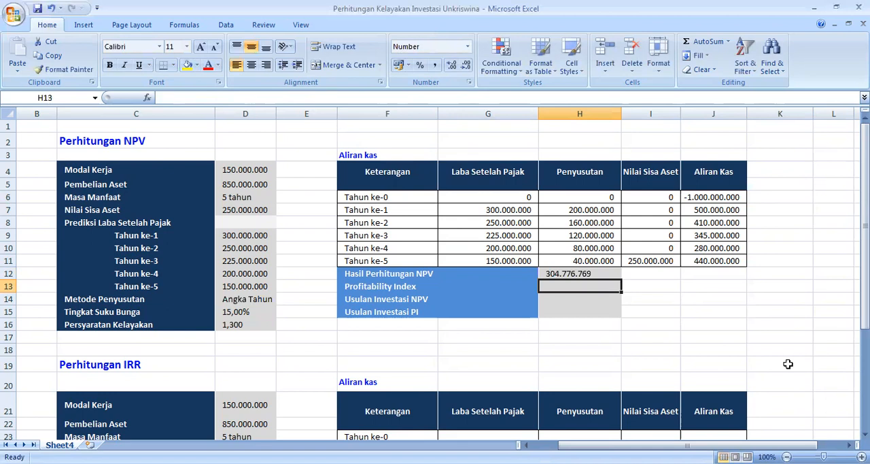
Step: Begin the Profitability Index formula in H13 with the initial outlay plus the NPV result in brackets, =(-J6+H12)
type("=")
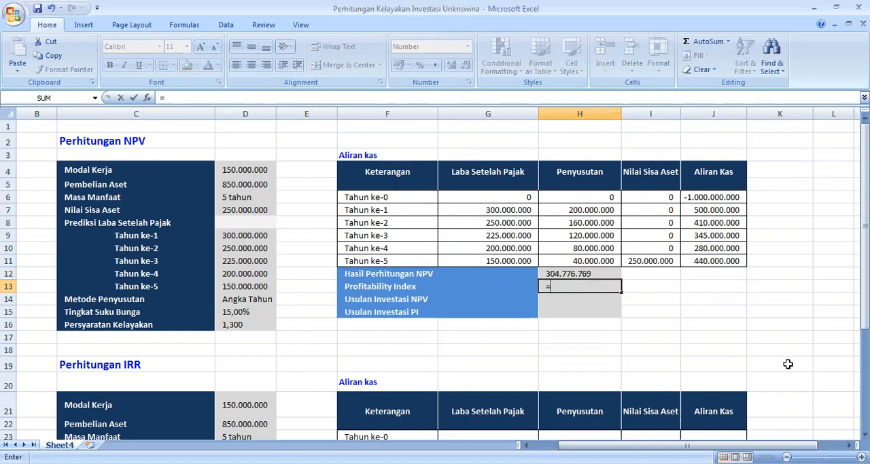
type("(-")
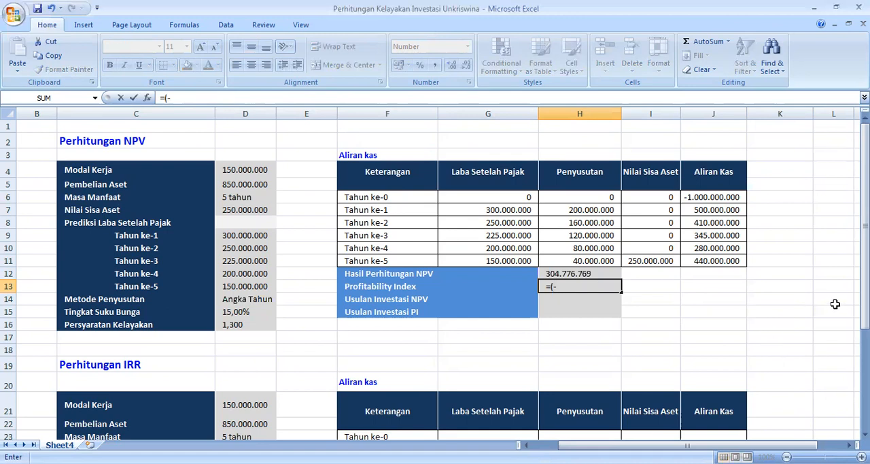
left_click(711, 197)
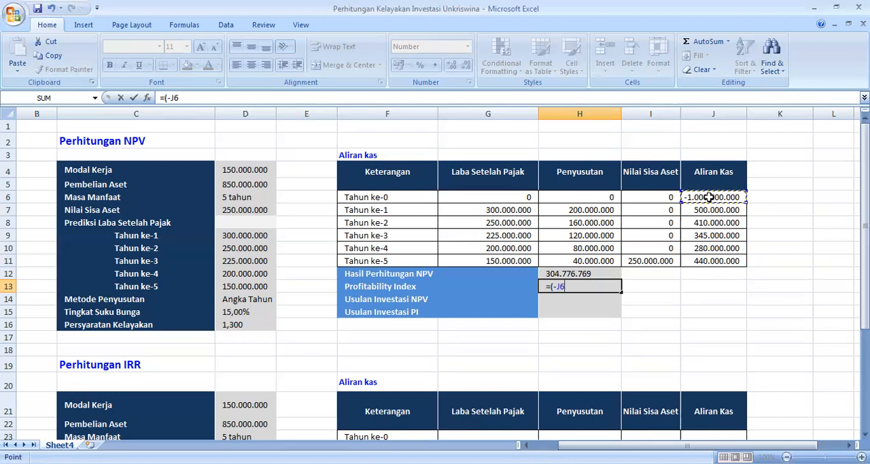
type("+")
left_click(589, 260)
key("Down")
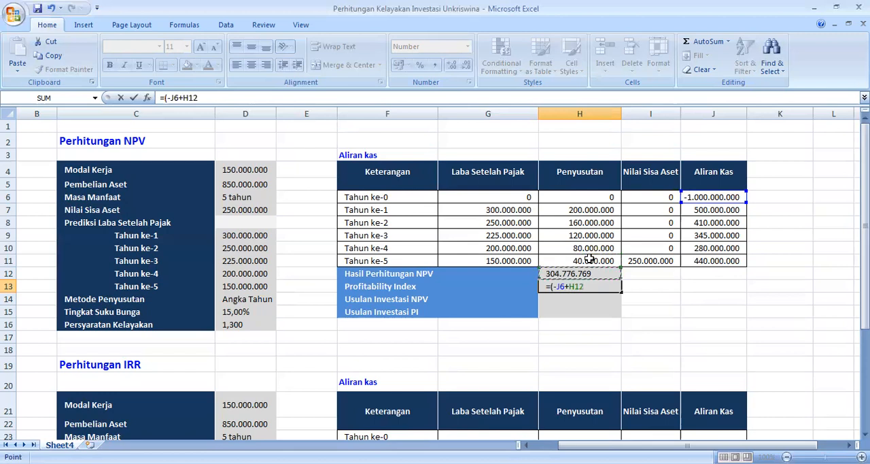
type(")")
Step: Complete the H13 formula by dividing by -J6, commit it and review the finished =(-J6+H12)/-J6
type("/-")
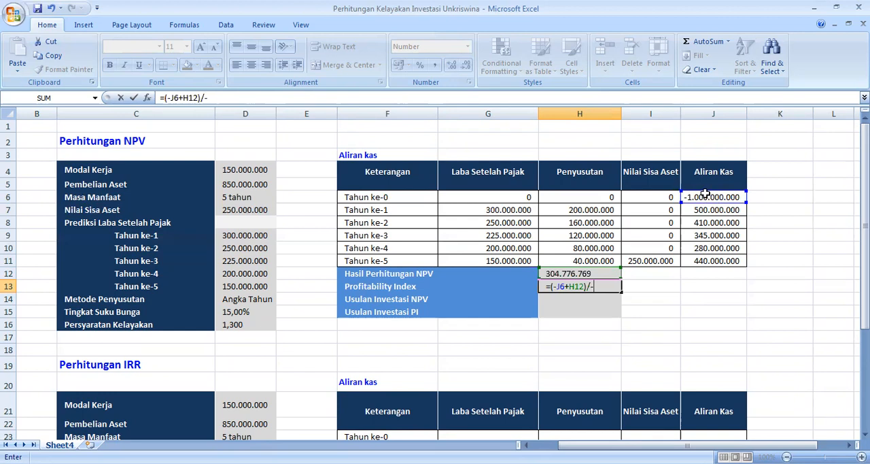
left_click(704, 195)
key("Return")
key("Up")
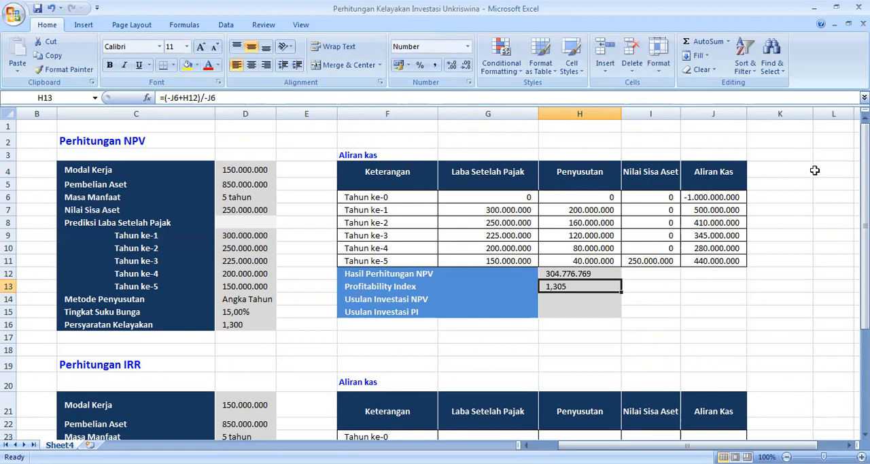
double_click(583, 286)
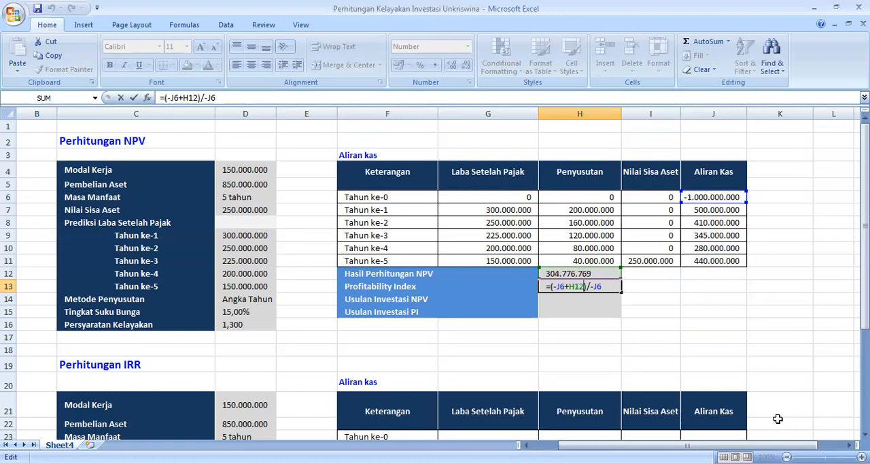
key("Return")
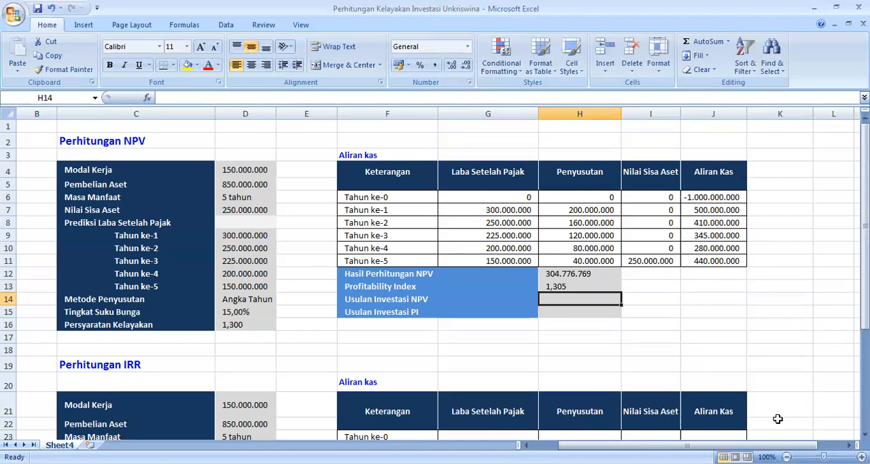
Step: Begin the Usulan Investasi NPV formula in H14 by comparing the NPV result with the Persyaratan Kelayakan, =IF(H12>=D16
type("=I")
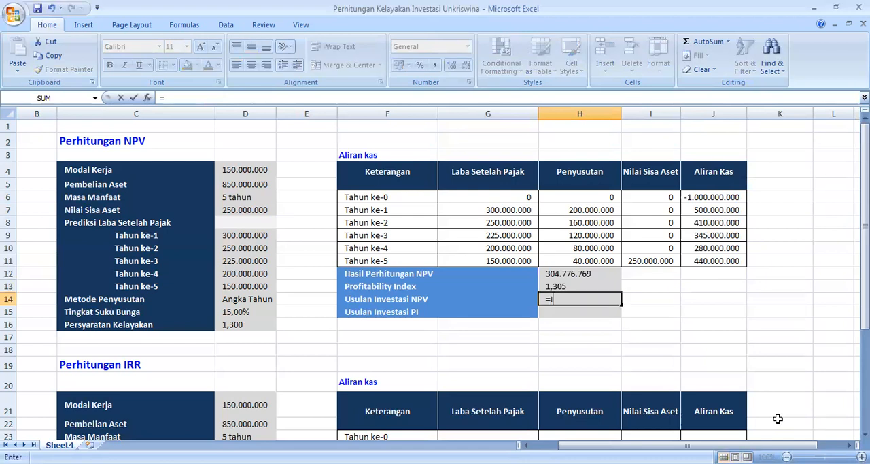
type("F")
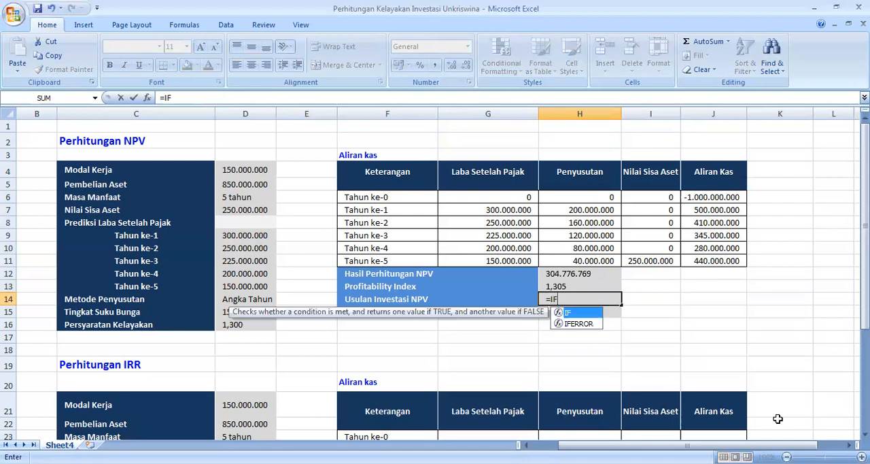
type("(")
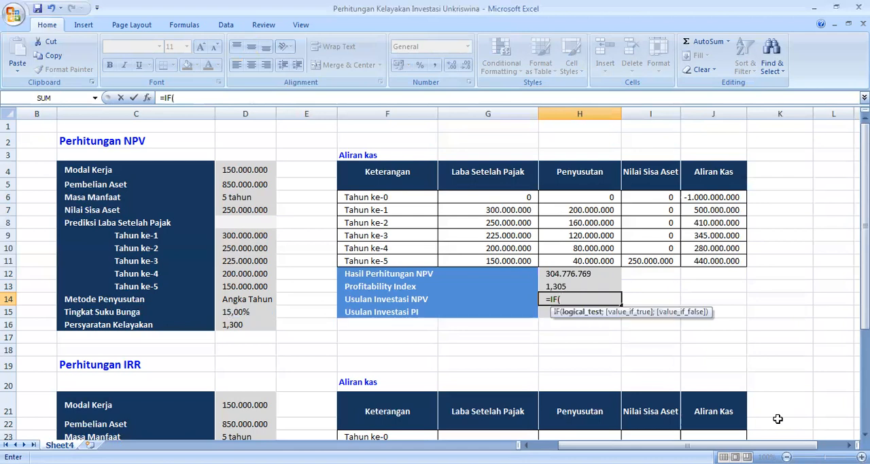
left_click(573, 274)
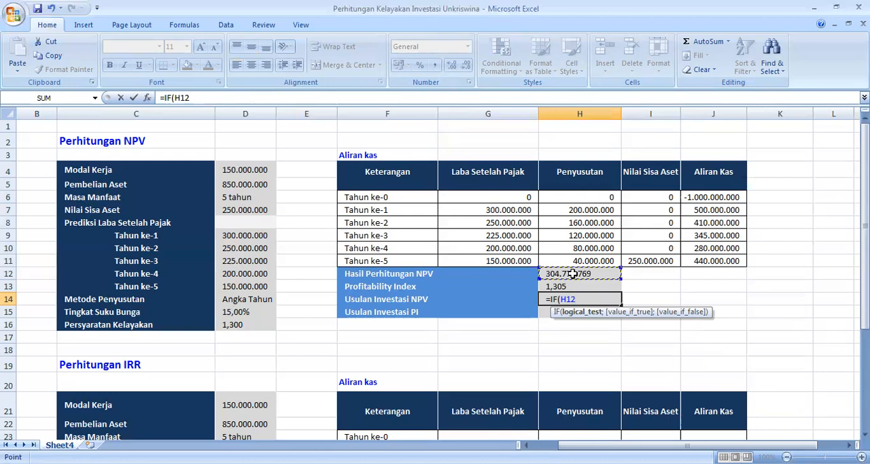
type(">=")
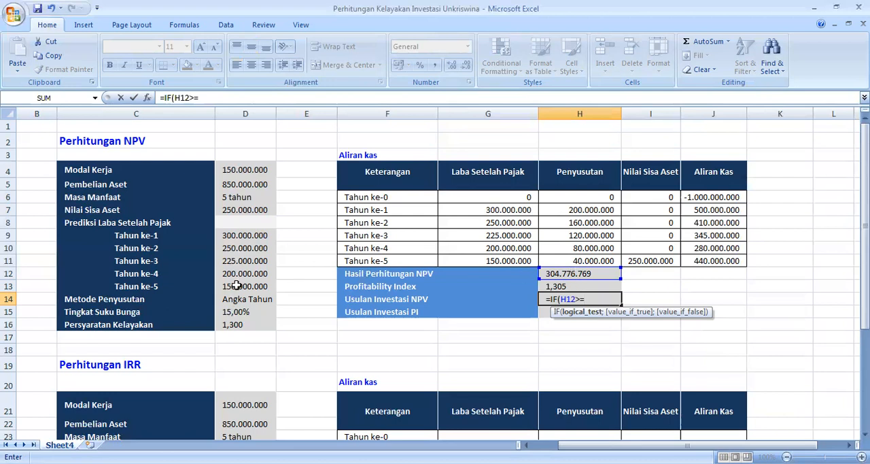
left_click(240, 325)
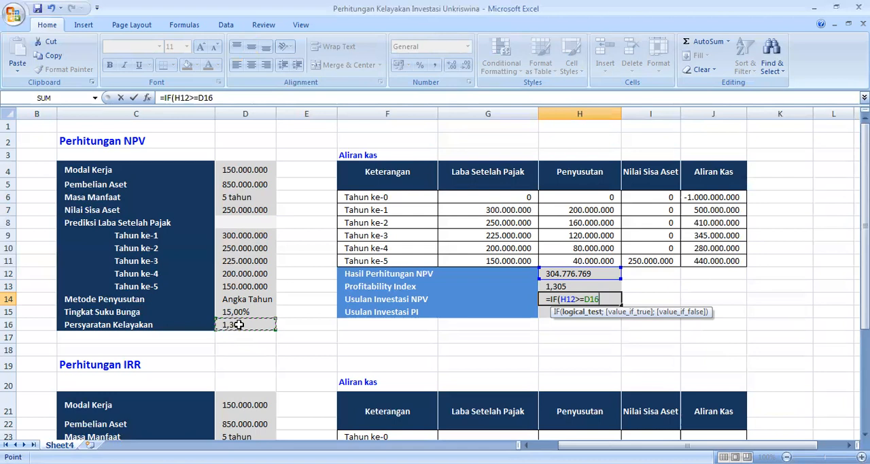
key("F8")
key("BackSpace")
key("BackSpace")
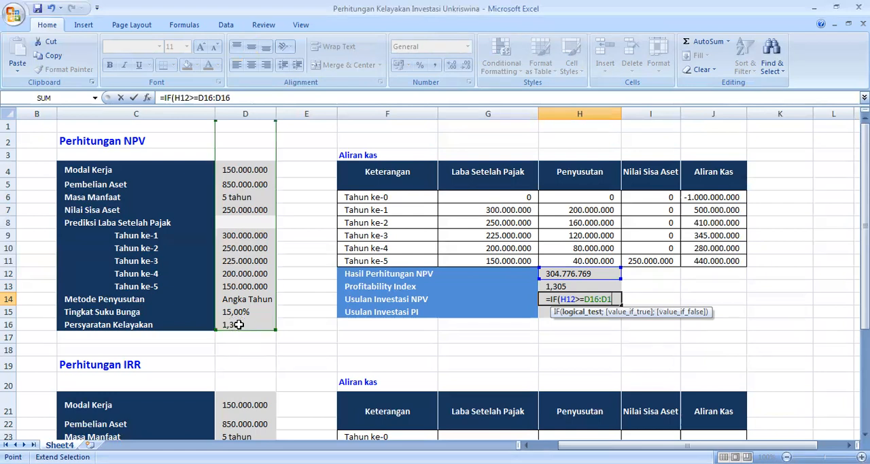
key("BackSpace")
key("BackSpace")
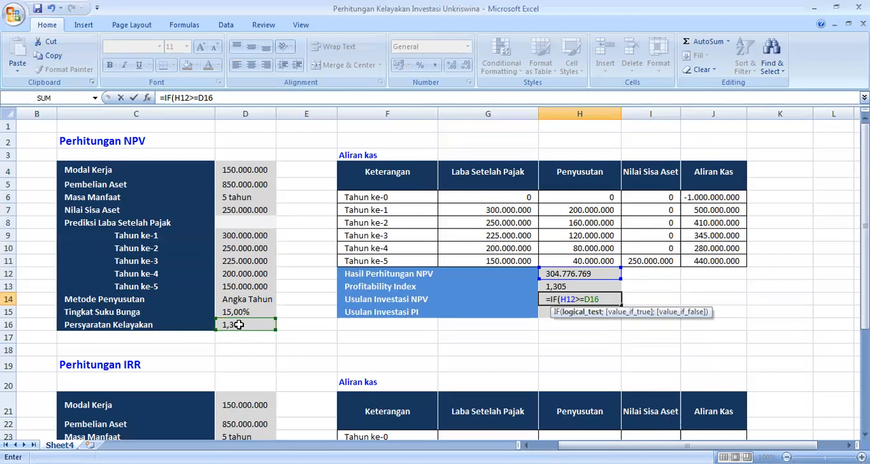
Step: Complete the Usulan Investasi NPV formula in H14 with the results "LAYAK" and "TIDAK LAYAK", giving =IF(H12>=D16;"LAYAK";"TIDAK LAYAK"), and commit it
type(";")
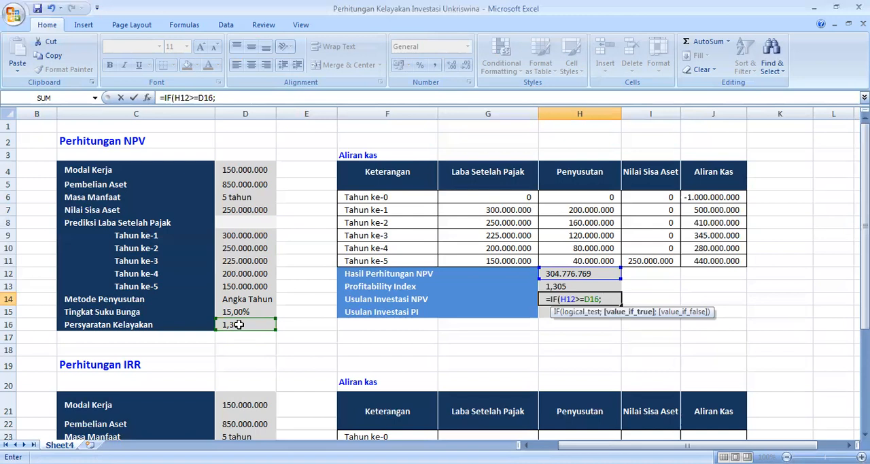
type("\"LAYAK")
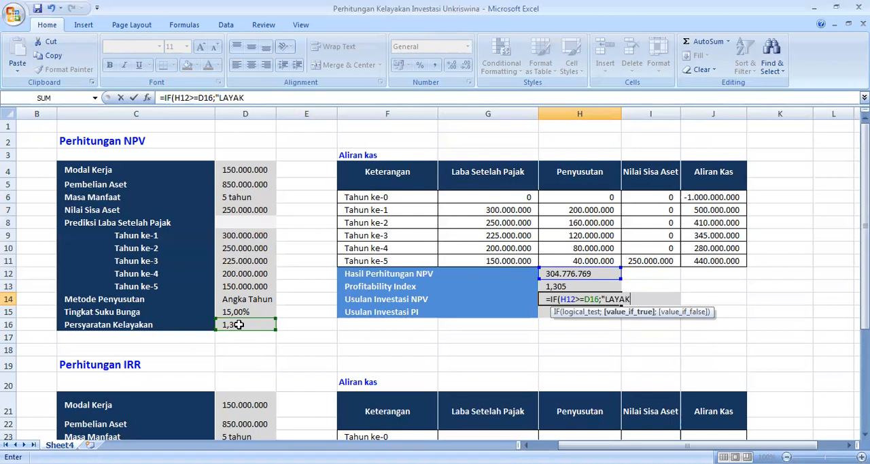
type("\";")
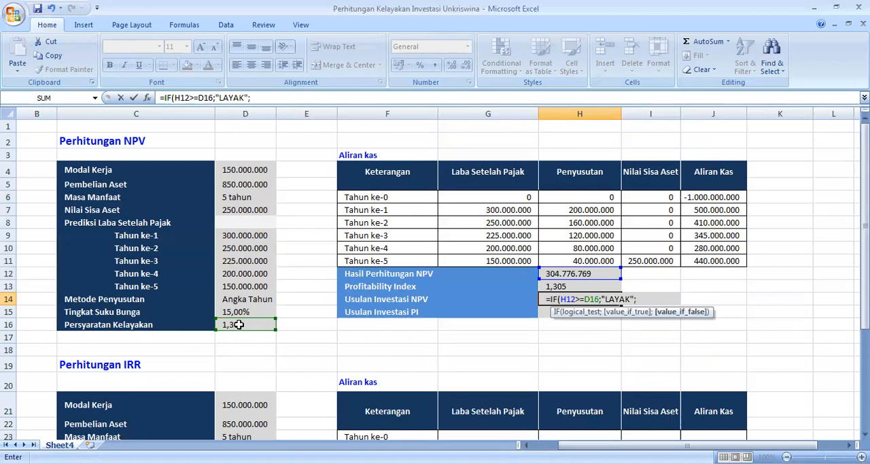
type("\"TIDAK LAYAK")
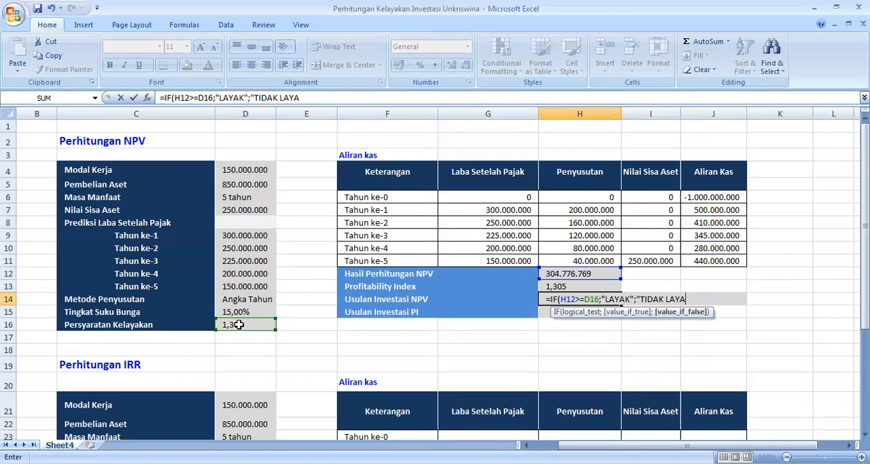
type("\")")
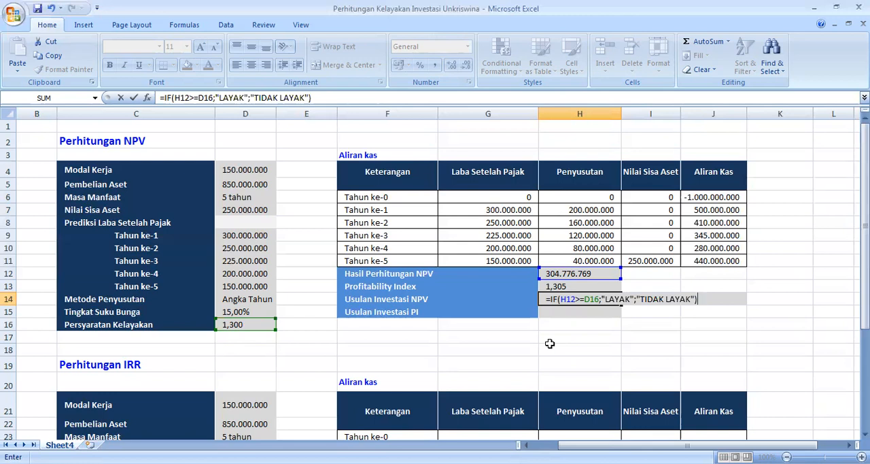
key("Return")
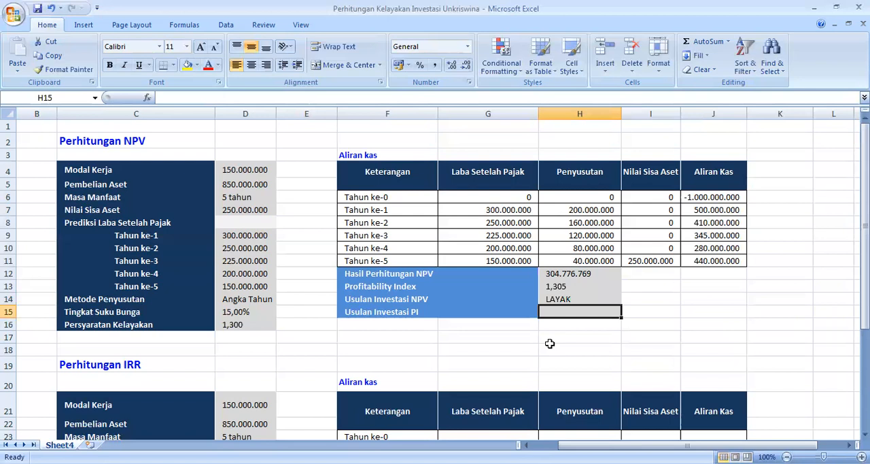
Step: Begin the Usulan Investasi PI formula in H15 by comparing the Profitability Index with the Persyaratan Kelayakan, =IF(H13>=D16
type("=")
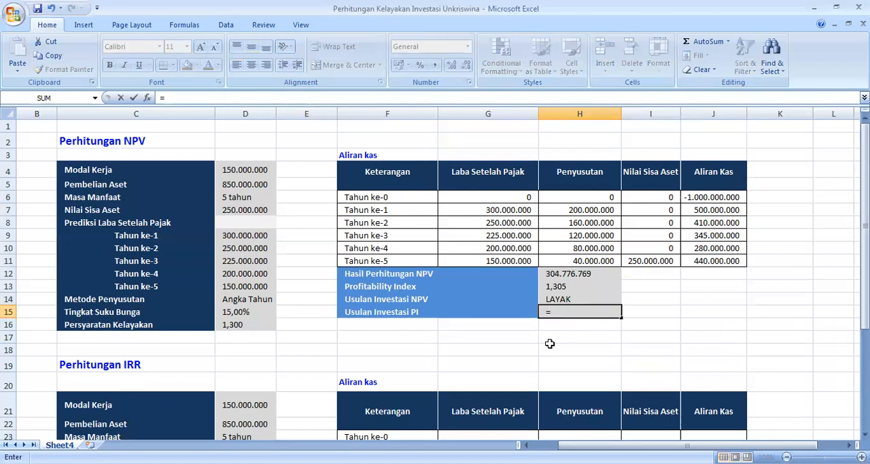
type("IF(")
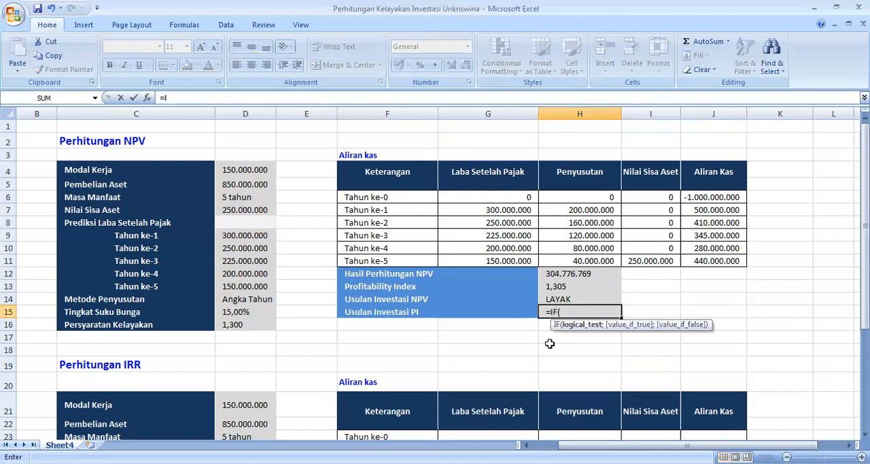
left_click(556, 288)
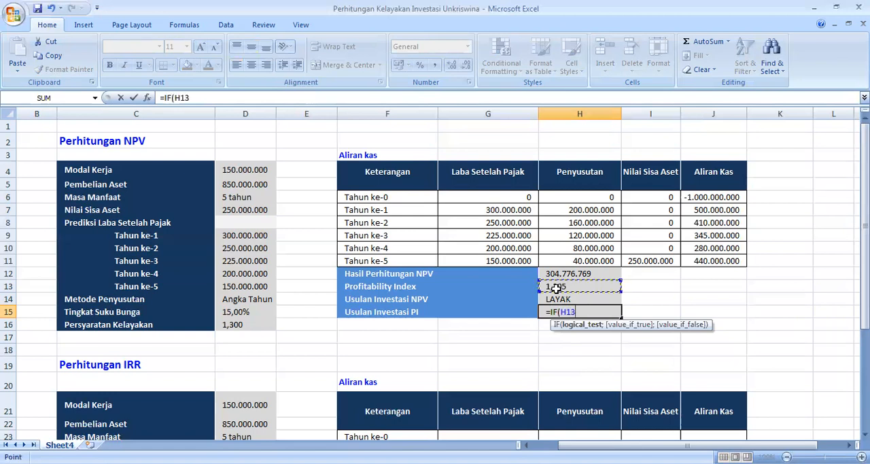
type(">=")
left_click(240, 323)
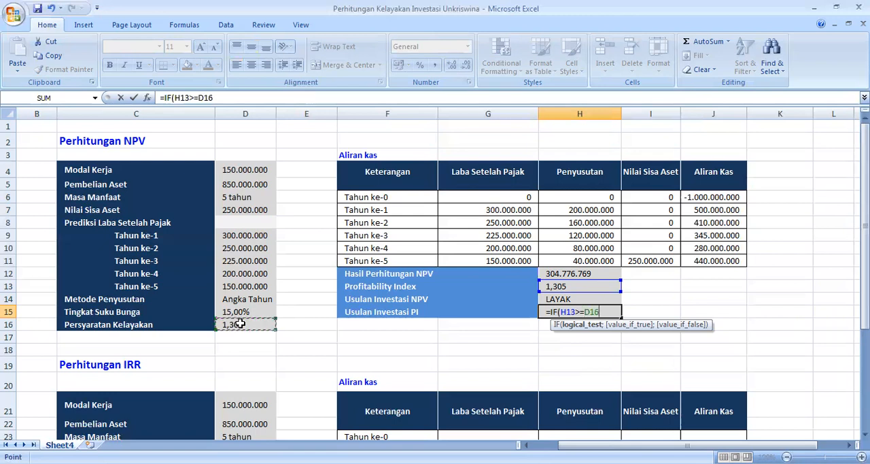
type(":")
key("F8")
key("BackSpace")
key("BackSpace")
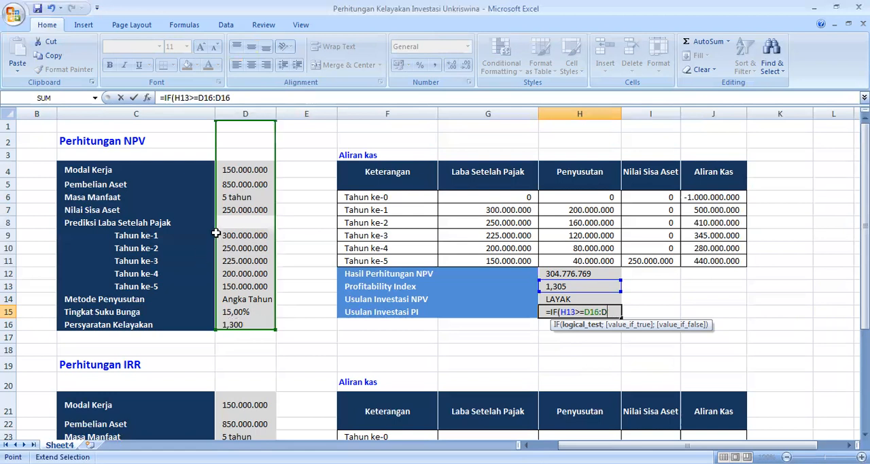
key("BackSpace")
key("BackSpace")
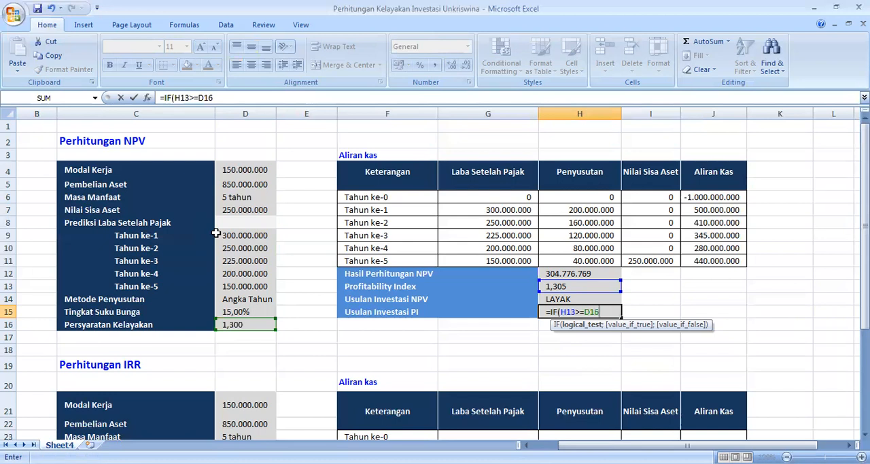
Step: Complete the H15 formula with "LAYAK" and "TIDAK LAYAK", commit it and review the finished =IF(H13>=D16;"LAYAK";"TIDAK LAYAK")
type(";")
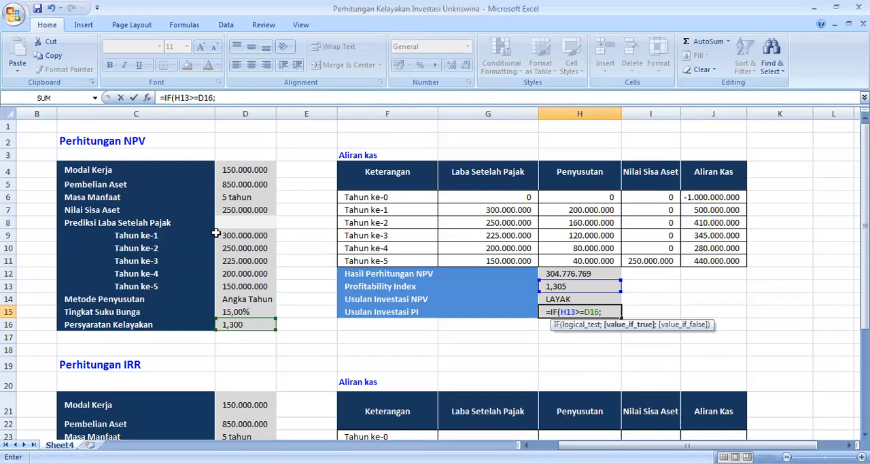
type("\"LAYAK\"")
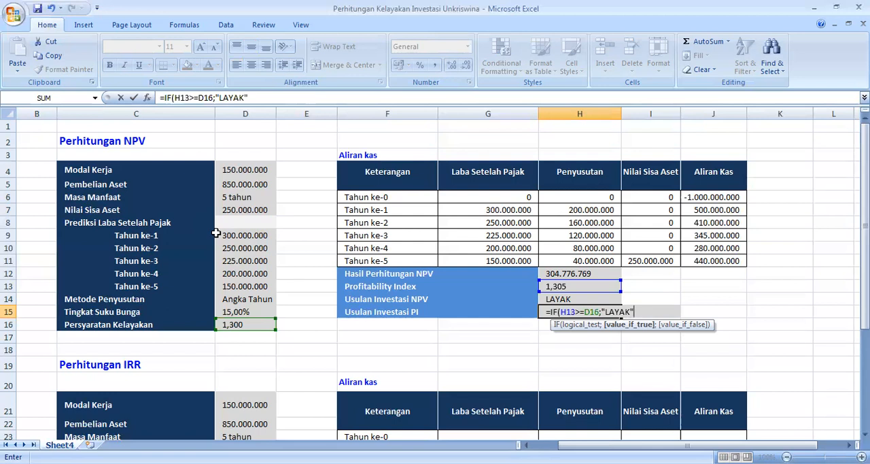
type(";\"TIDAK LAYAK\"")
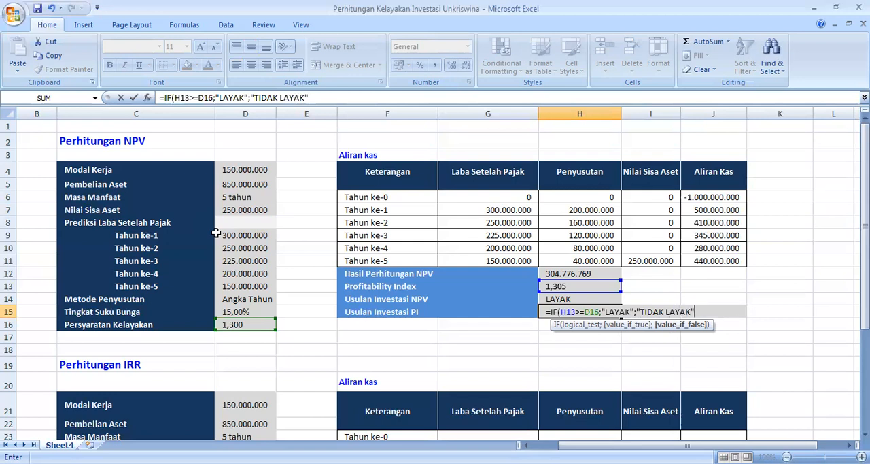
type(")")
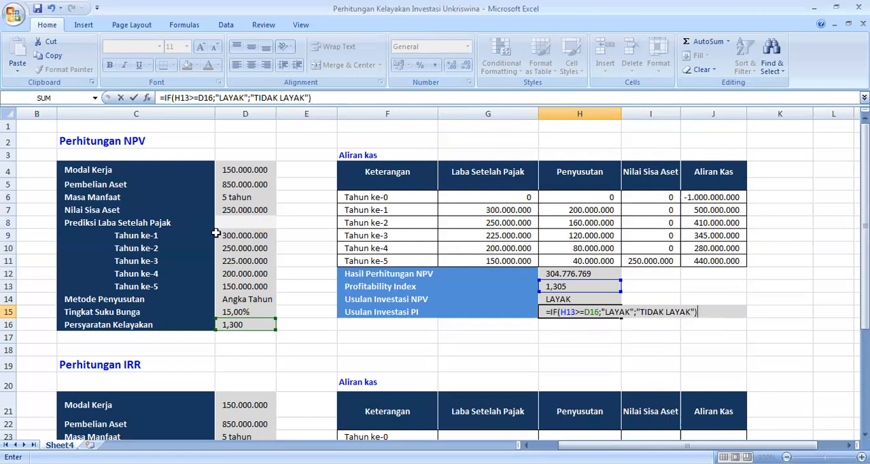
key("Return")
key("Up")
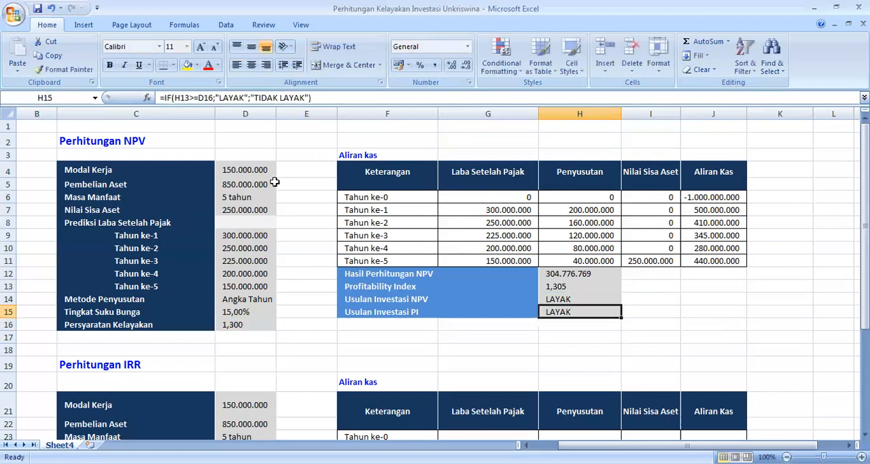
double_click(565, 312)
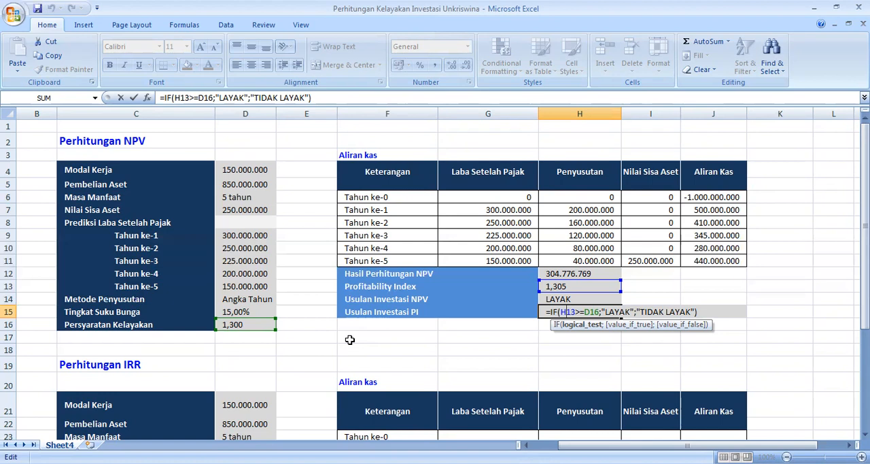
key("ctrl+Return")
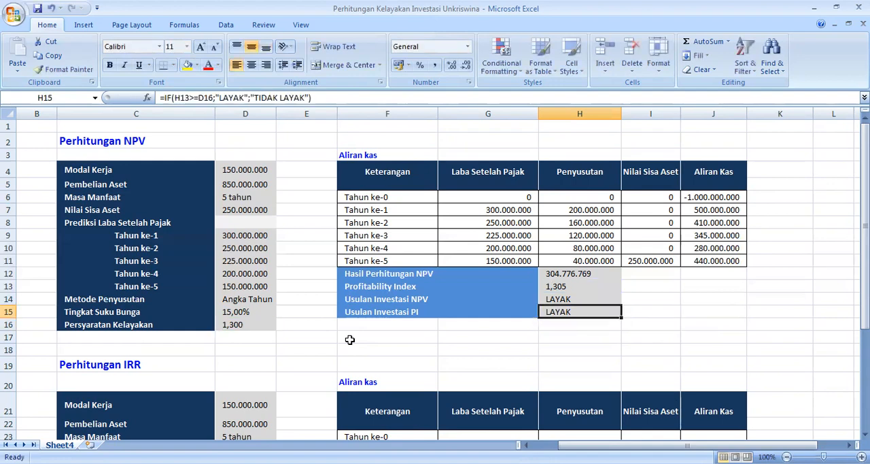
Step: Enter =0 as the Tahun ke-0 Laba Setelah Pajak in G23 of the Perhitungan IRR cash flow table
key("Down")
key("Down")
key("Down")
key("Down")
key("Down")
key("Down")
key("Down")
key("Down")
key("Down")
key("Down")
key("Down")
key("Down")
key("Down")
key("Down")
key("Down")
key("Down")
key("Down")
key("Down")
key("Down")
key("Down")
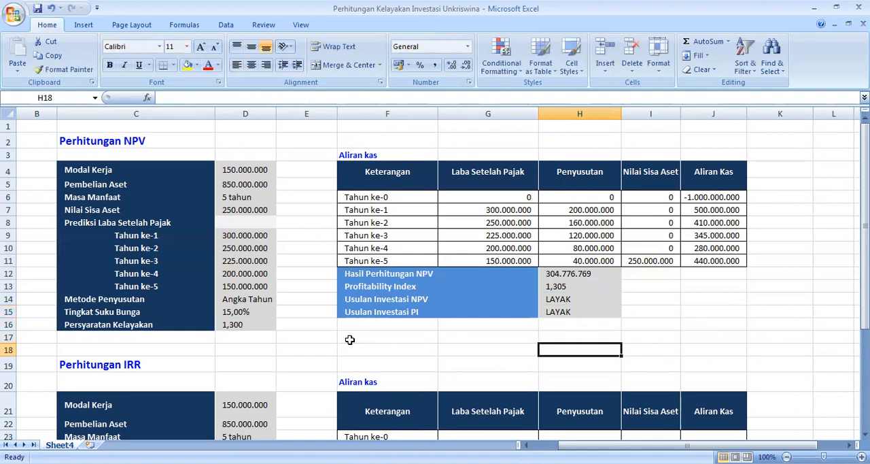
key("Up")
key("Up")
key("Up")
key("Up")
key("Up")
key("Up")
key("Up")
key("Up")
key("Up")
key("Up")
key("Up")
key("Up")
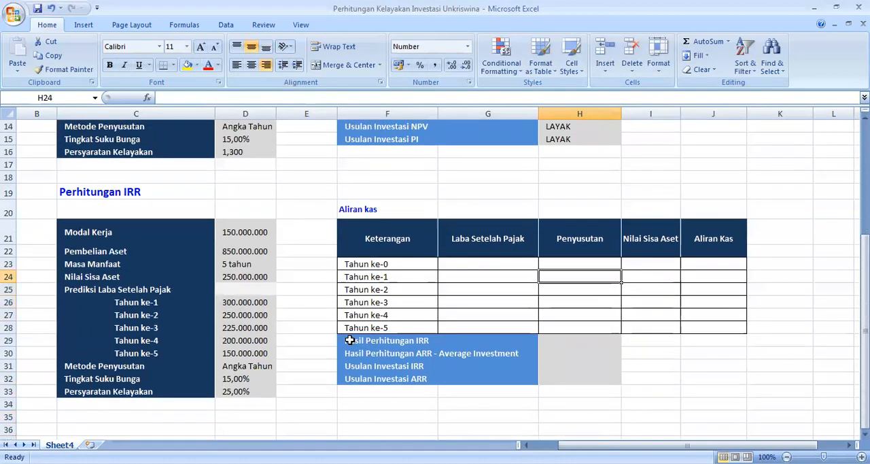
key("Left")
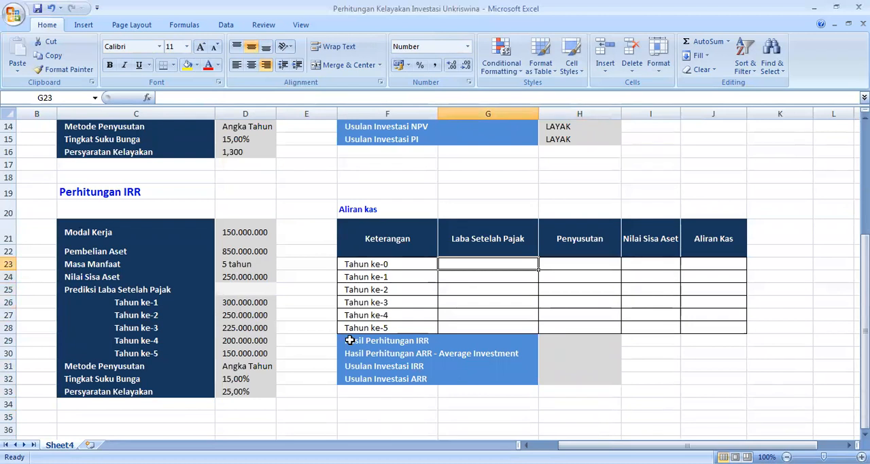
type("=0")
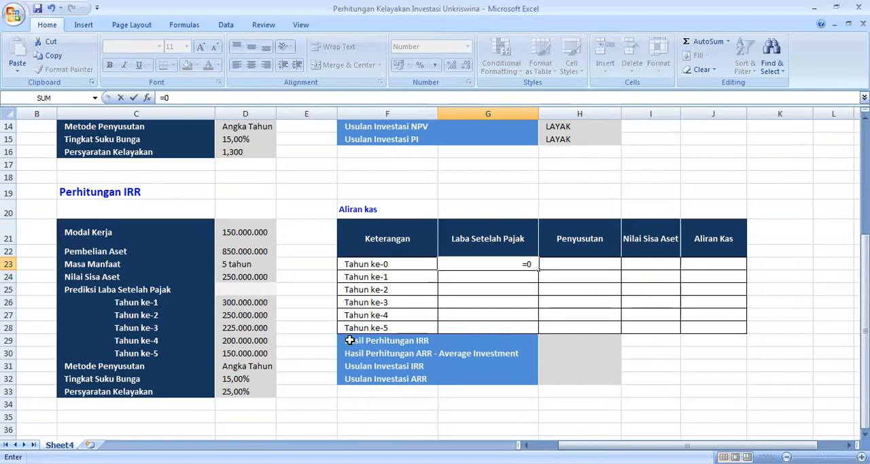
key("Return")
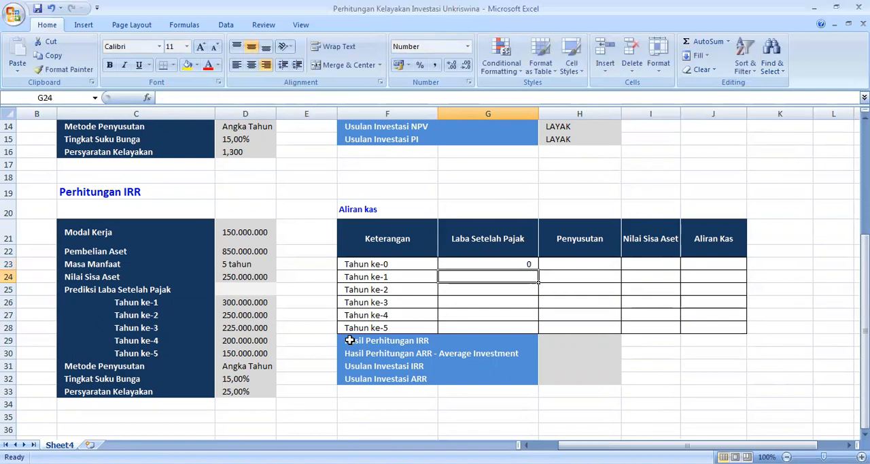
Step: Link the Tahun ke-1 Laba Setelah Pajak in G24 to the predicted profit with =D26 and fill it down to G28
type("=")
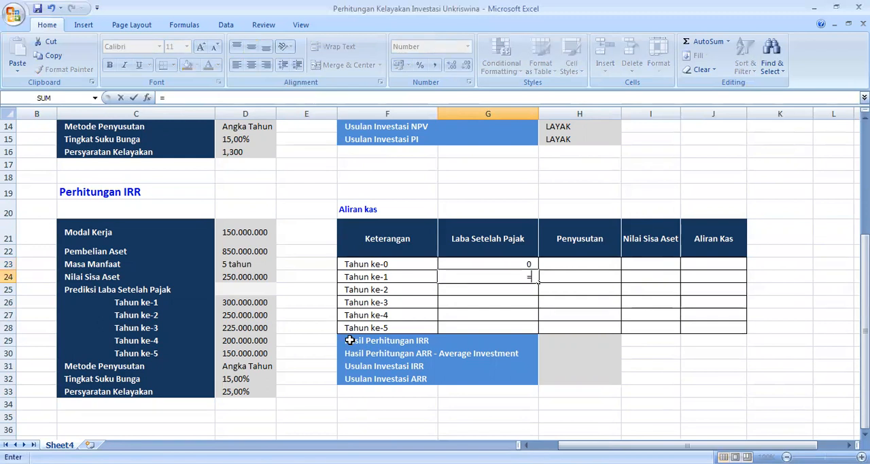
left_click(243, 305)
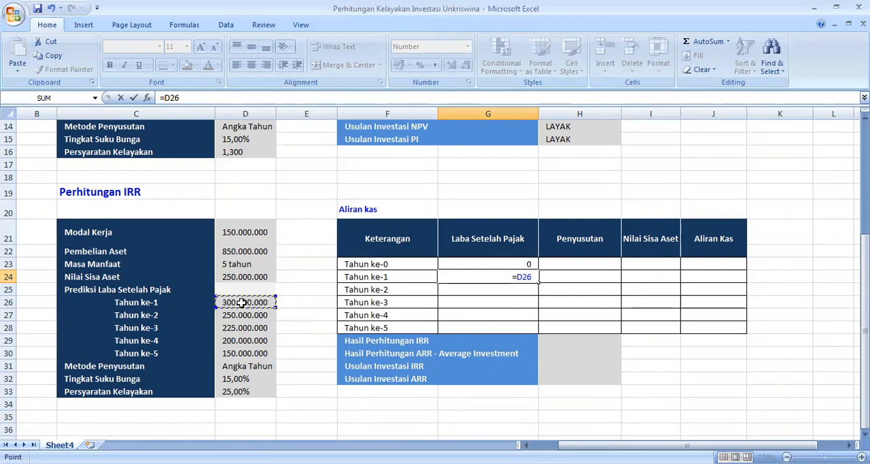
key("Return")
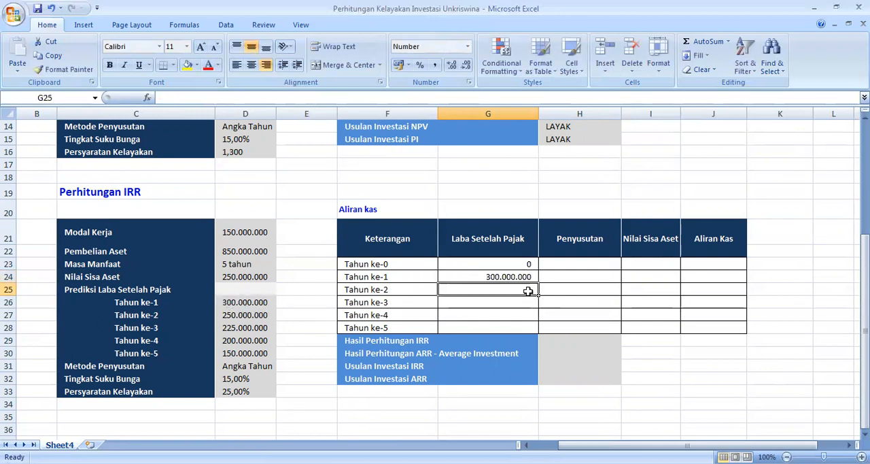
left_click(527, 276)
left_click_drag(539, 282, 541, 332)
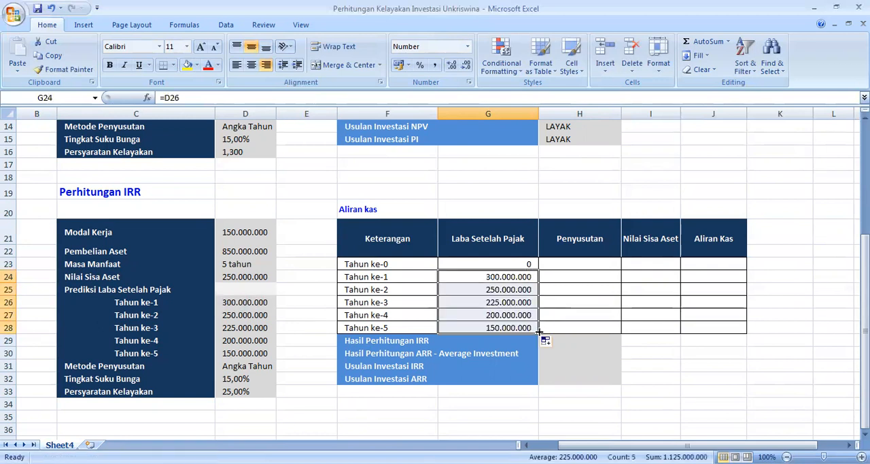
Step: Enter =0 as the Tahun ke-0 Penyusutan in H23 of the IRR cash flow table
left_click(578, 266)
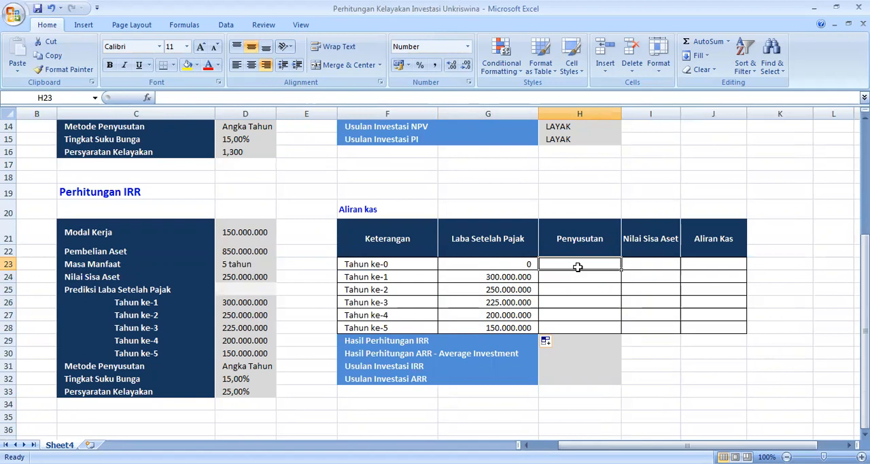
type("=0")
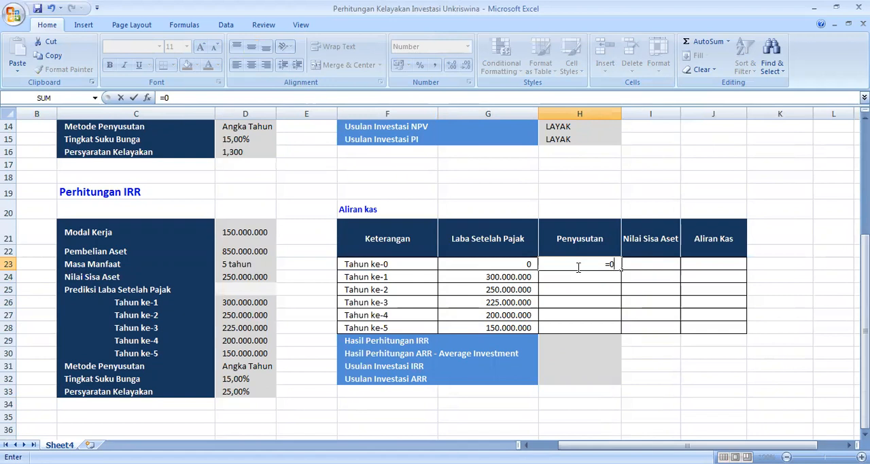
key("Return")
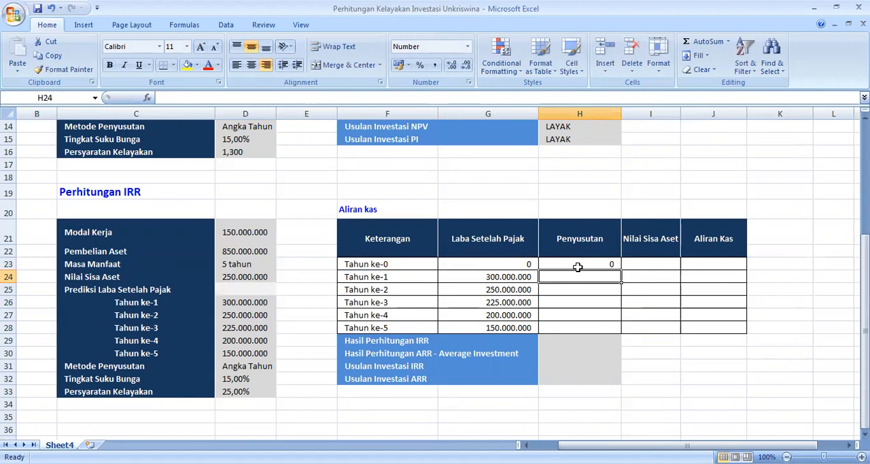
Step: Start the Tahun ke-1 Penyusutan formula in H24 with a blank check on the year label, =IF(F24="";"";
type("=")
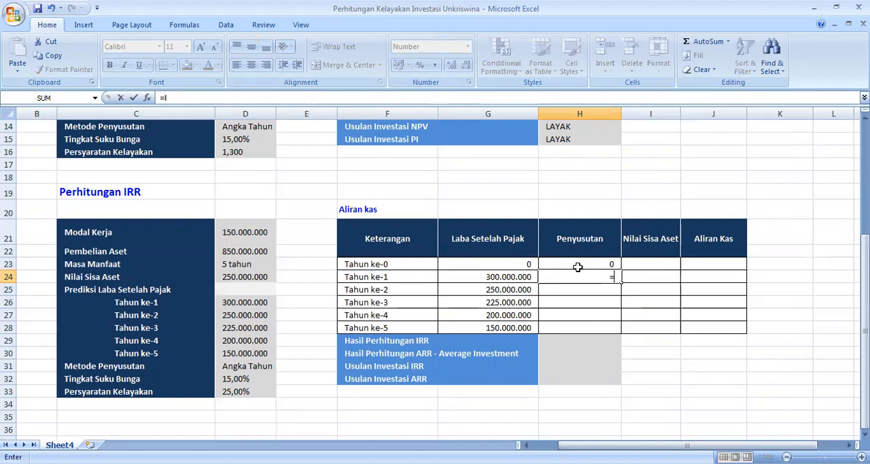
type("if")
key("Tab")
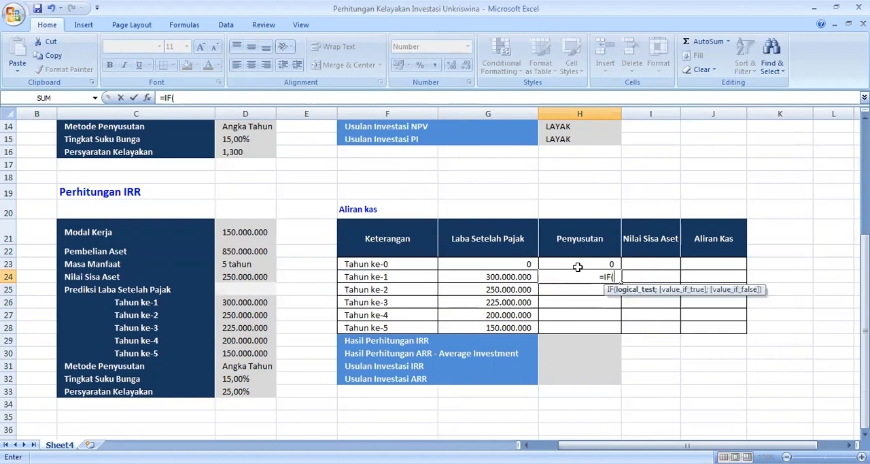
left_click(400, 276)
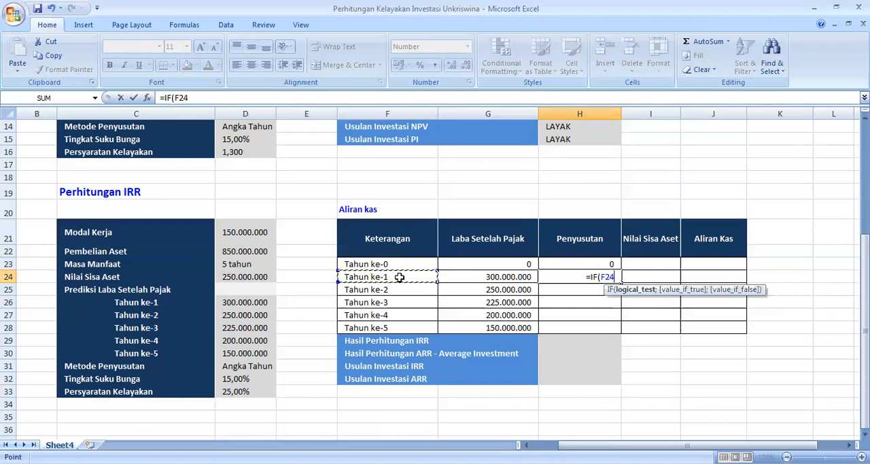
type("=")
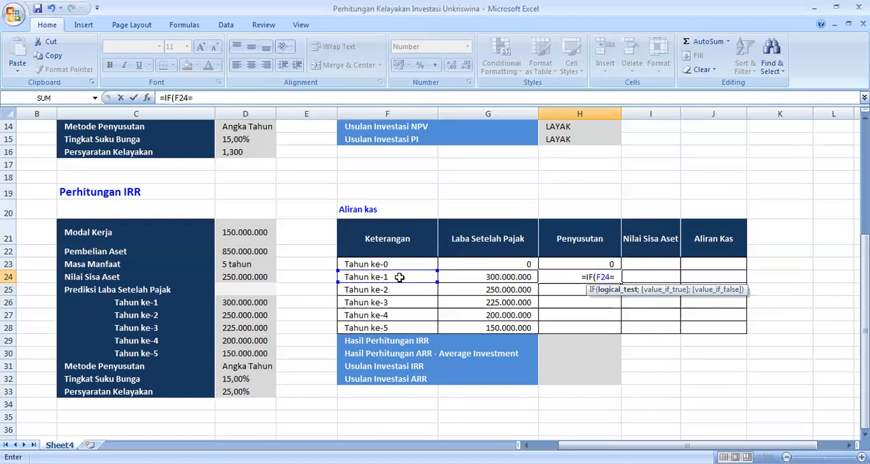
type("\"\"")
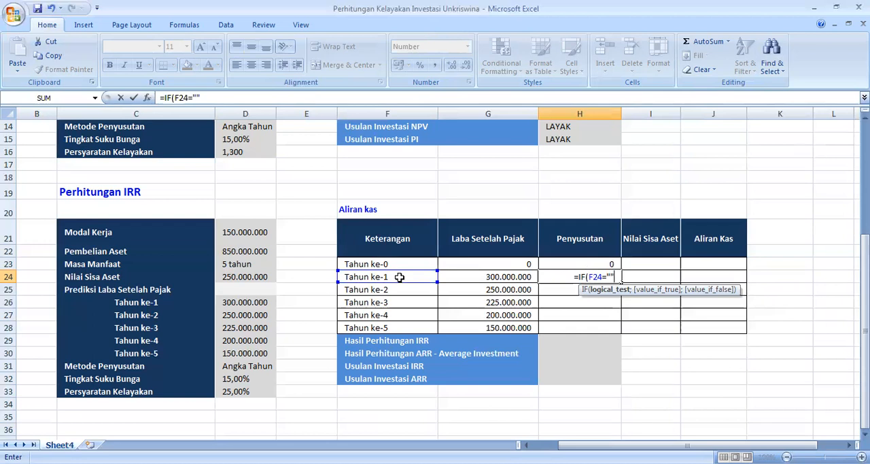
type(";")
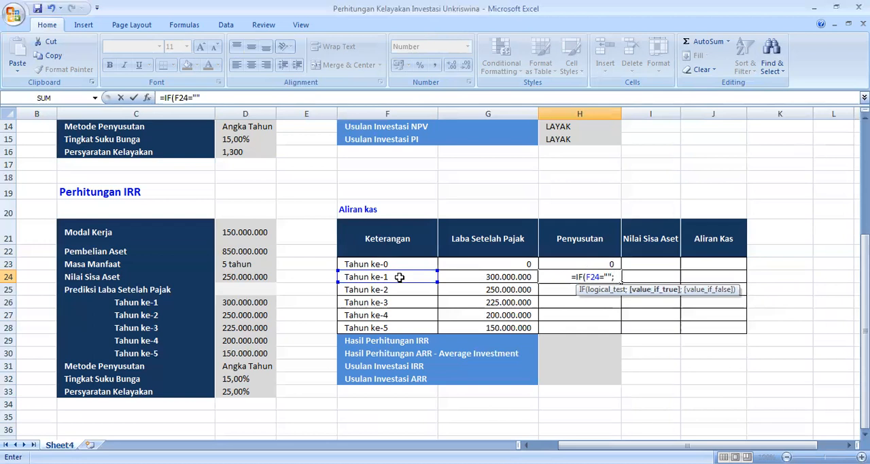
type("\"\"")
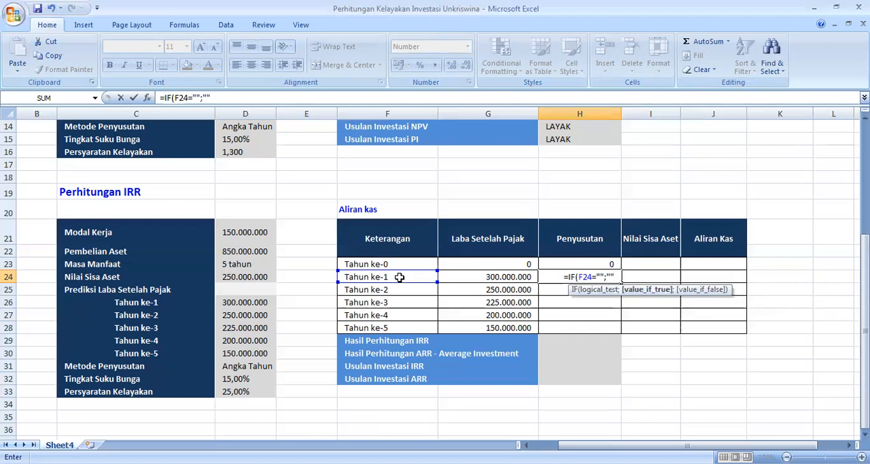
type(";")
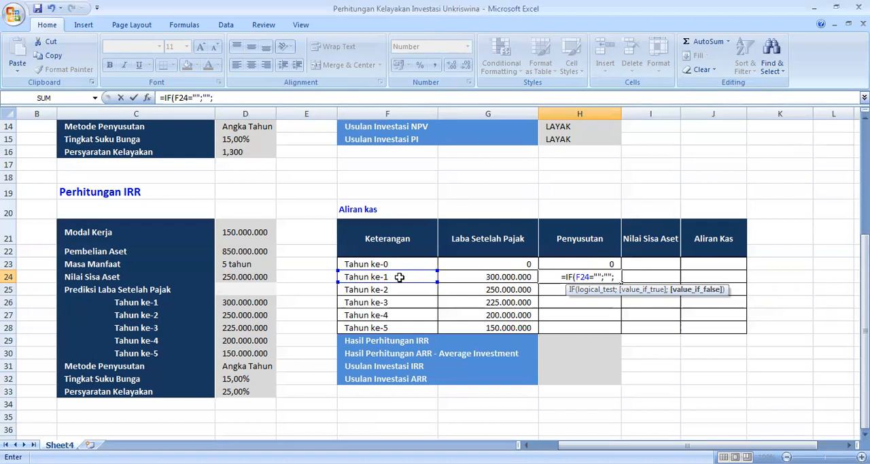
type("IF")
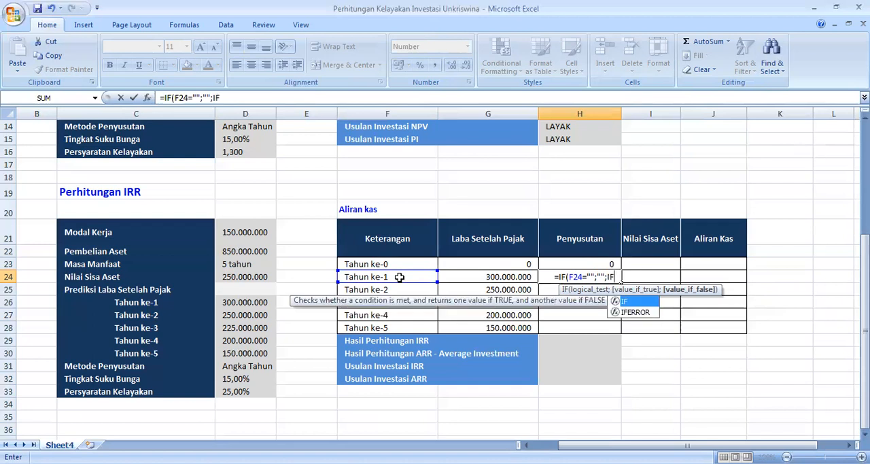
type("(")
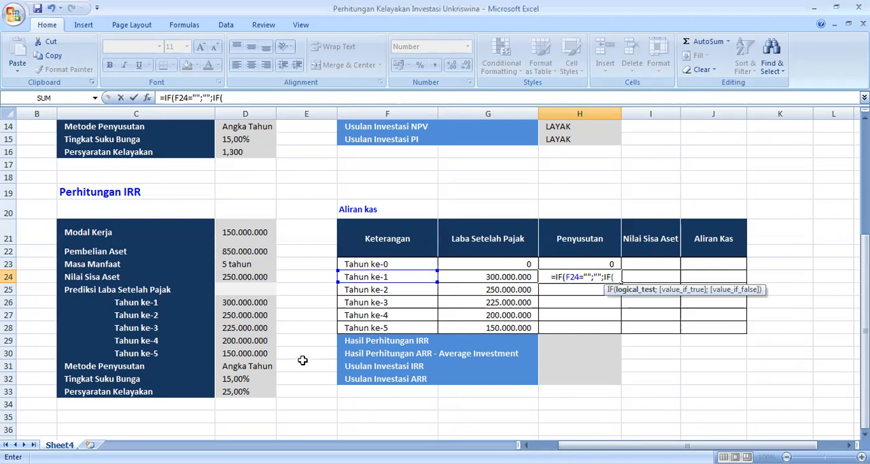
Step: Nest a depreciation method test in the H24 formula's false argument as IF(E31=1;
left_click(298, 367)
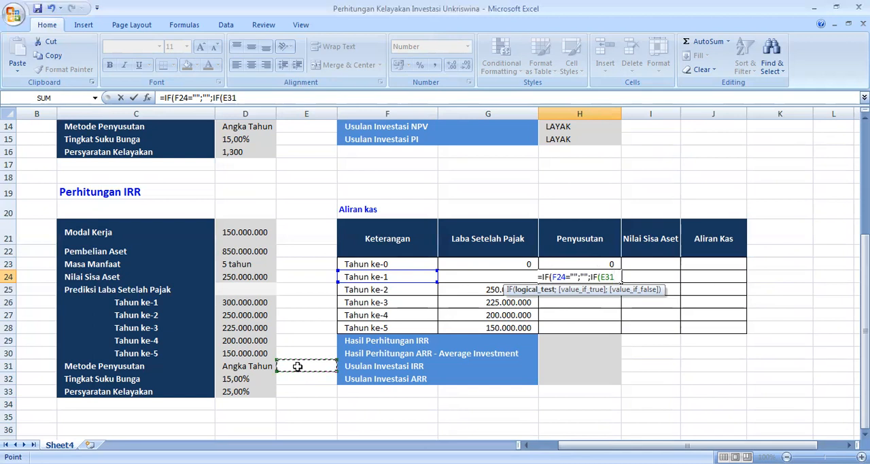
type("=")
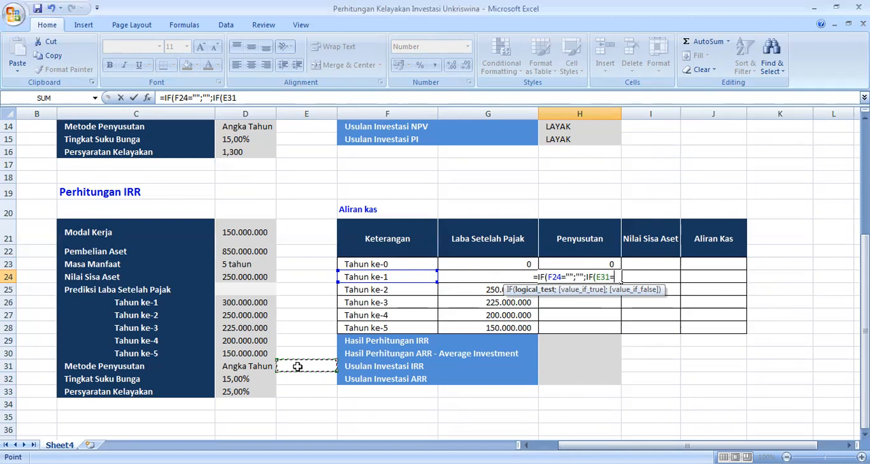
type("1")
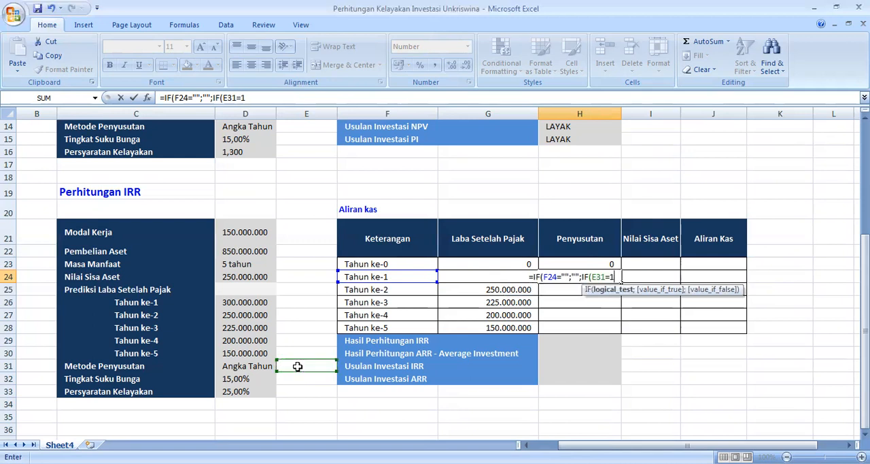
type(";")
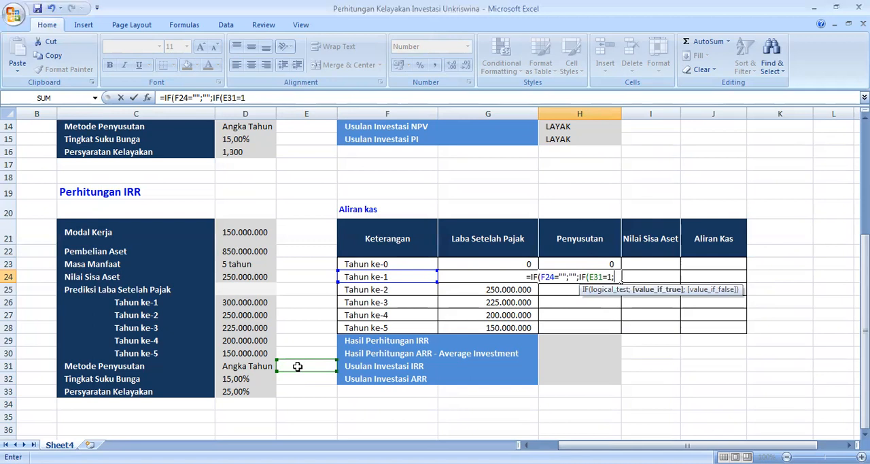
type("SLN")
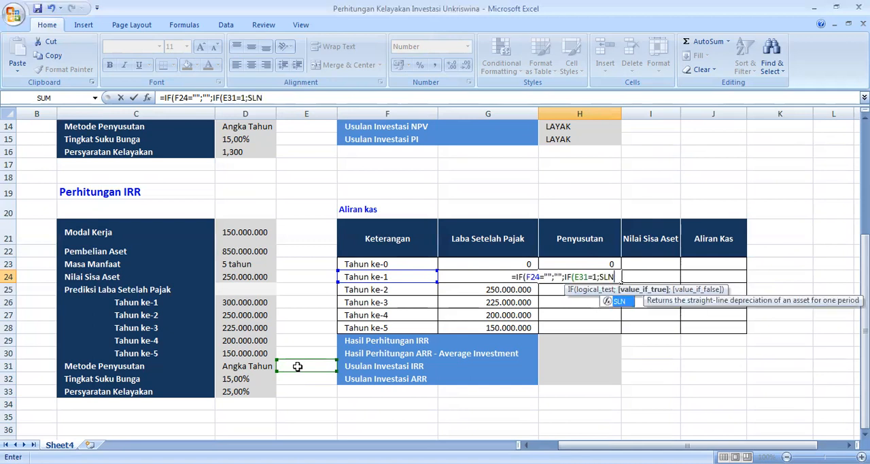
type("(")
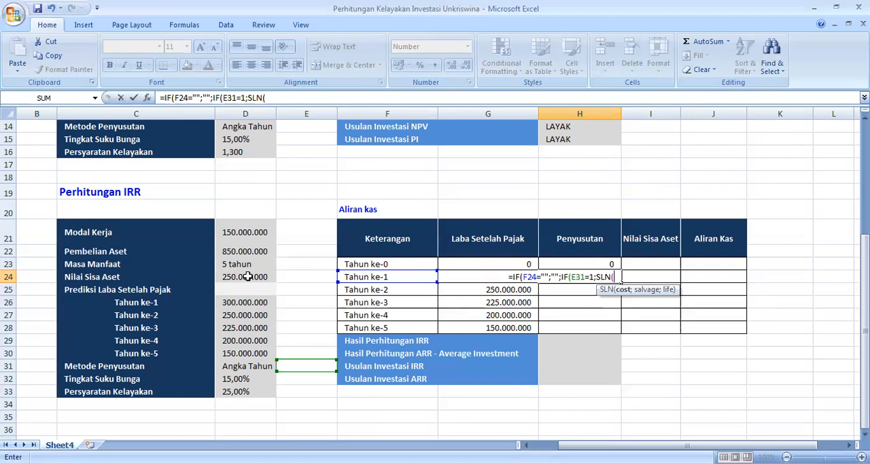
Step: Add straight-line depreciation SLN(D22;D24;D23) as the nested IF's true result, using asset cost, salvage value and useful life
left_click(249, 276)
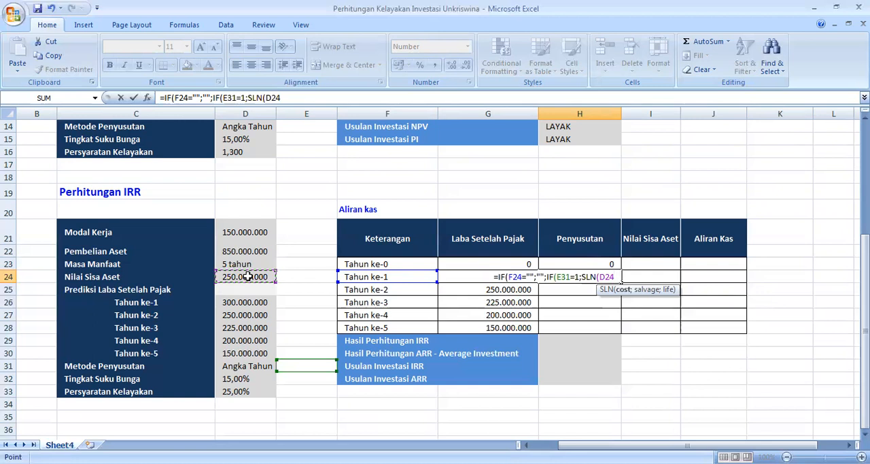
key("Up")
key("Up")
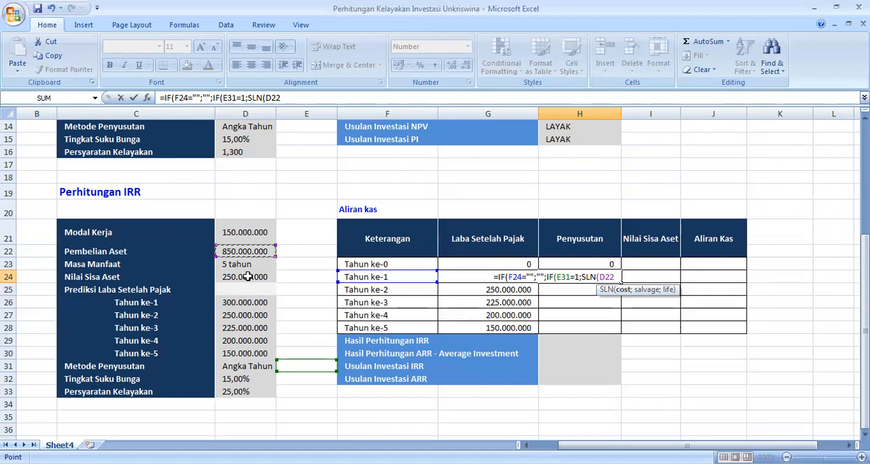
type(";")
left_click(253, 276)
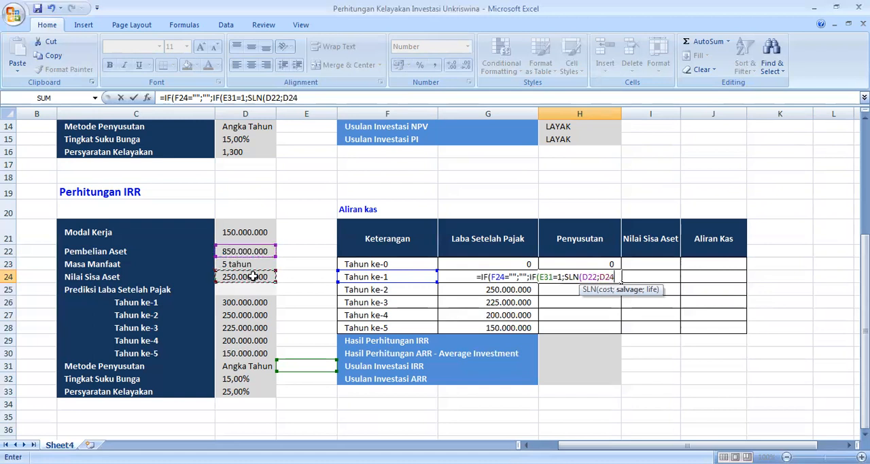
type(";")
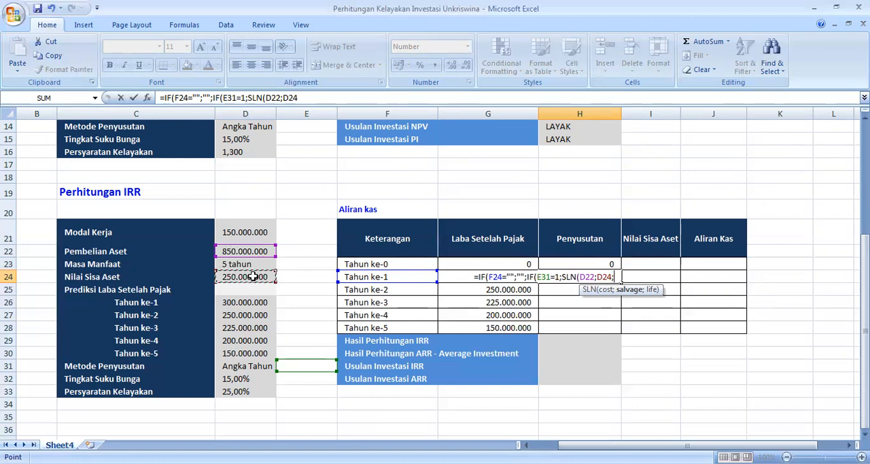
left_click(249, 264)
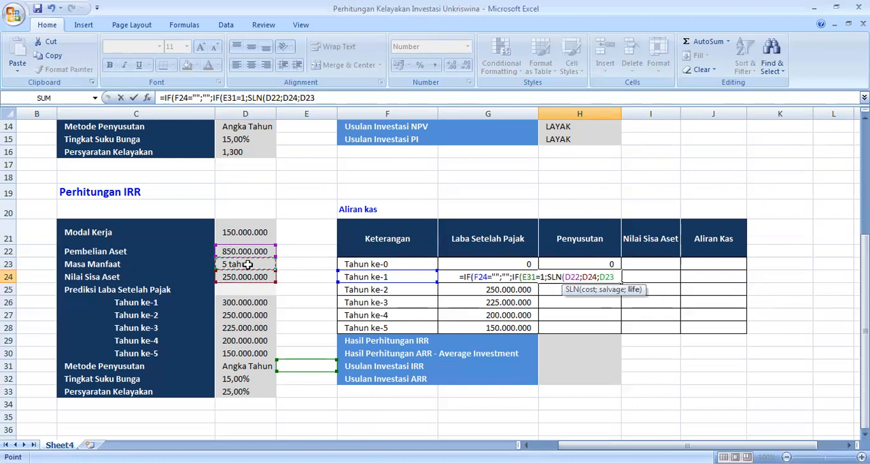
type(")")
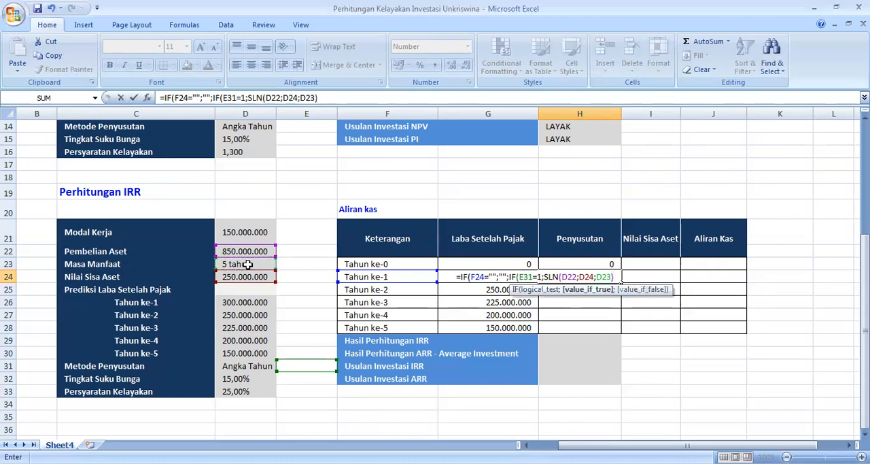
type(";")
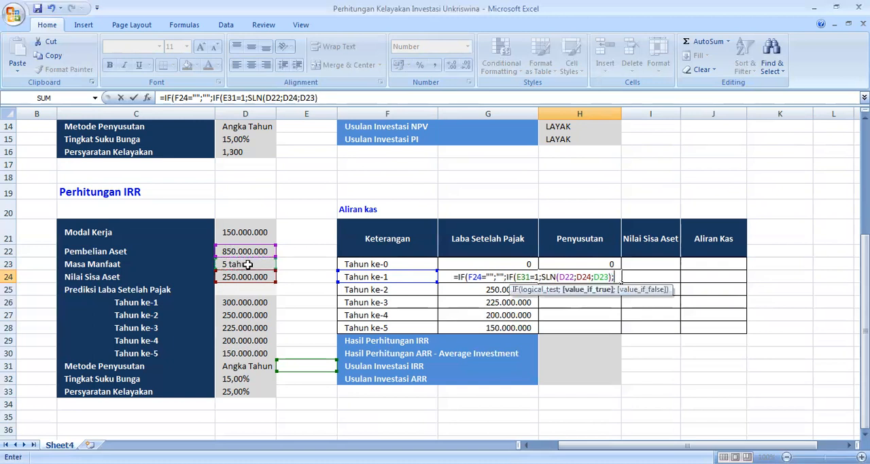
type("SYD")
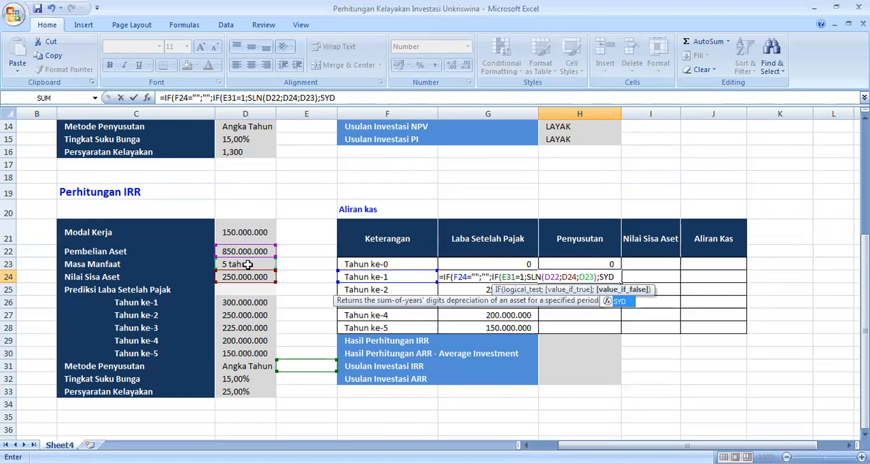
type("(")
Step: Add SYD(D22;D24;D23;F24) as the nested IF's false result, close both IF functions and commit the H24 formula
left_click(243, 251)
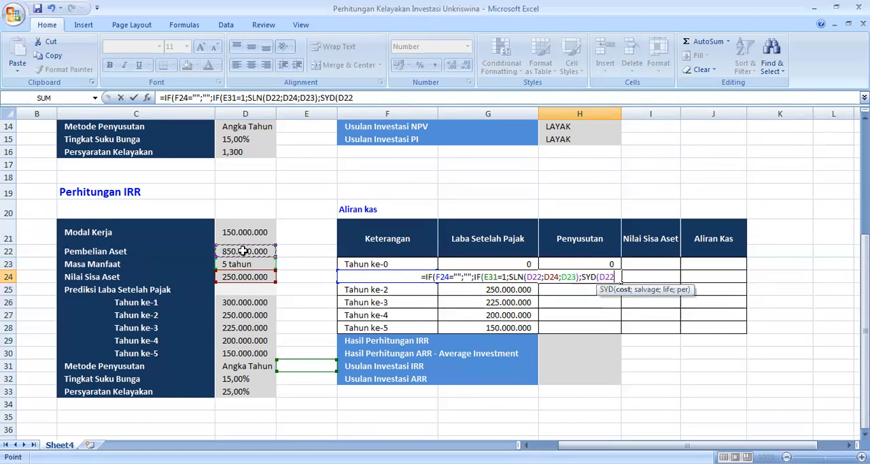
type(";")
left_click(238, 275)
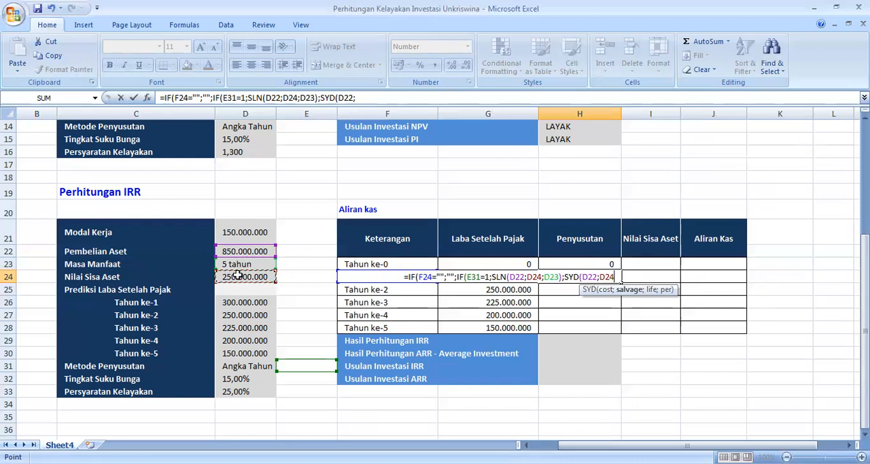
type(";")
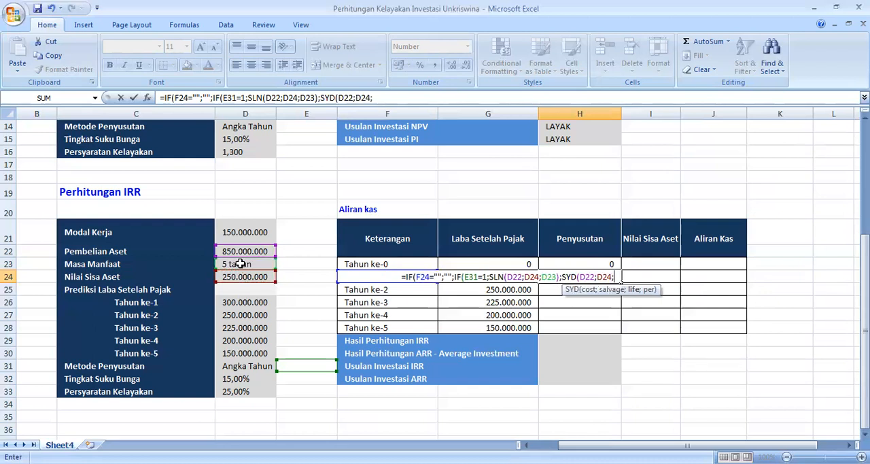
left_click(240, 264)
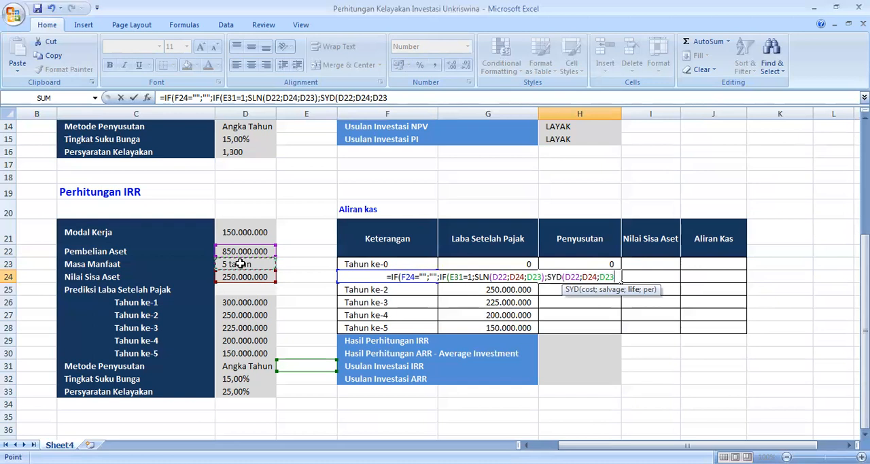
type(")")
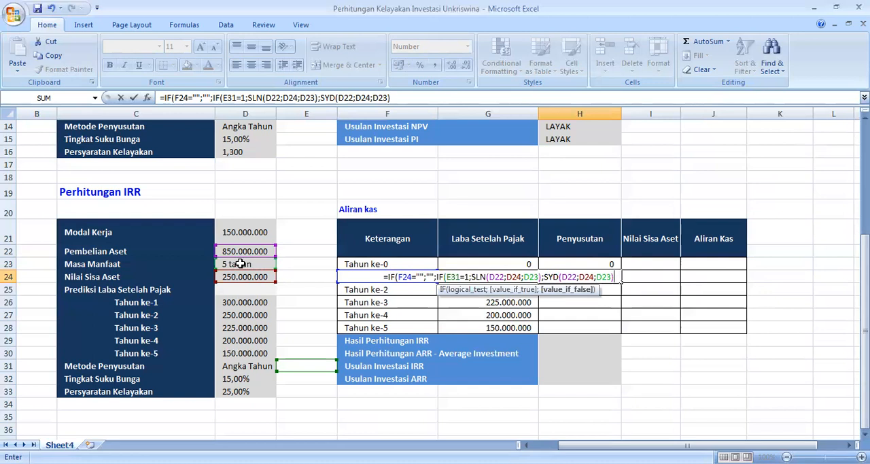
key("BackSpace")
type(";")
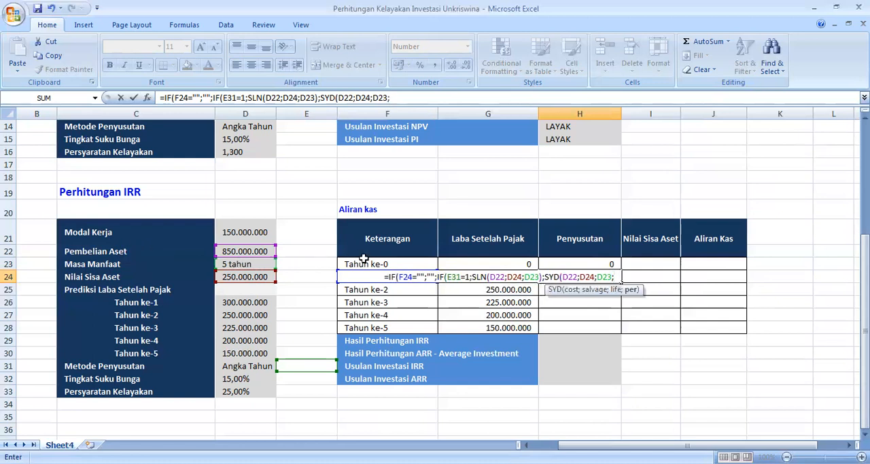
left_click(355, 264)
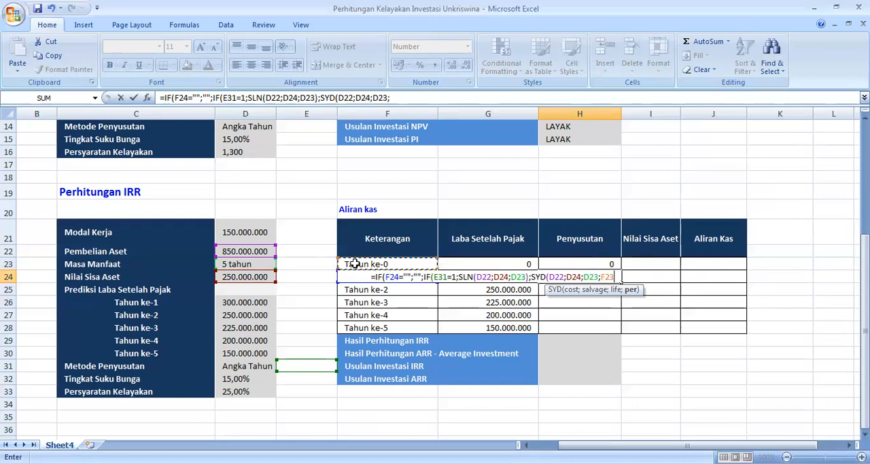
key("Down")
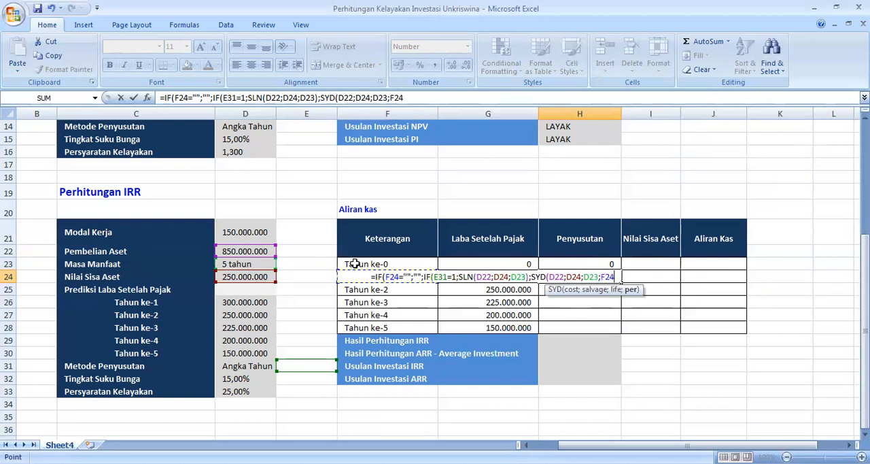
type(")")
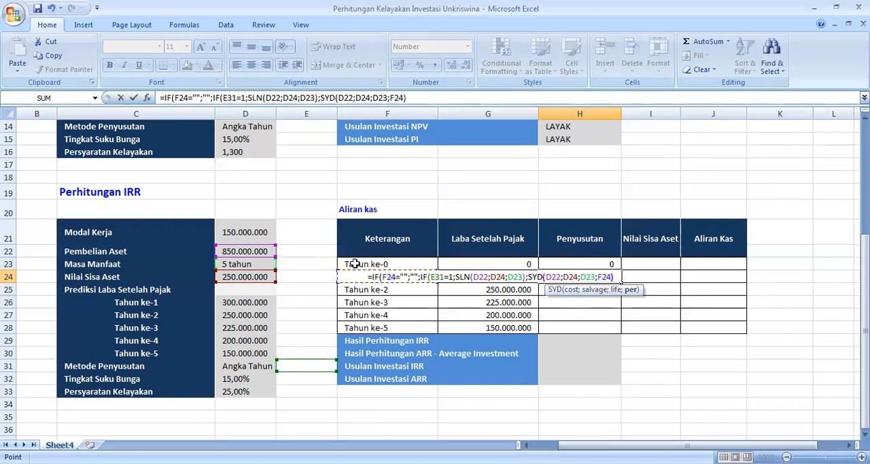
type(")")
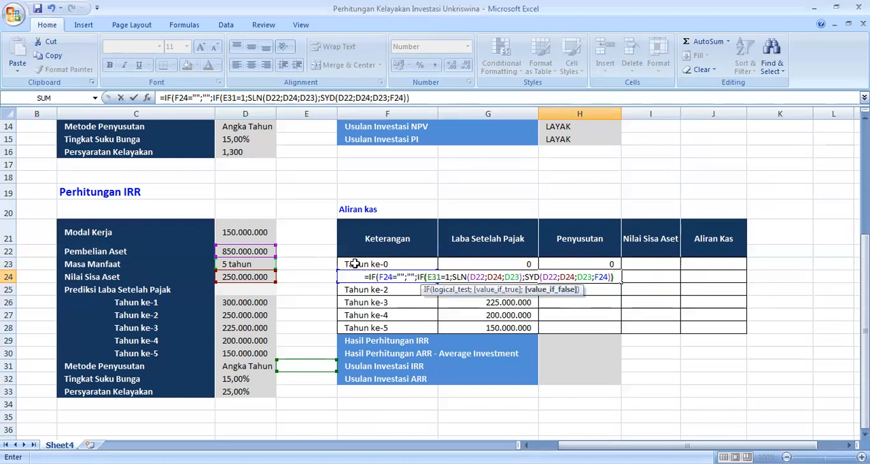
key("ctrl+Return")
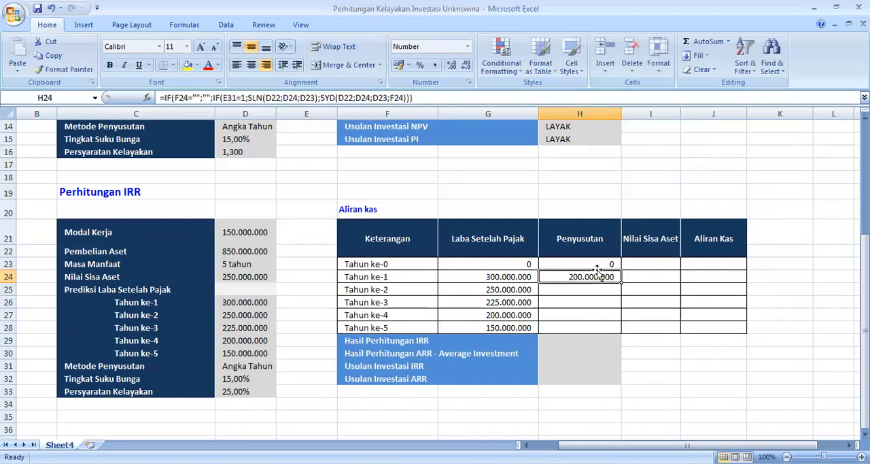
Step: Try to copy the H24 depreciation formula down through H28, review the copied formulas and undo the fill
double_click(577, 277)
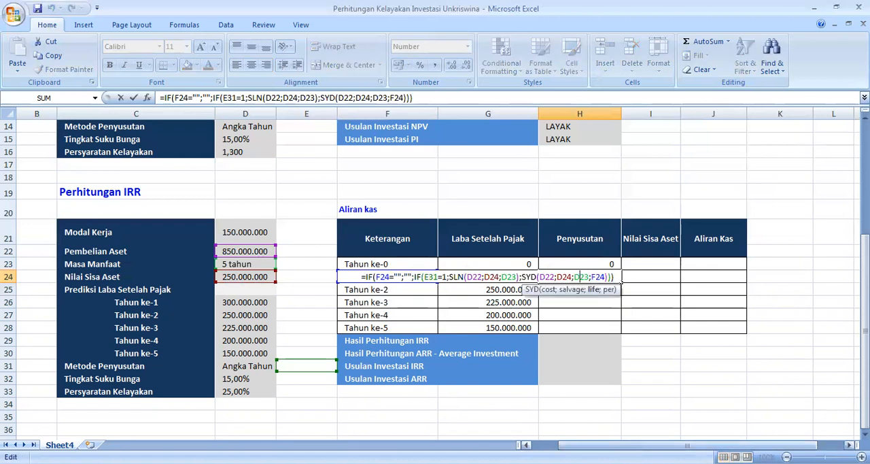
key("Return")
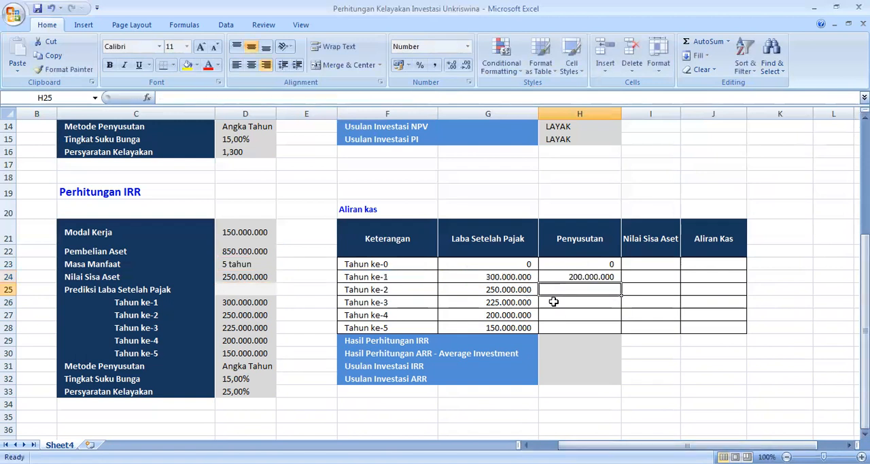
left_click(579, 277)
left_click_drag(621, 283, 618, 333)
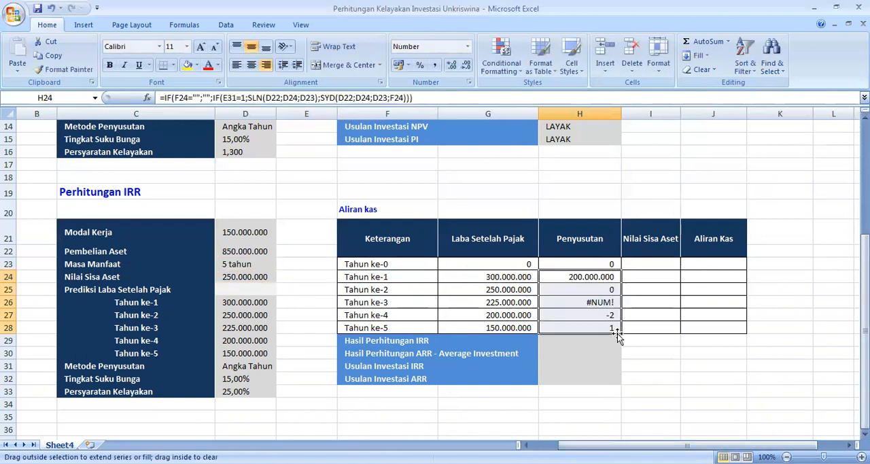
left_click(597, 275)
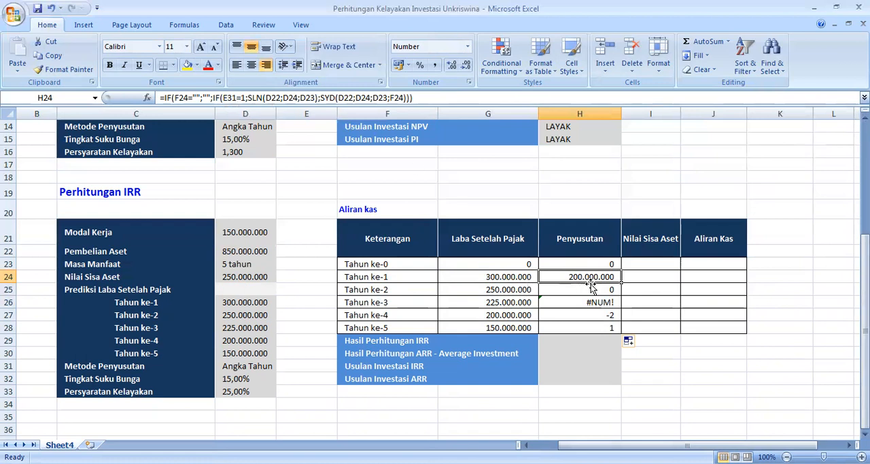
left_click(600, 290)
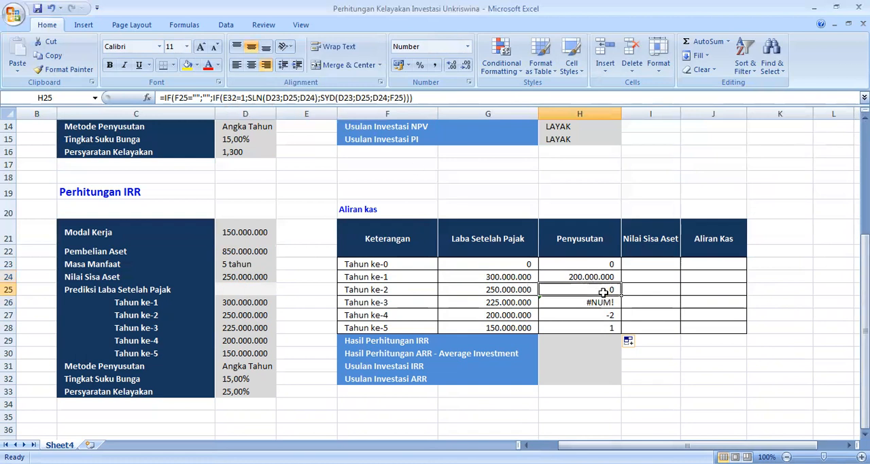
key("shift+Down")
key("shift+Down")
key("shift+Down")
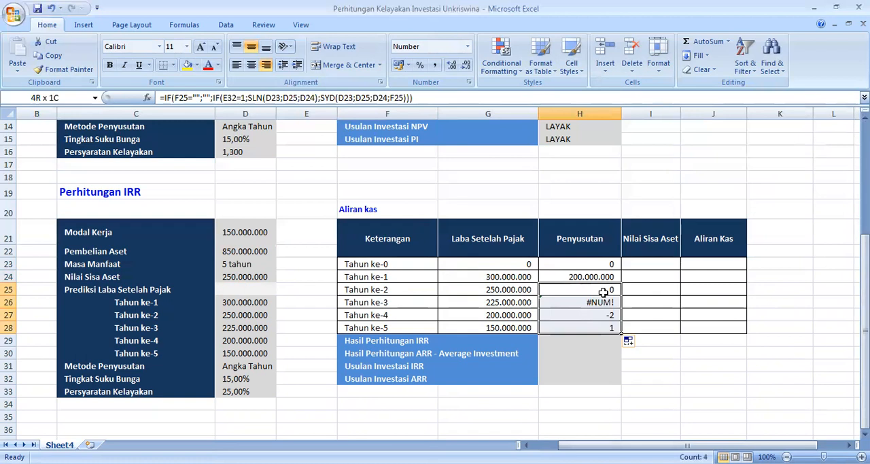
key("ctrl+z")
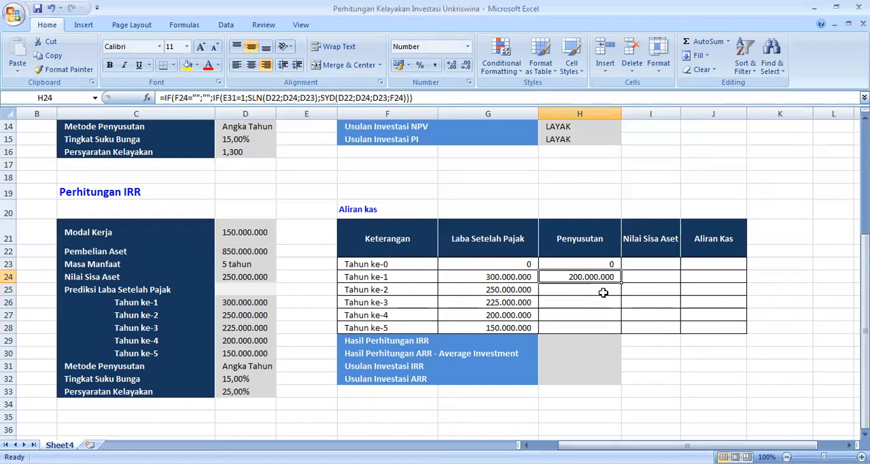
Step: Lock the row references in H24's depreciation method test and SLN arguments as E$31, D$22, D$24 and D$23
left_click(234, 97)
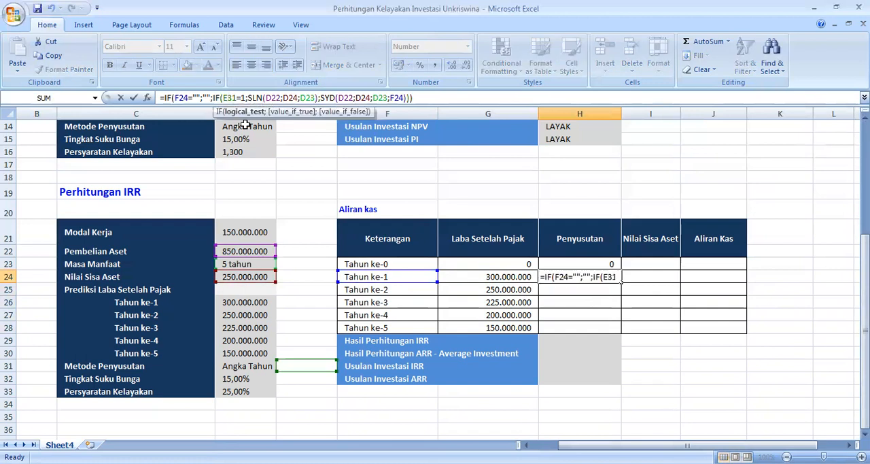
type("$")
key("Right")
key("Right")
key("Right")
key("Right")
key("Right")
key("Right")
key("Right")
key("Right")
type("$")
key("Right")
key("Right")
key("Right")
key("Right")
type("$")
key("Right")
key("Right")
key("Right")
key("Right")
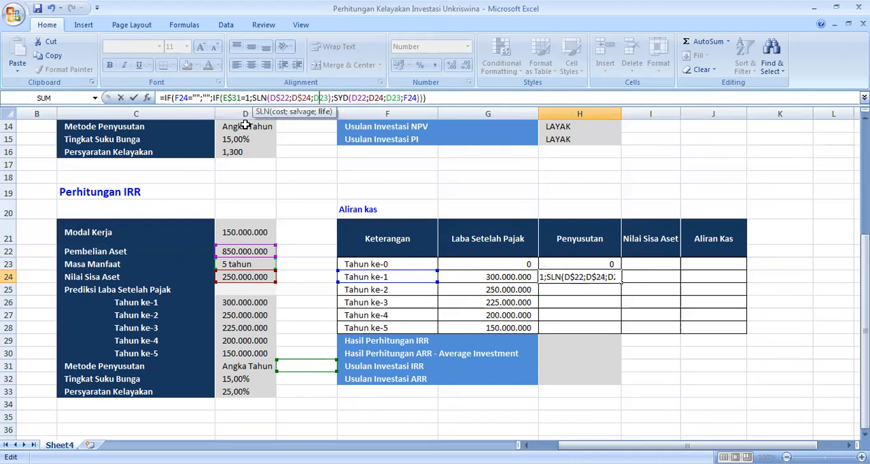
type("$")
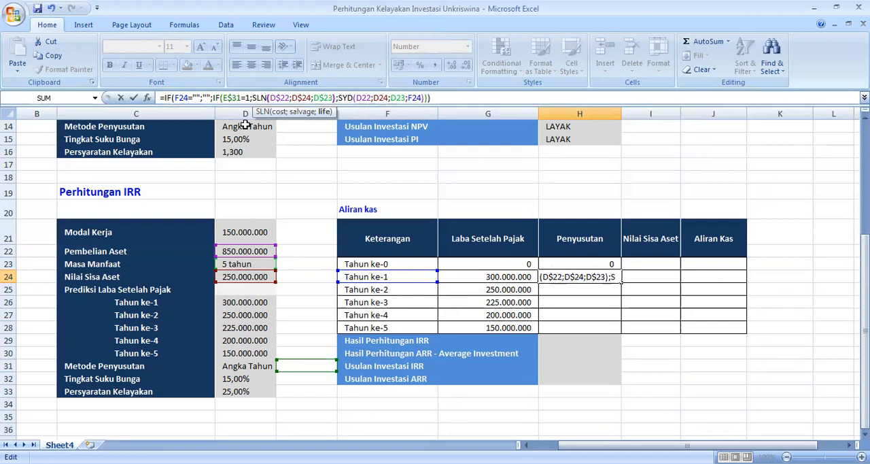
Step: Lock the row references in H24's SYD arguments as D$22, D$24 and D$23, keeping F24 relative, and commit the formula
key("Right")
key("Right")
key("Right")
key("Right")
key("Right")
key("Right")
key("Right")
key("Right")
key("Right")
type("$")
key("Right")
key("Right")
key("Right")
key("Right")
type("$")
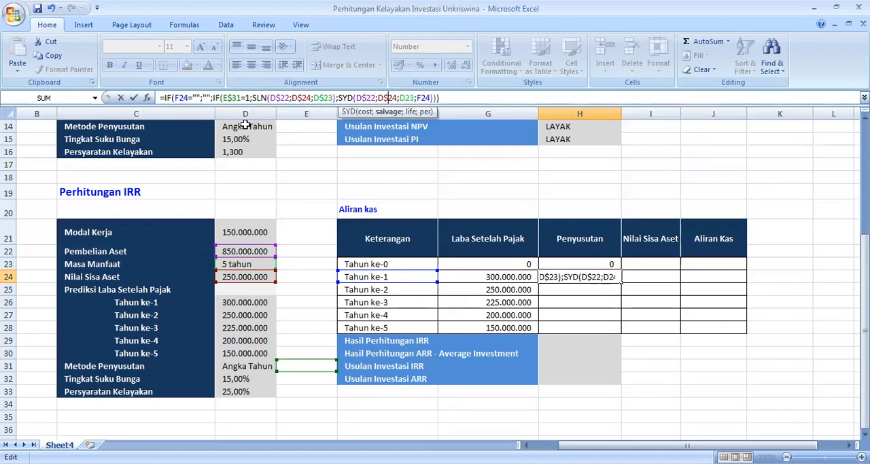
key("Right")
key("Right")
key("Right")
key("Right")
type("$")
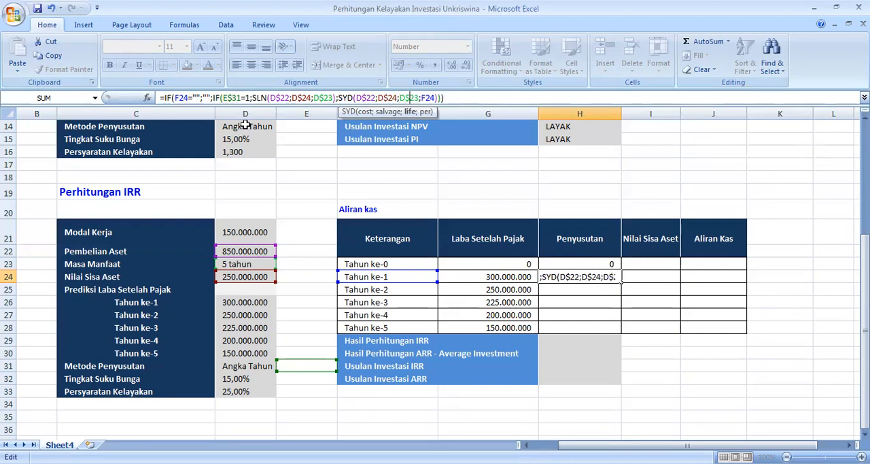
key("Return")
Step: Fill the H24 depreciation formula down through H28 to cover Tahun ke-1 to Tahun ke-5
left_click(598, 276)
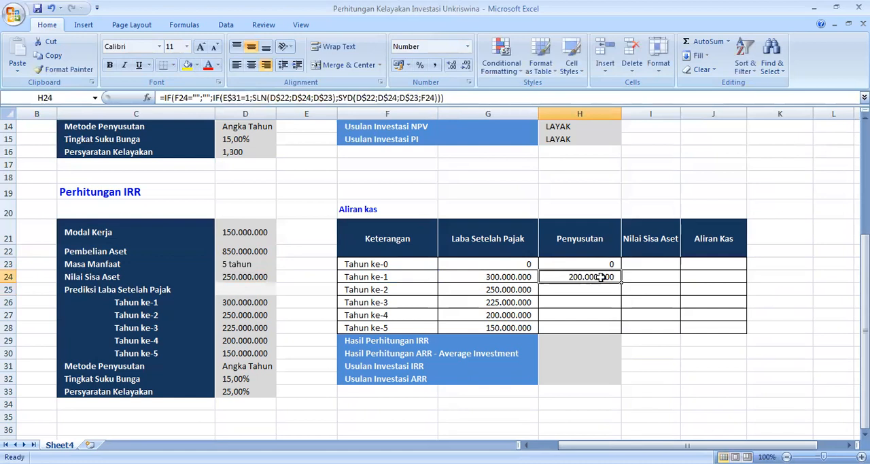
left_click_drag(621, 283, 618, 331)
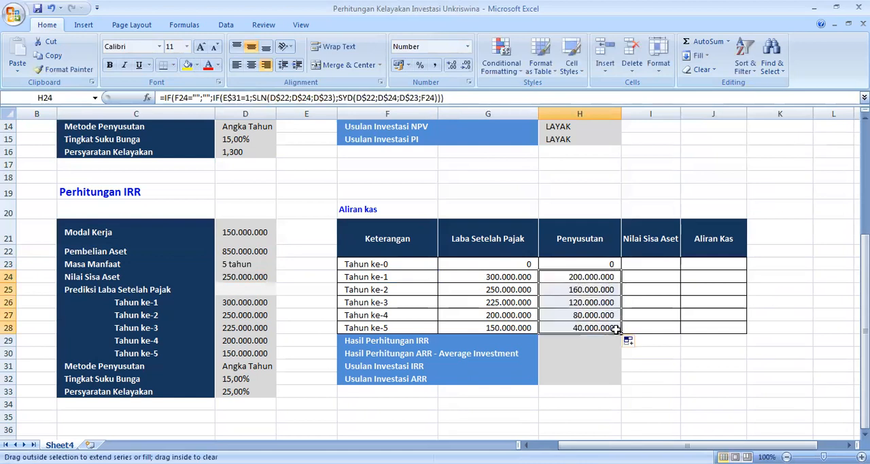
left_click_drag(588, 285, 589, 284)
left_click(590, 277)
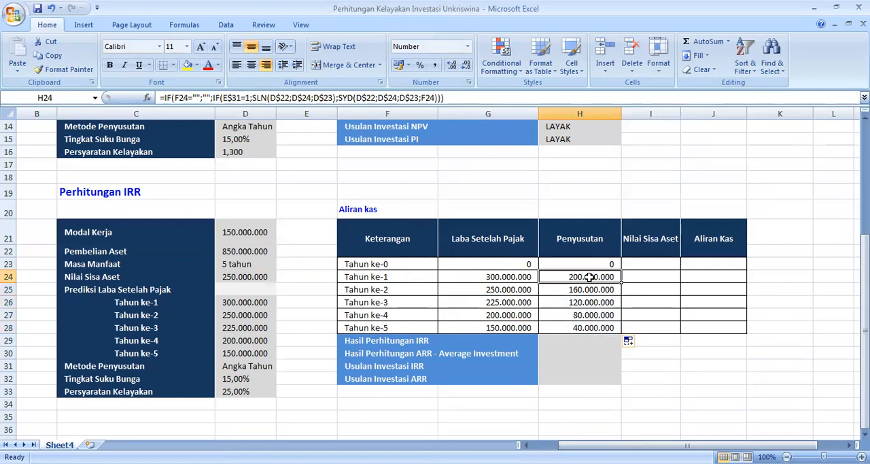
double_click(590, 276)
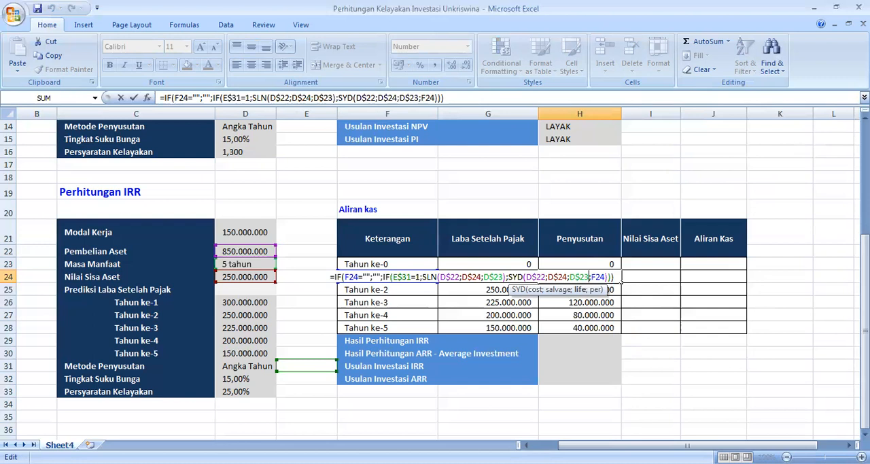
key("Return")
left_click(614, 277)
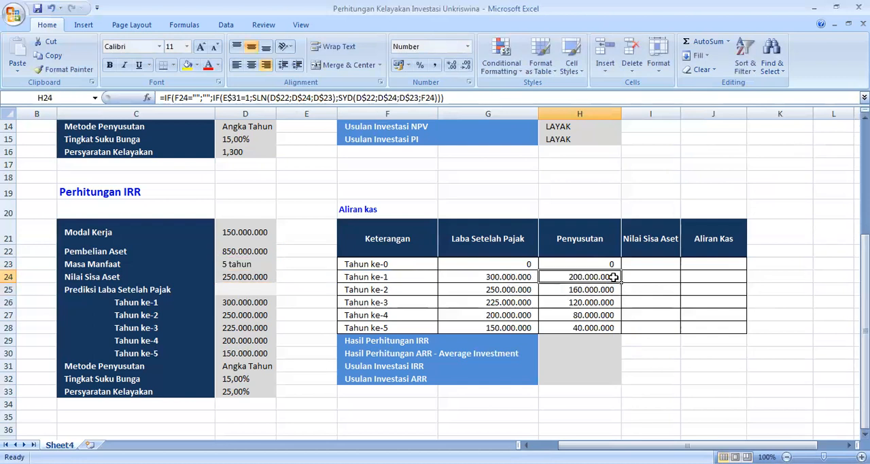
left_click_drag(623, 283, 624, 334)
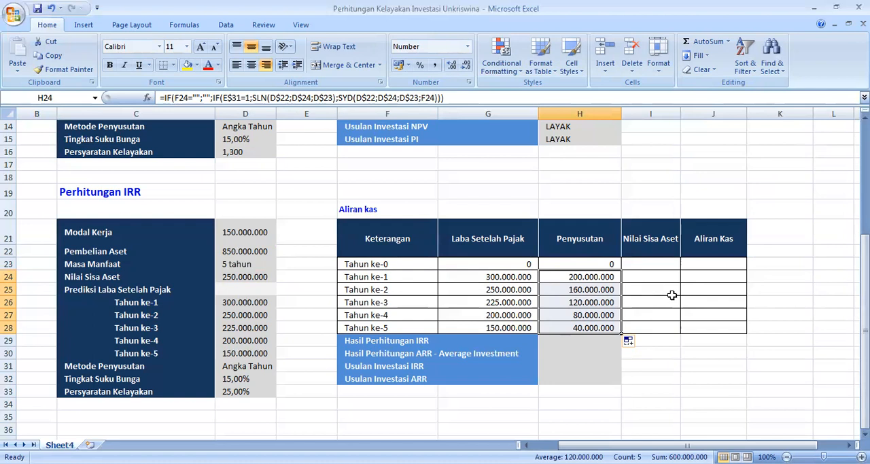
Step: Enter =0 as the Tahun ke-0 Nilai Sisa Aset in I23
left_click(658, 263)
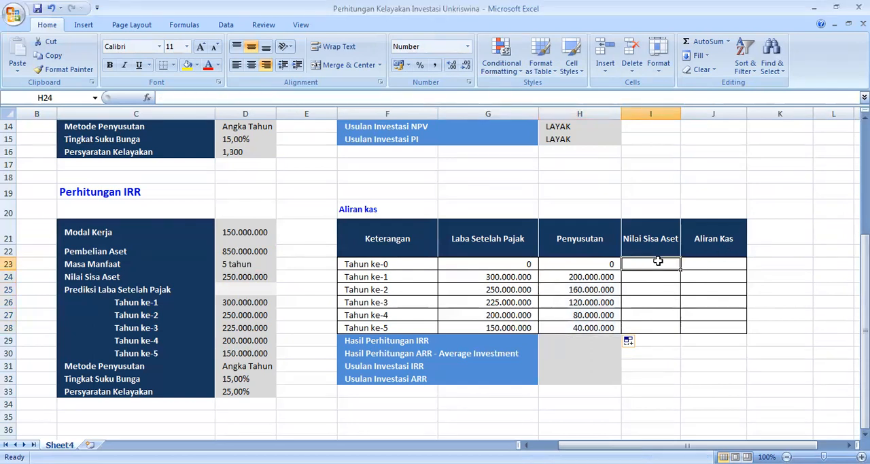
type("=0")
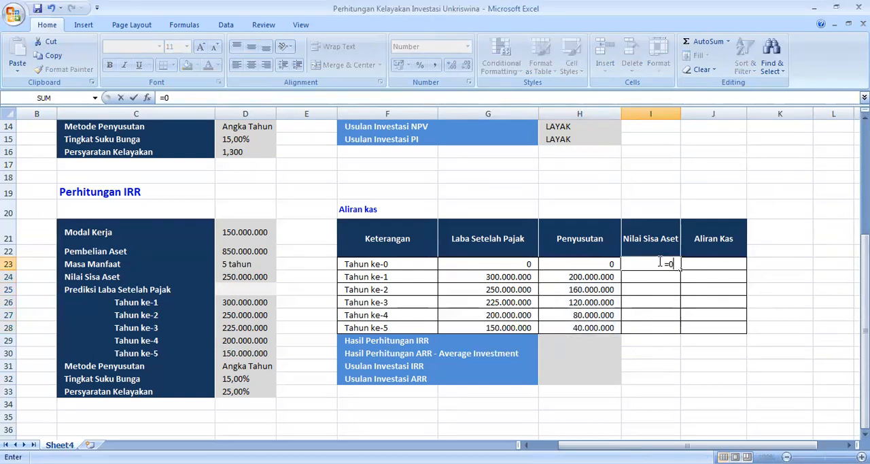
key("Return")
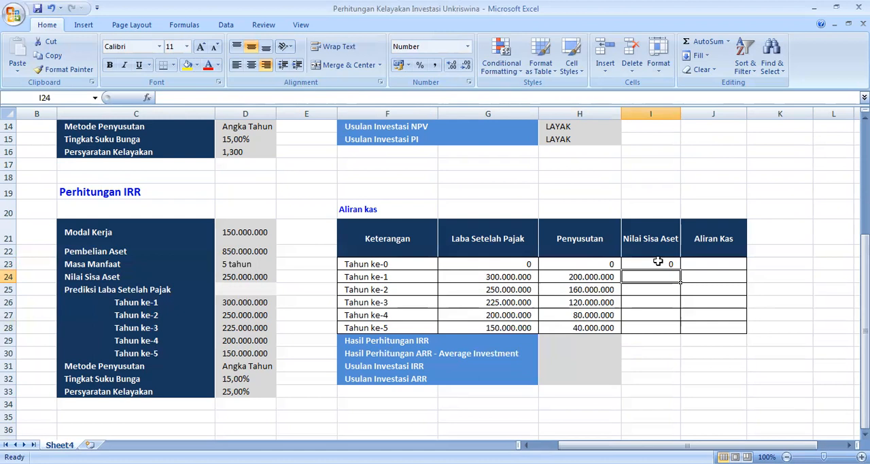
Step: Start the Tahun ke-1 Nilai Sisa Aset formula in I24 with a blank check on the year label, =IF(F24="";"";
type("=")
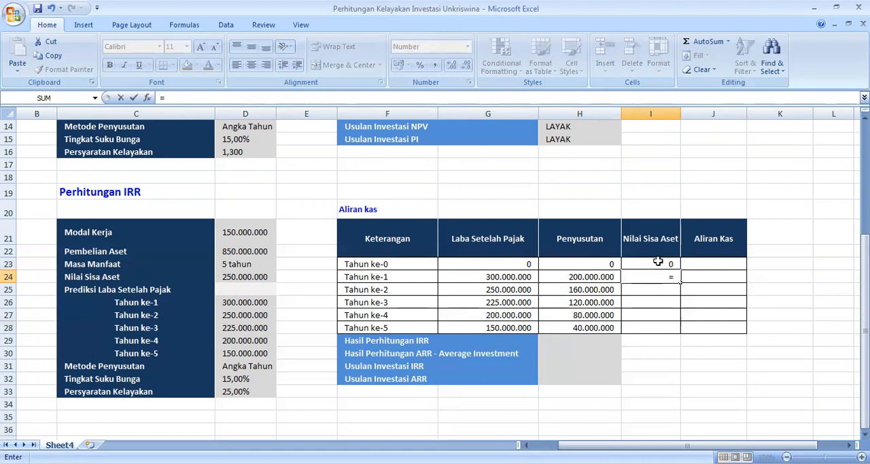
type("IF(")
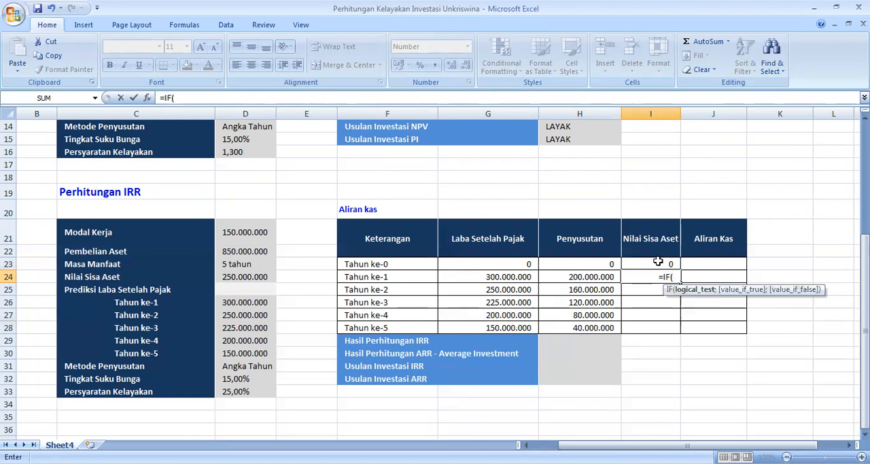
left_click(377, 276)
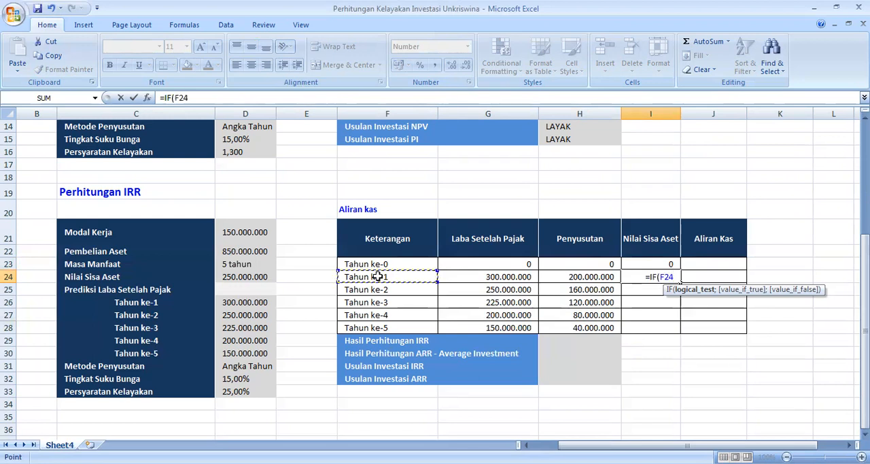
type("=")
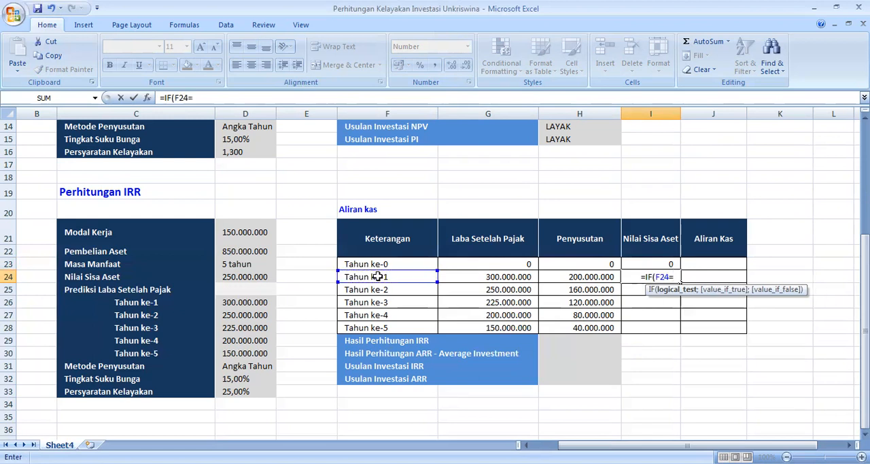
type("\"\"")
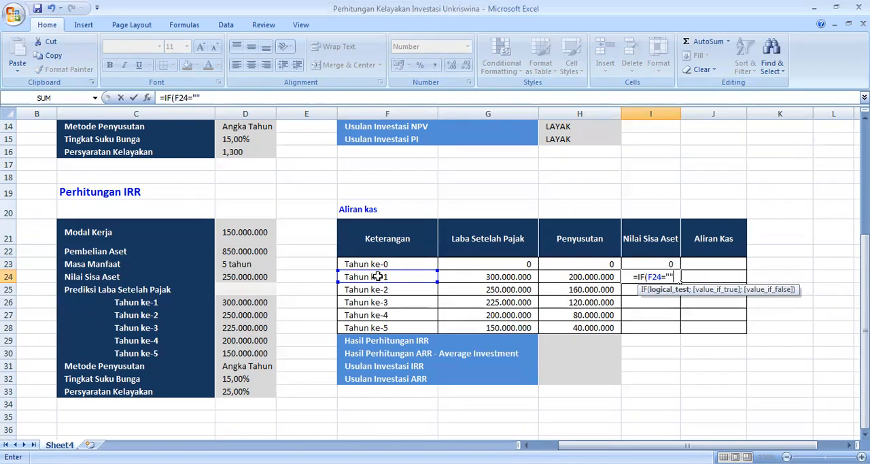
type(";")
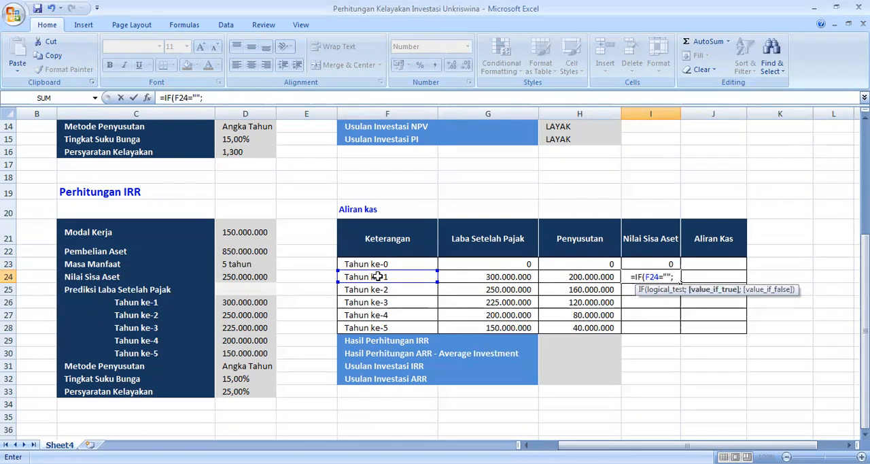
type("\"\"")
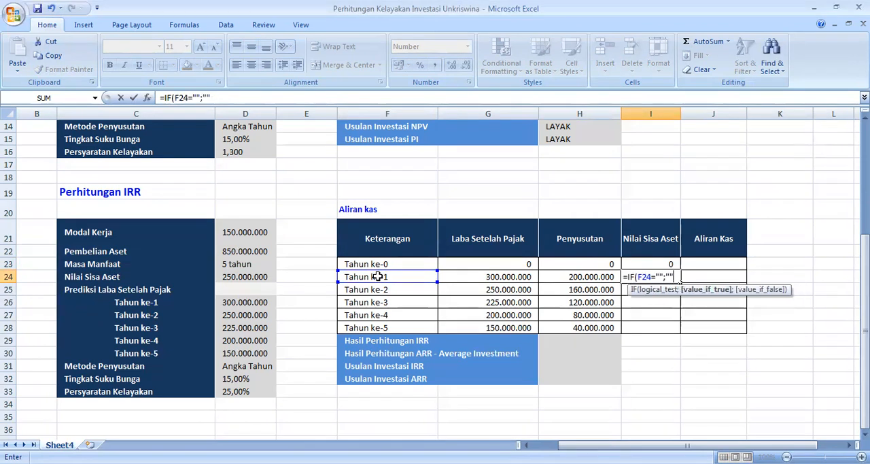
type(";")
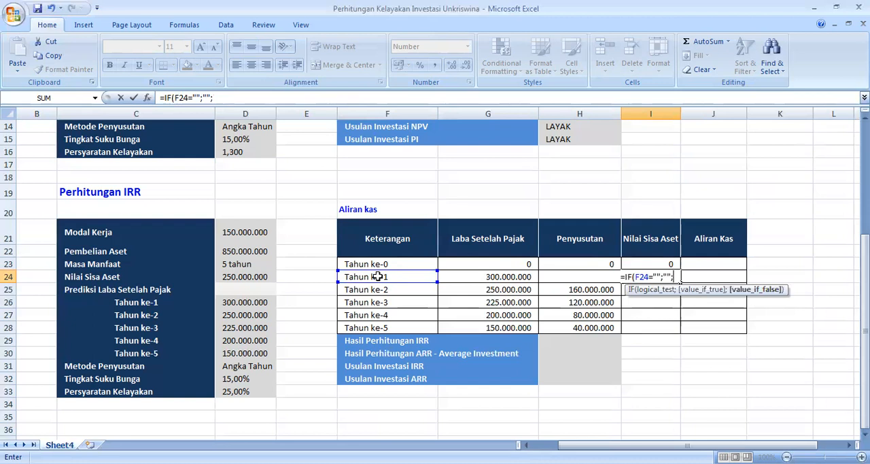
type("I")
type("IF")
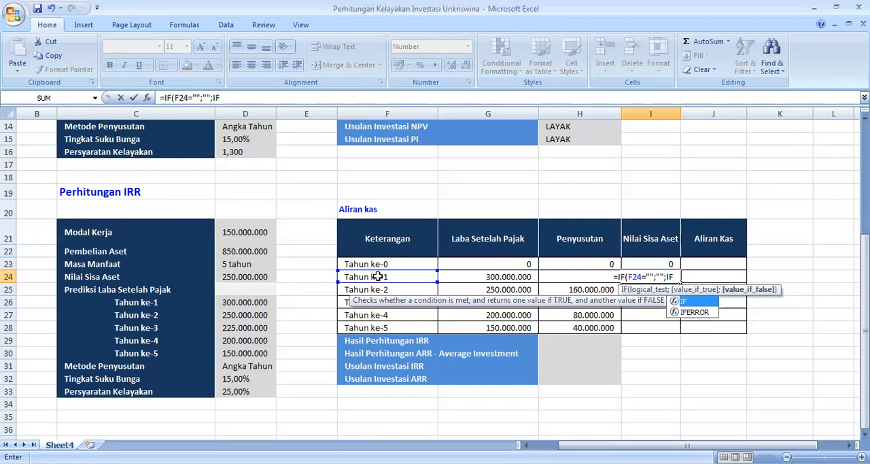
type("(")
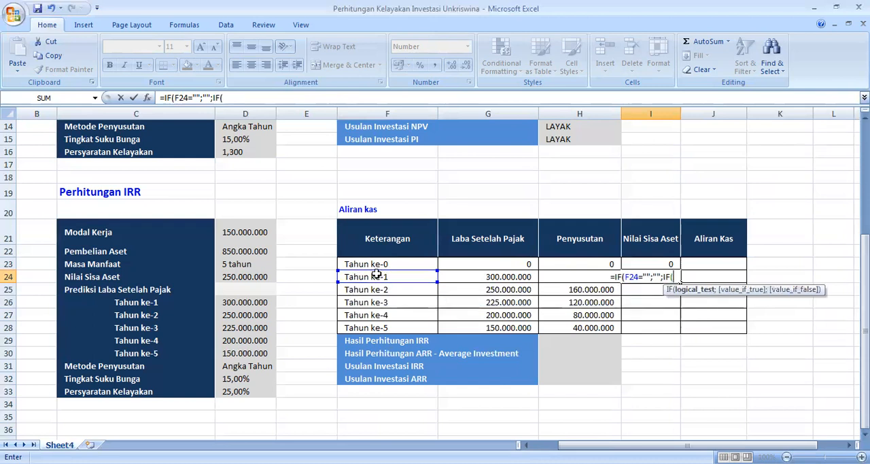
Step: Continue the I24 formula with a nested IF testing whether the year label is below Masa Manfaat, IF(F24<D23
left_click(376, 277)
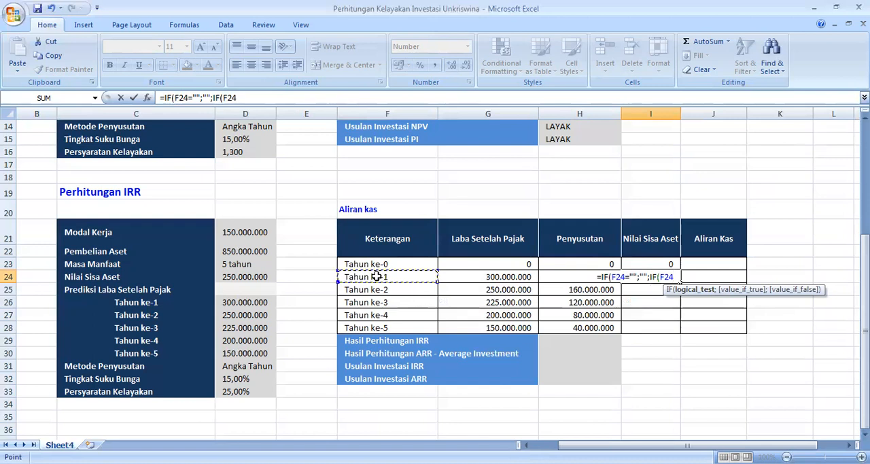
type("<")
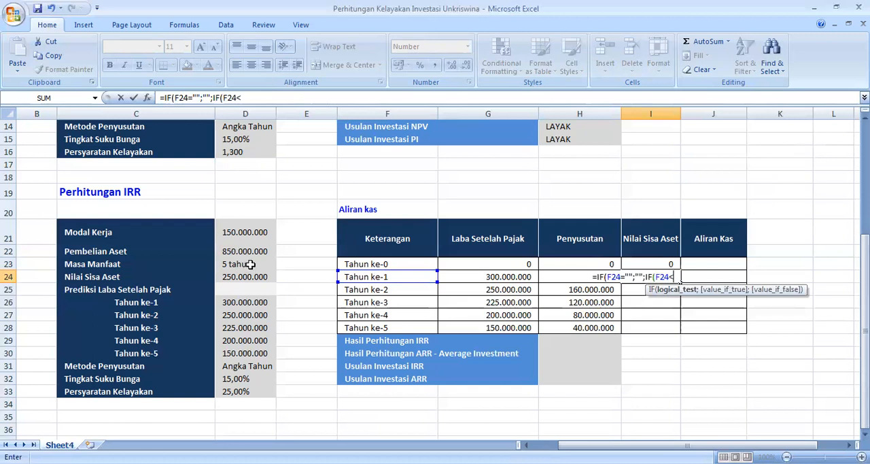
left_click(248, 265)
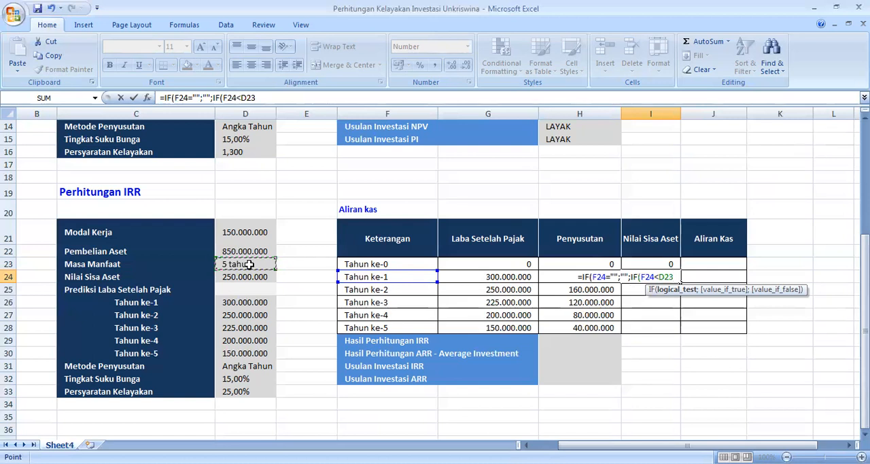
type(":D23")
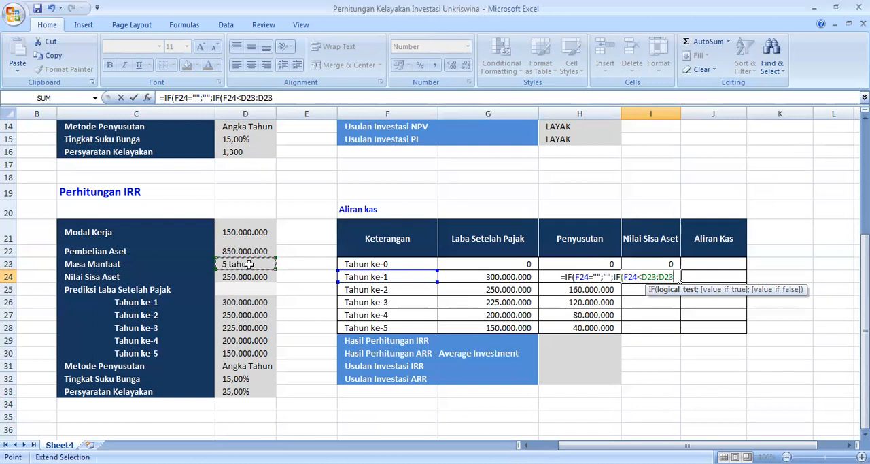
type("0")
key("BackSpace")
key("BackSpace")
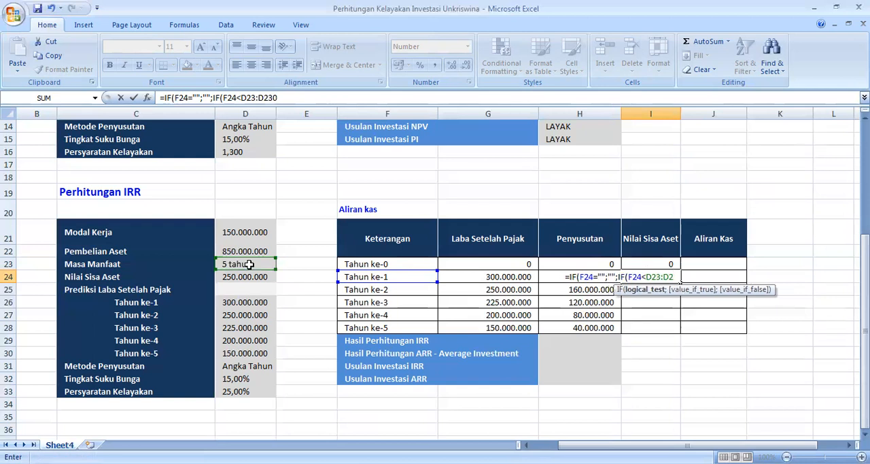
key("BackSpace")
key("BackSpace")
key("BackSpace")
Step: Complete the nested IF in I24 to return 0 when true and Nilai Sisa Aset D24 otherwise, closing both functions
type(";")
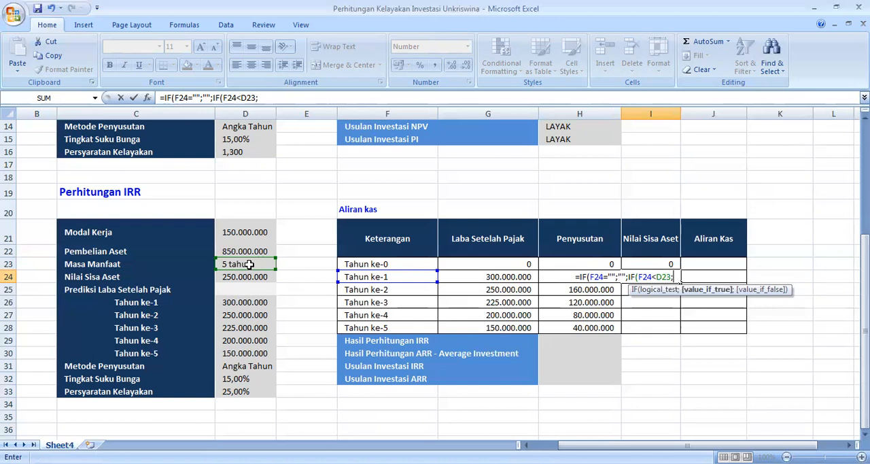
type("0;")
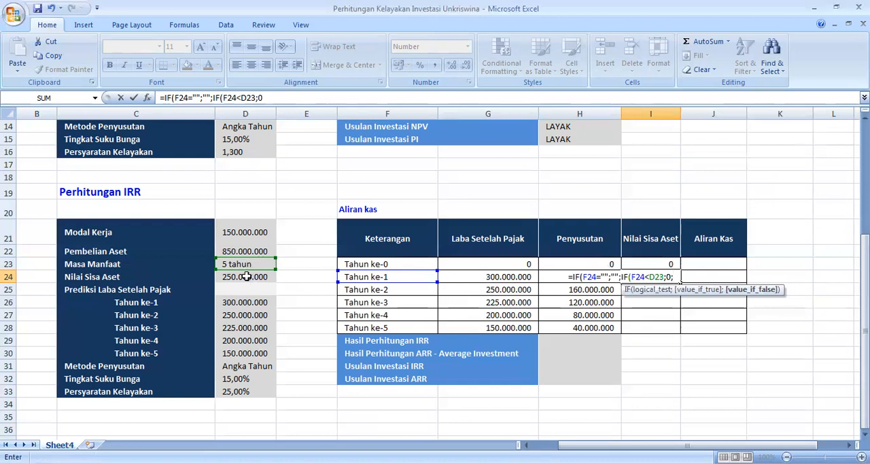
left_click(246, 277)
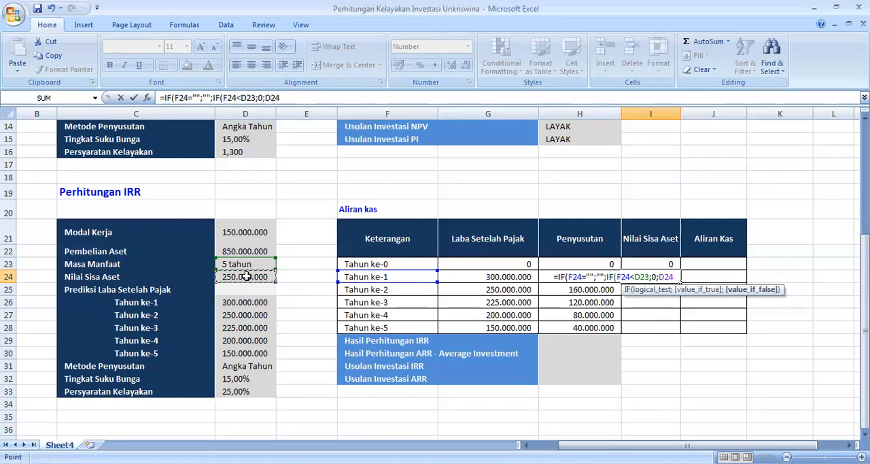
type(")")
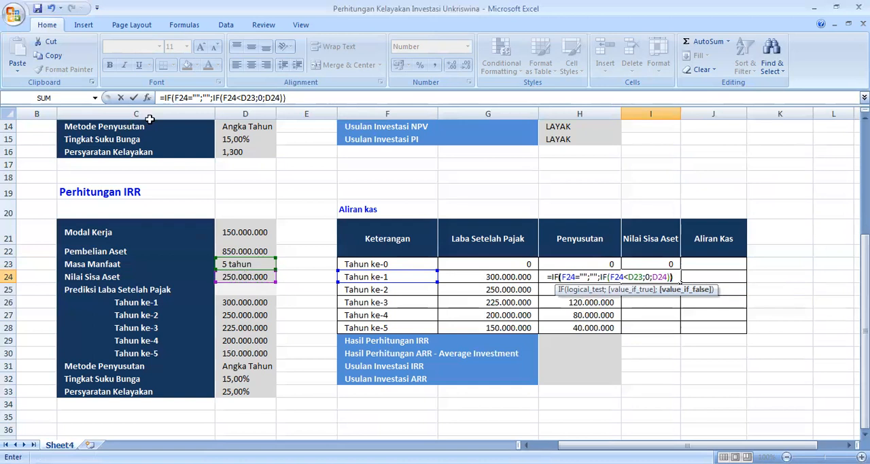
type(")")
Step: Lock the row references in the I24 formula as D$23 and D$24, and commit it
left_click(245, 98)
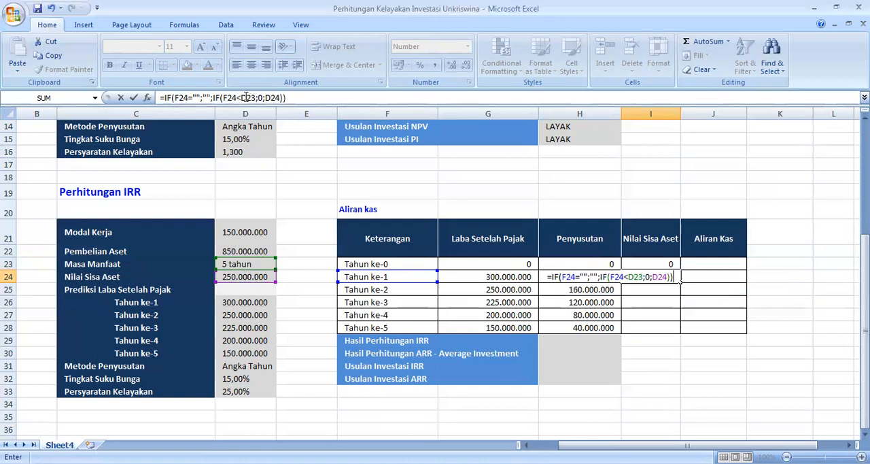
type("$")
key("Right")
key("Right")
key("Right")
key("Right")
type("$")
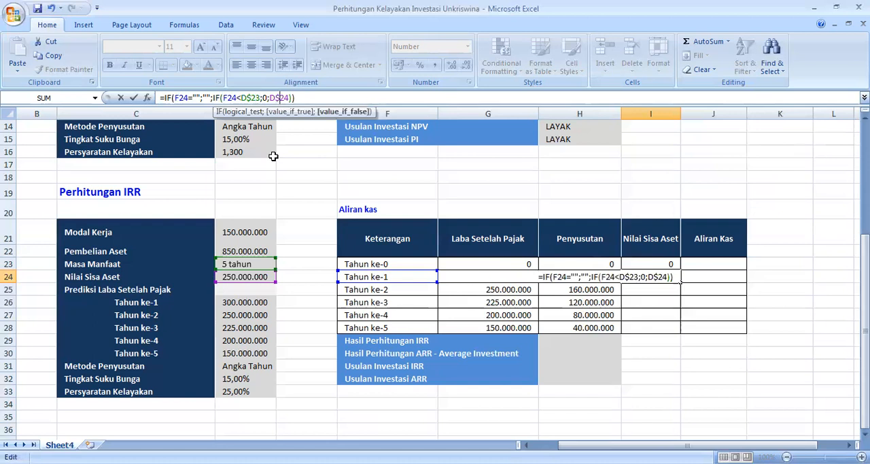
key("Return")
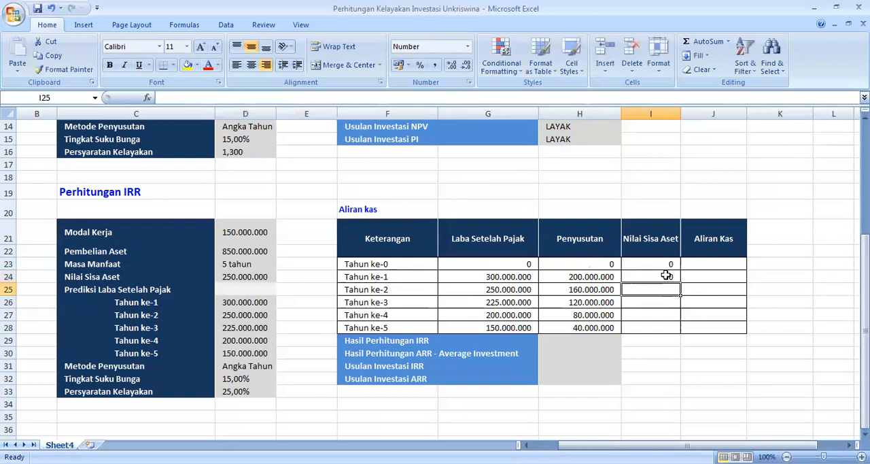
Step: Check the I24 Nilai Sisa Aset formula and fill it down through I28 to cover Tahun ke-1 to Tahun ke-5
left_click(667, 275)
double_click(666, 275)
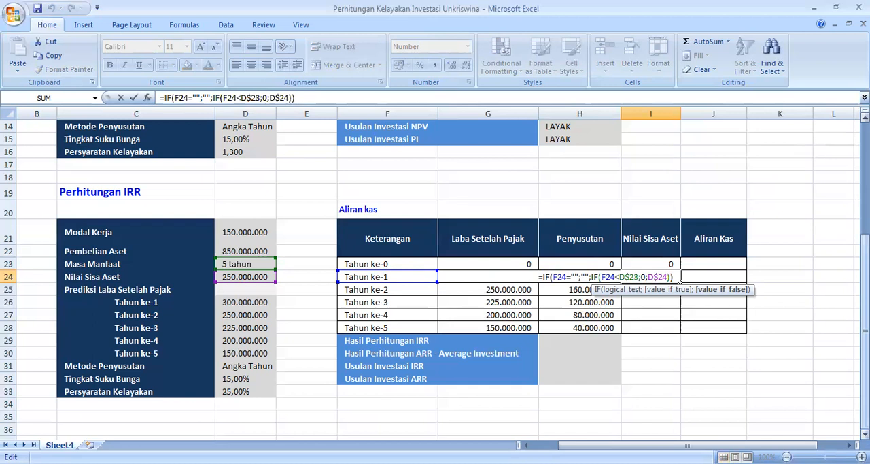
key("Return")
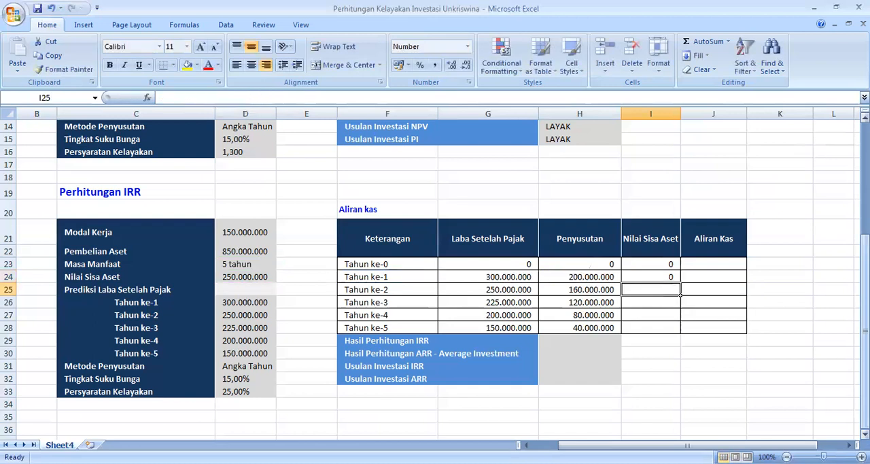
double_click(667, 275)
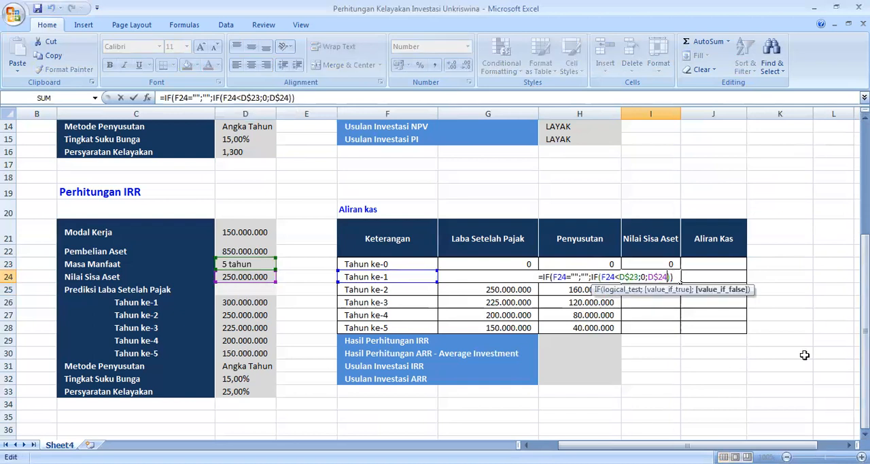
key("Return")
left_click(669, 275)
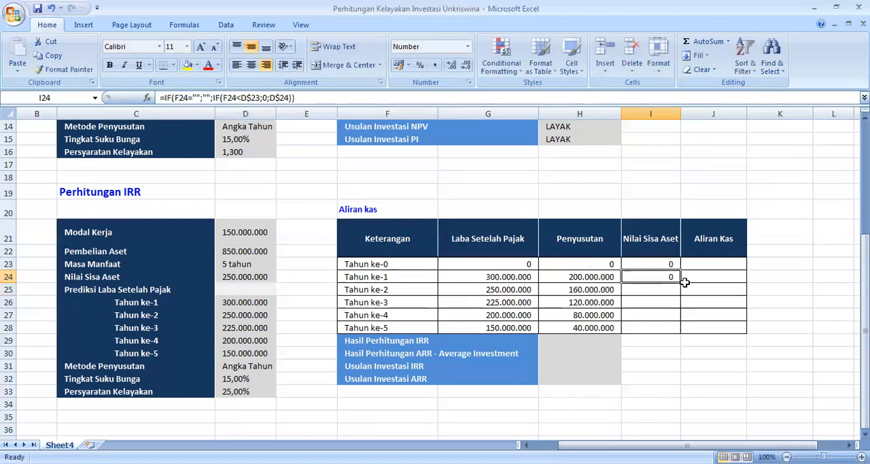
left_click_drag(681, 284, 680, 333)
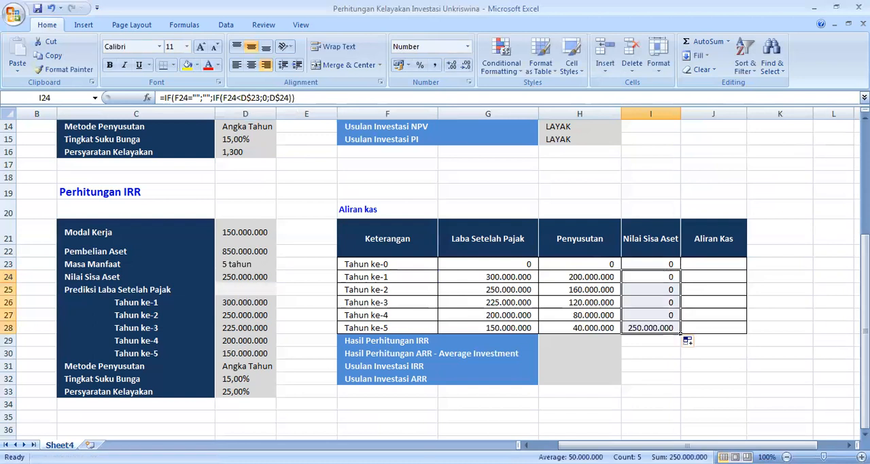
Step: Enter the Tahun ke-0 Aliran Kas in J23 as the negative sum of Modal Kerja and Pembelian Aset, =-SUM(D21:D22)
left_click(723, 263)
type("=-SUM(")
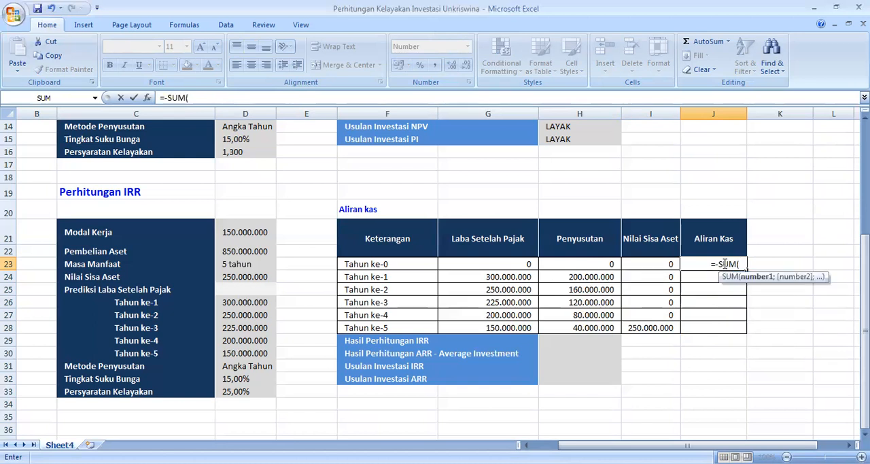
left_click(260, 232)
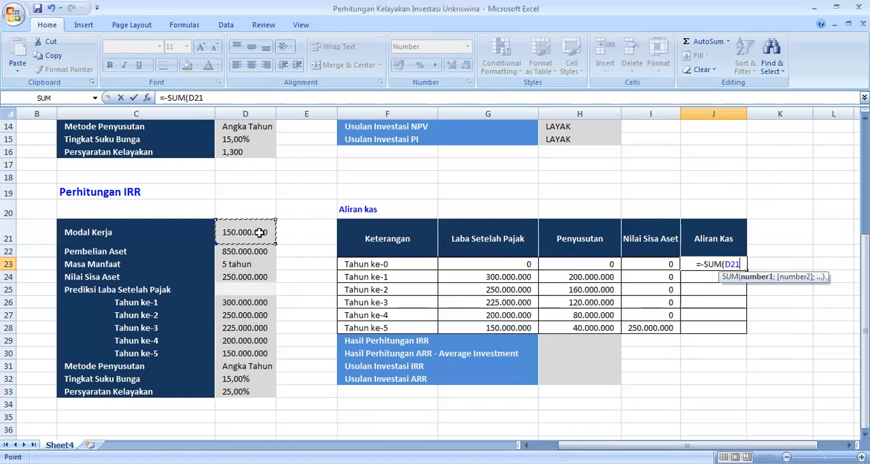
key("shift+Down")
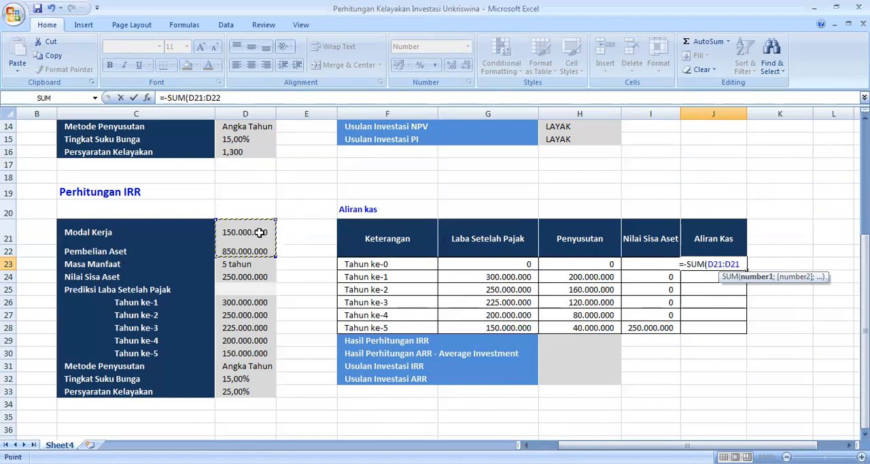
type(")")
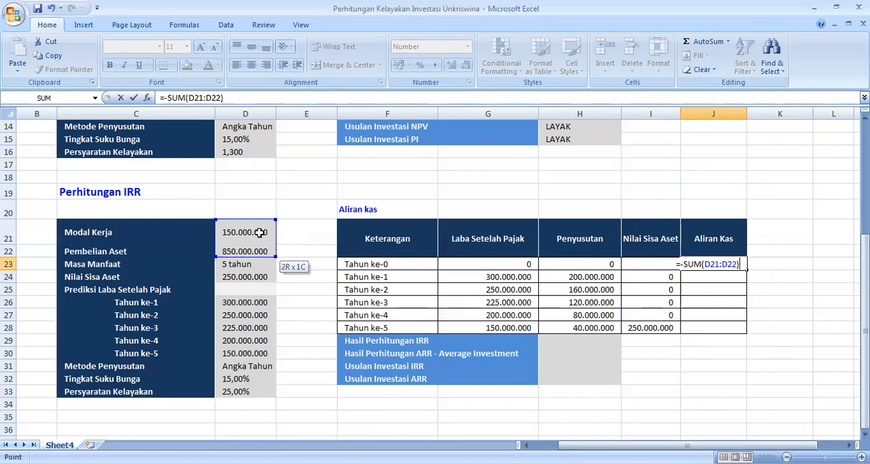
key("Return")
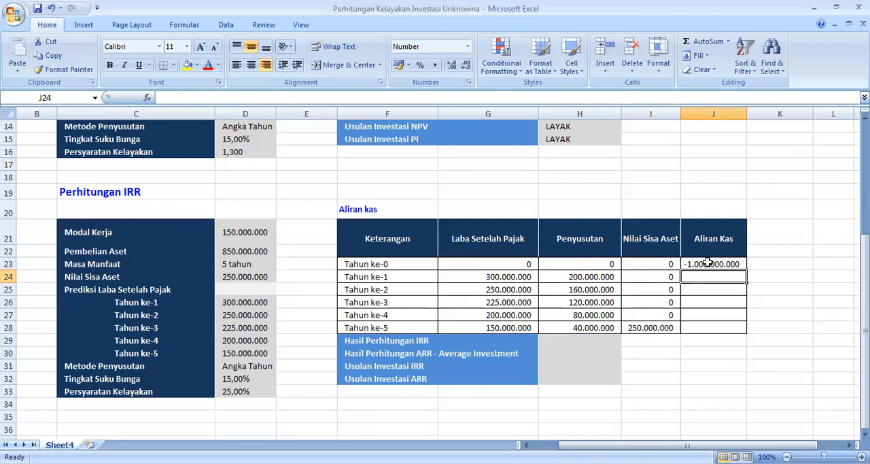
Step: Start the Tahun ke-1 Aliran Kas formula in J24 with a blank check on the year label, =IF(F24="";"";
type("=")
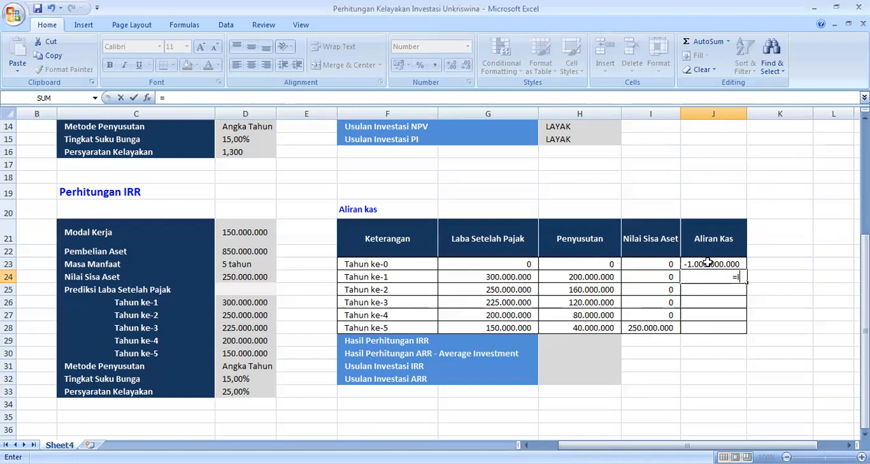
type("IF(")
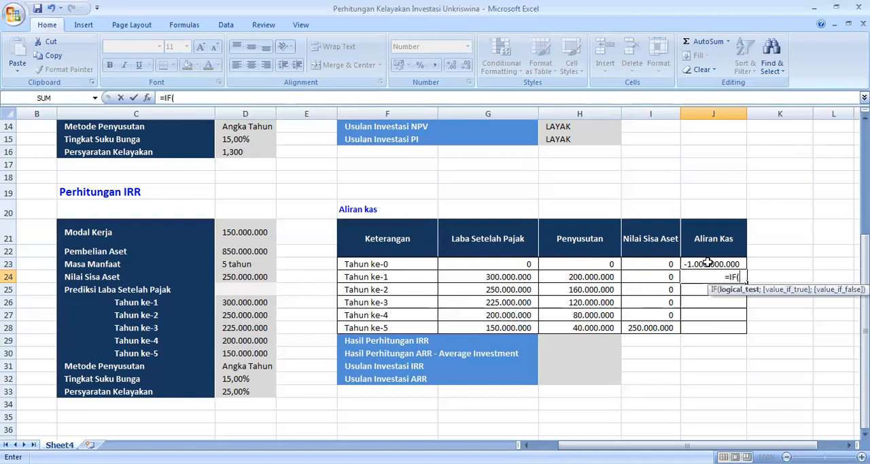
left_click(393, 276)
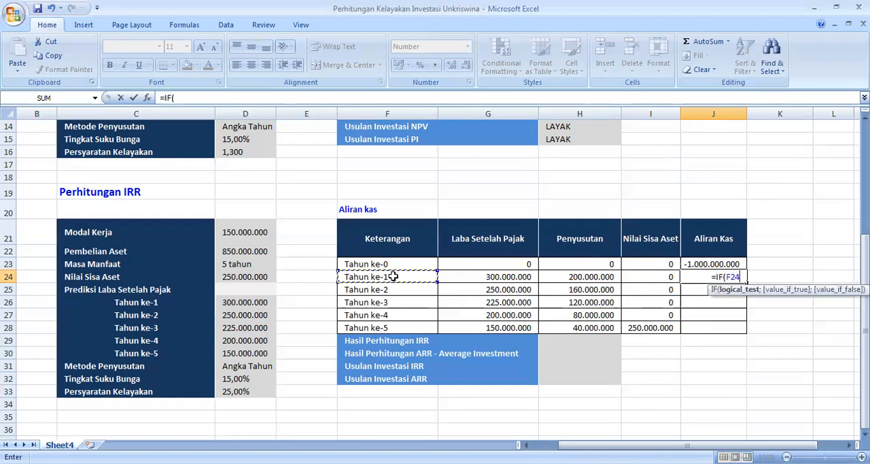
type("=\"\"")
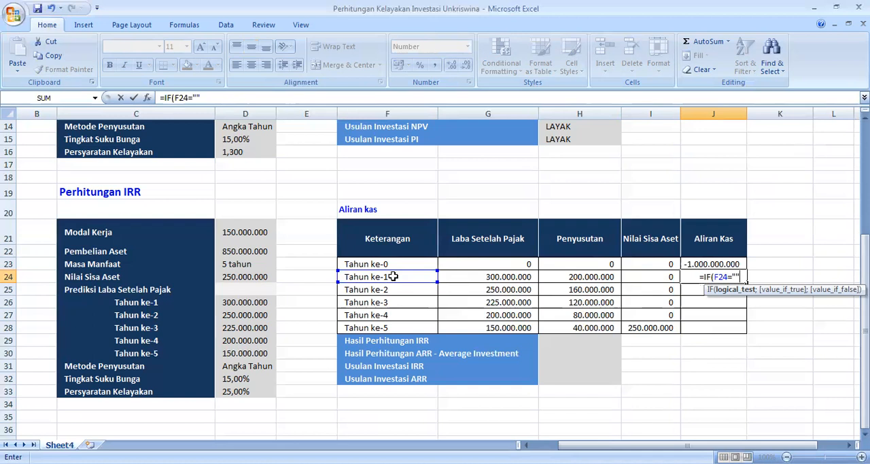
type(";")
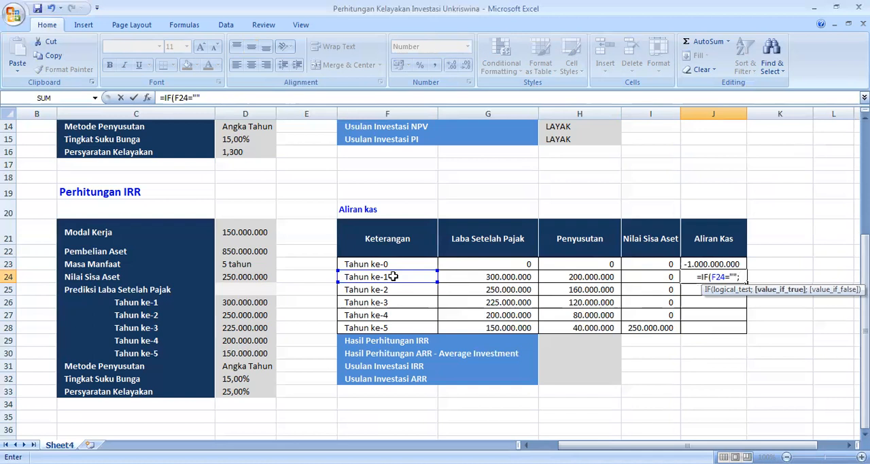
type("\"\"")
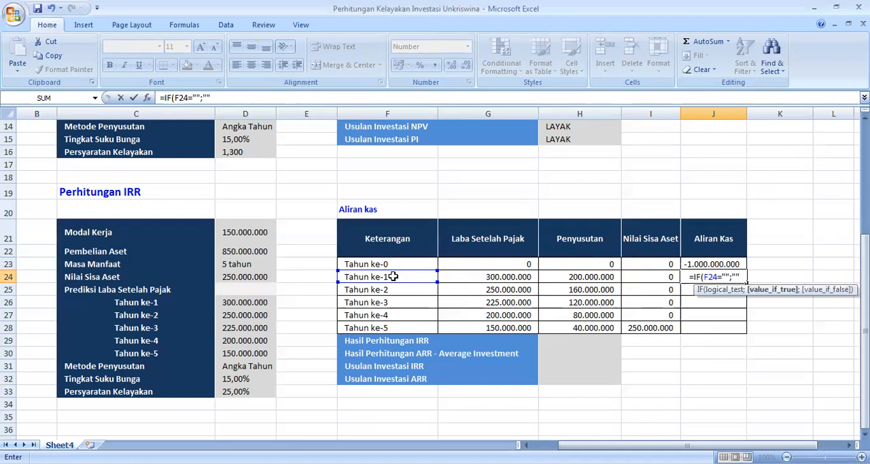
type(";")
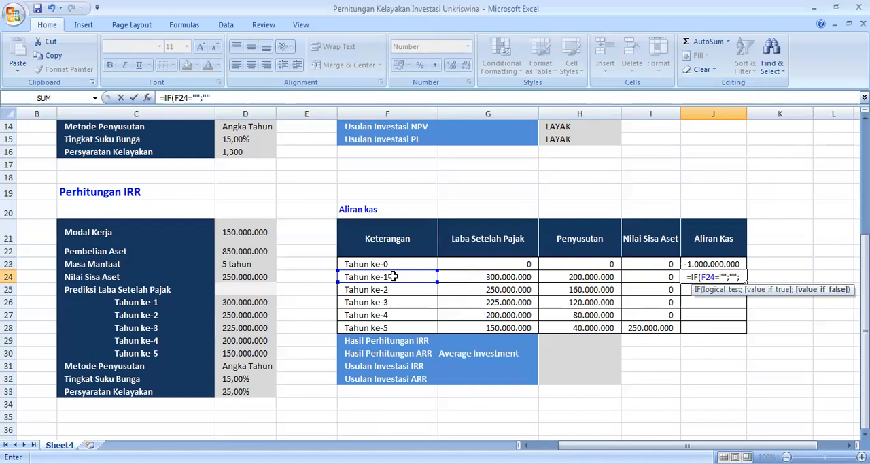
type("SUM(")
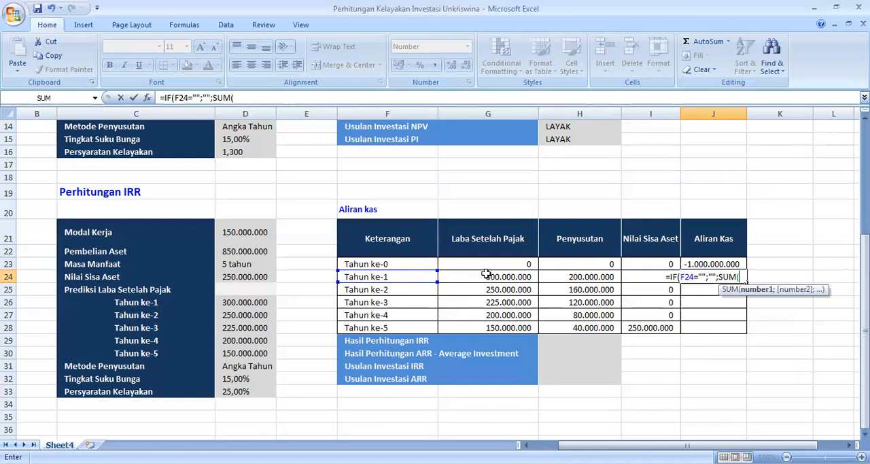
Step: Complete the J24 formula with SUM(G24:I24) as the false result, commit it and fill it down through J28
left_click_drag(486, 274, 650, 277)
type("))")
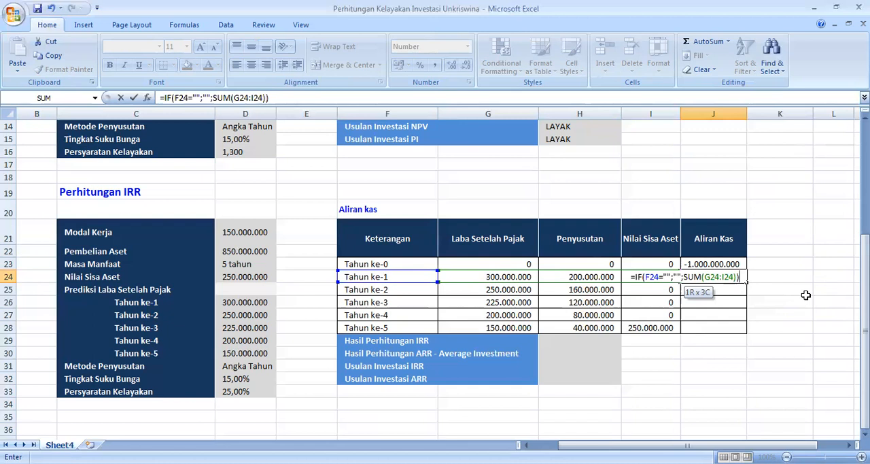
key("Return")
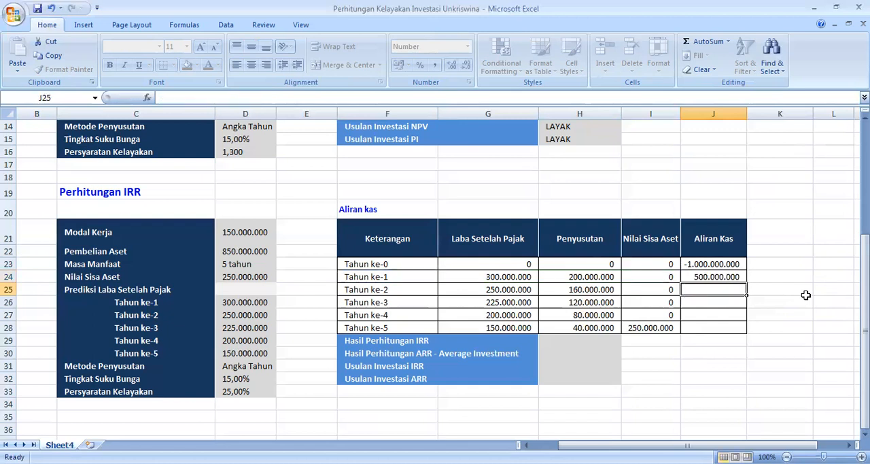
left_click(739, 280)
left_click_drag(747, 283, 748, 332)
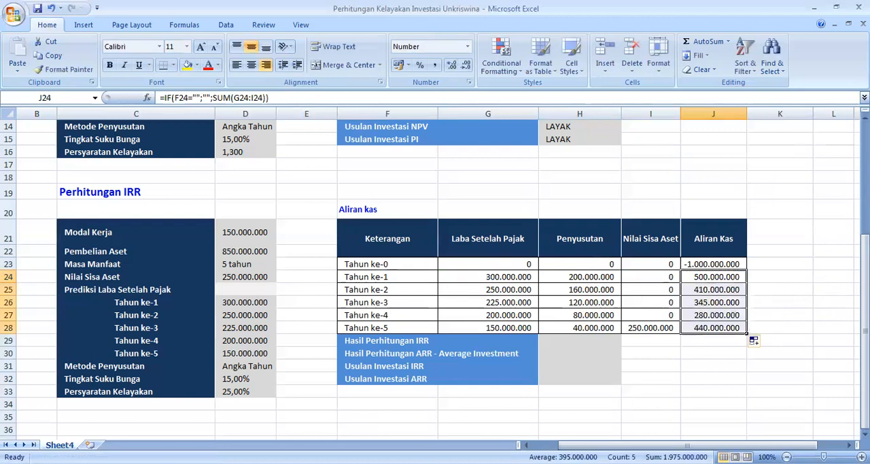
Step: Enter the Hasil Perhitungan IRR formula in H29 from the Aliran Kas range and the Masa Manfaat cell, =IRR(J23:J28;D23)
mouse_move(865, 330)
left_mouse_down()
mouse_move(866, 238)
mouse_move(865, 318)
left_mouse_up()
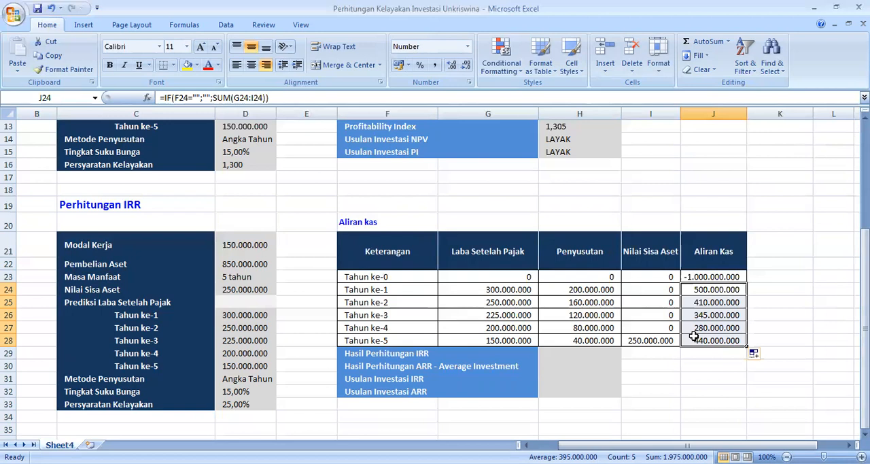
left_click(583, 352)
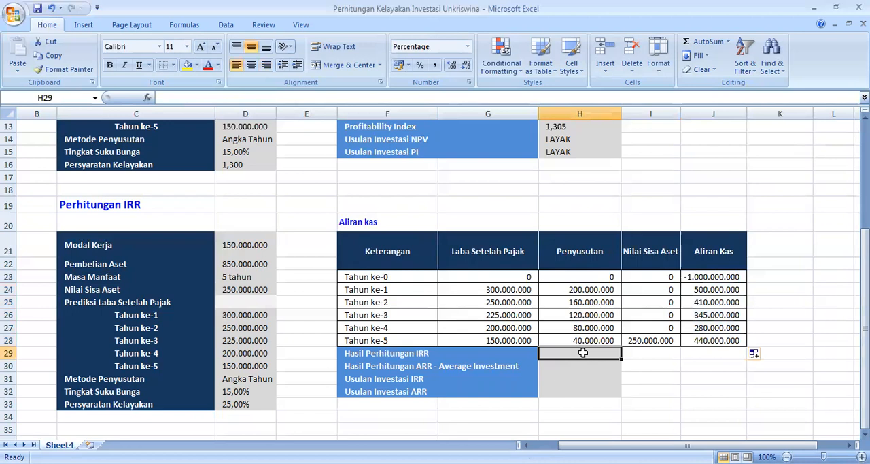
type("=")
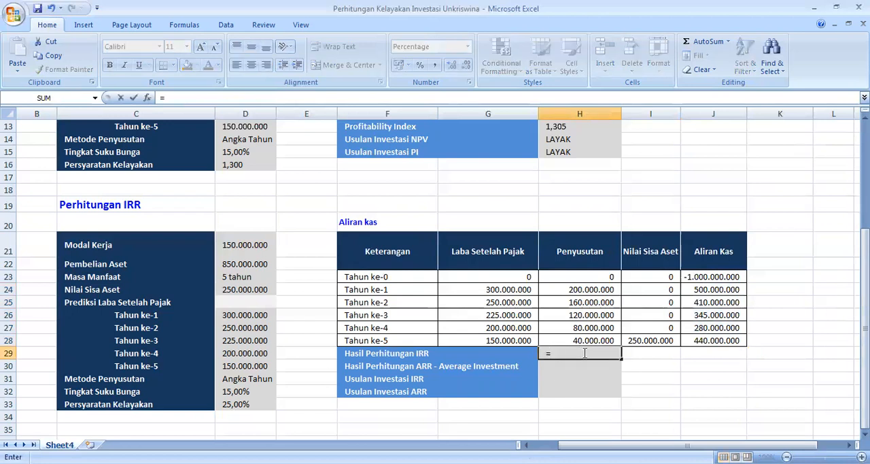
type("IRR")
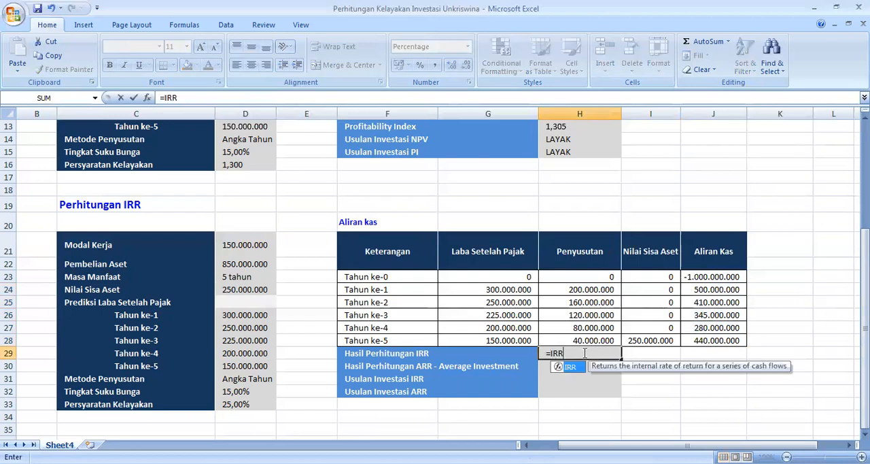
type("(")
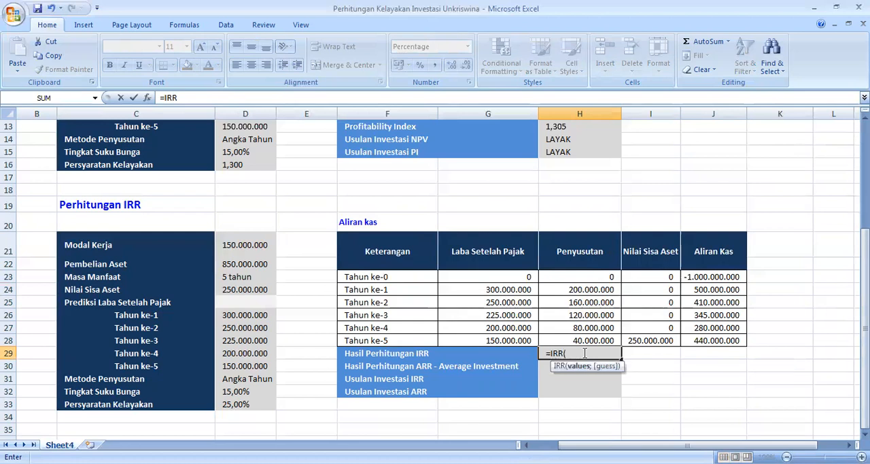
left_click(729, 277)
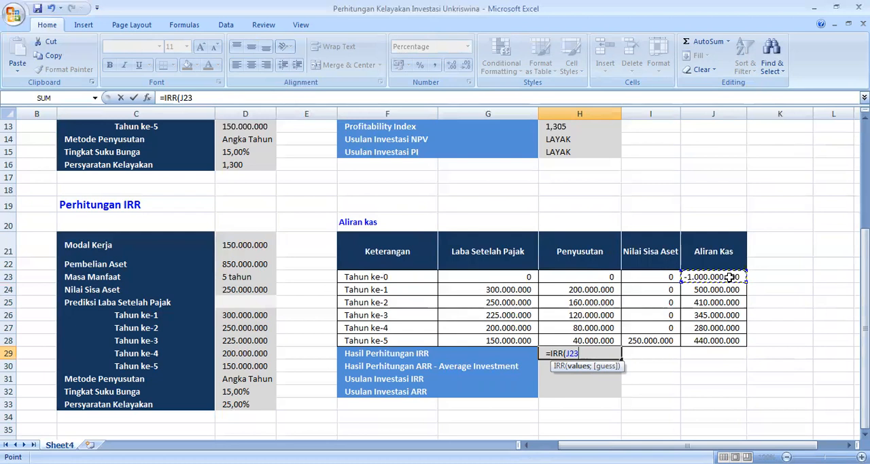
left_click_drag(730, 277, 730, 339)
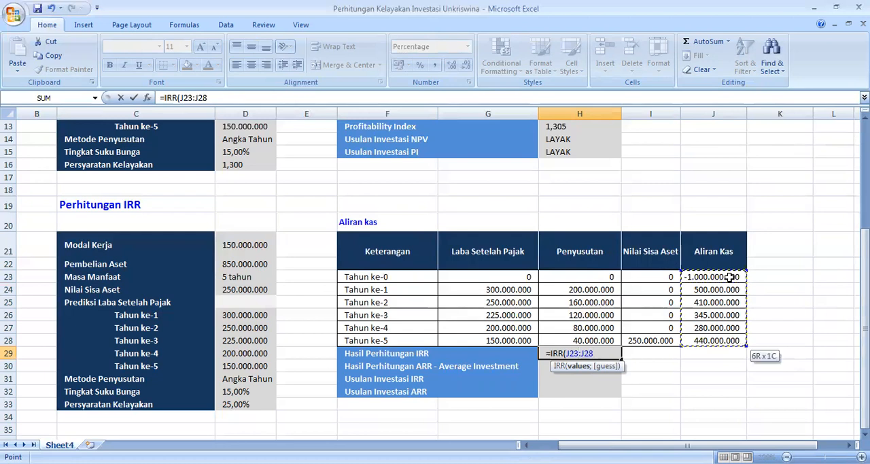
type(";")
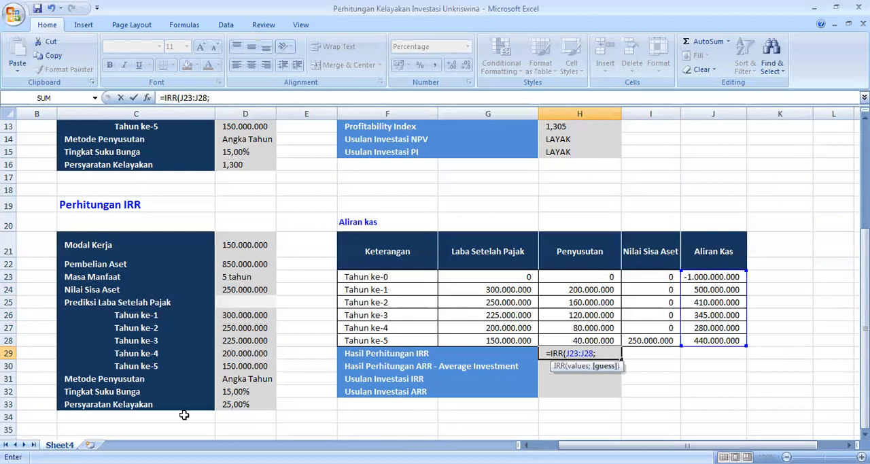
left_click(235, 275)
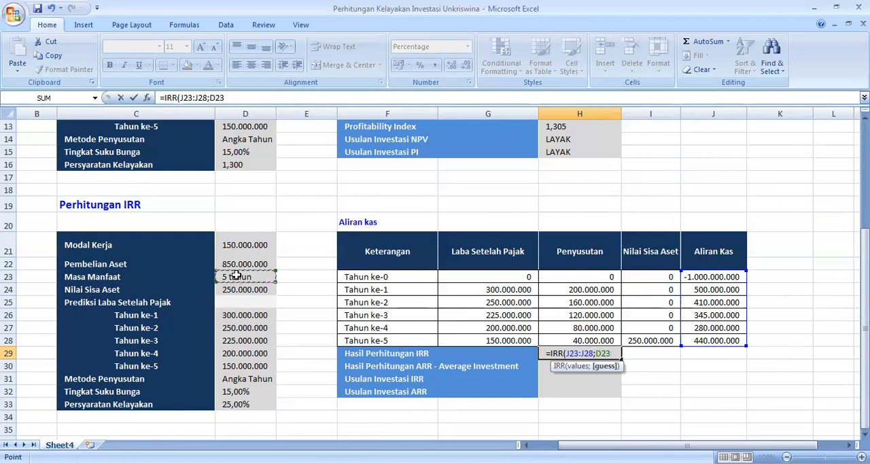
type(")")
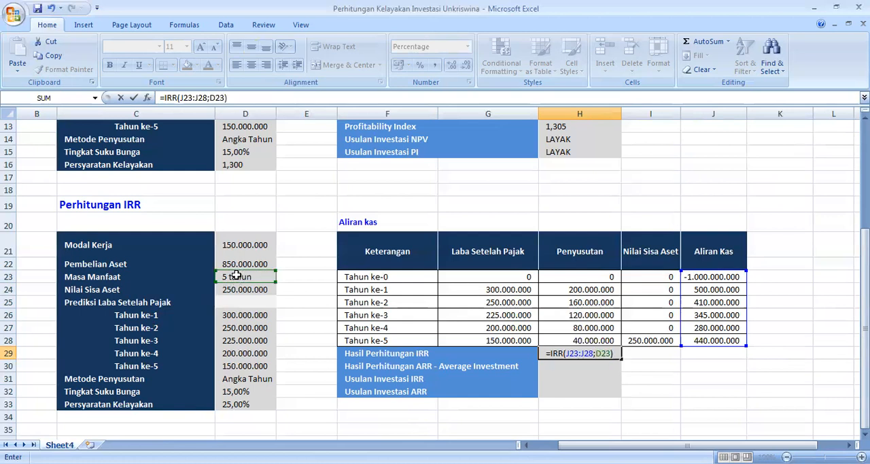
key("Return")
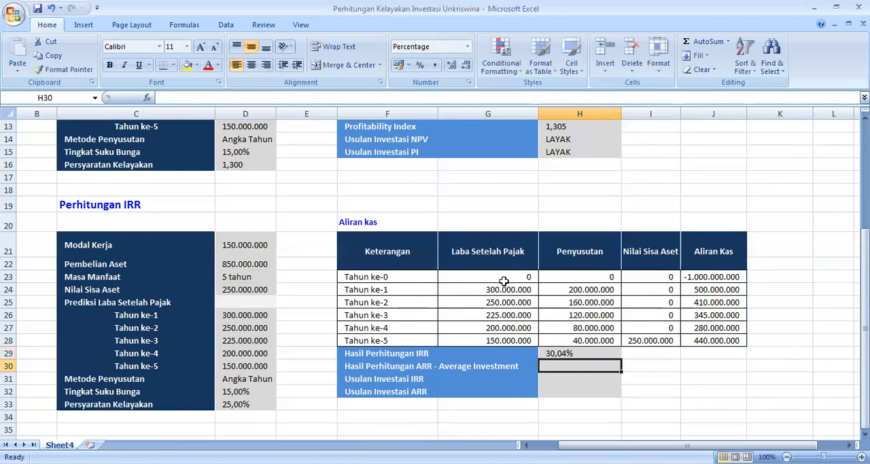
Step: Open the Hasil Perhitungan IRR formula in H29 to check its cell references
left_click(568, 353)
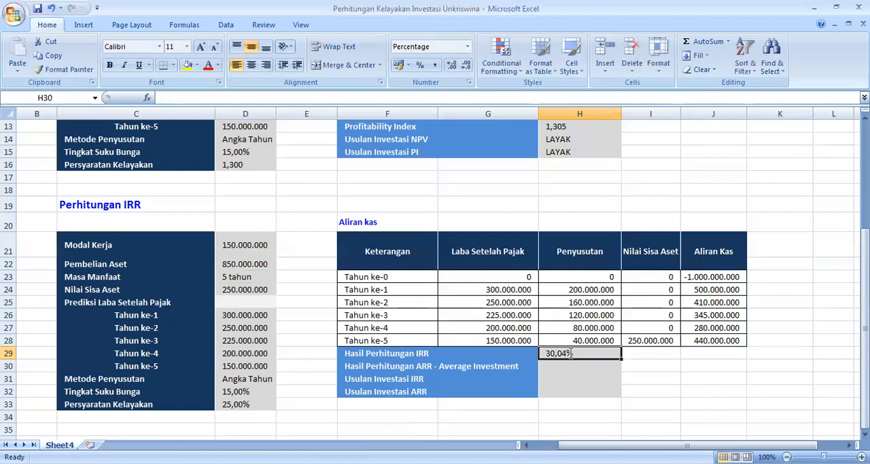
double_click(569, 353)
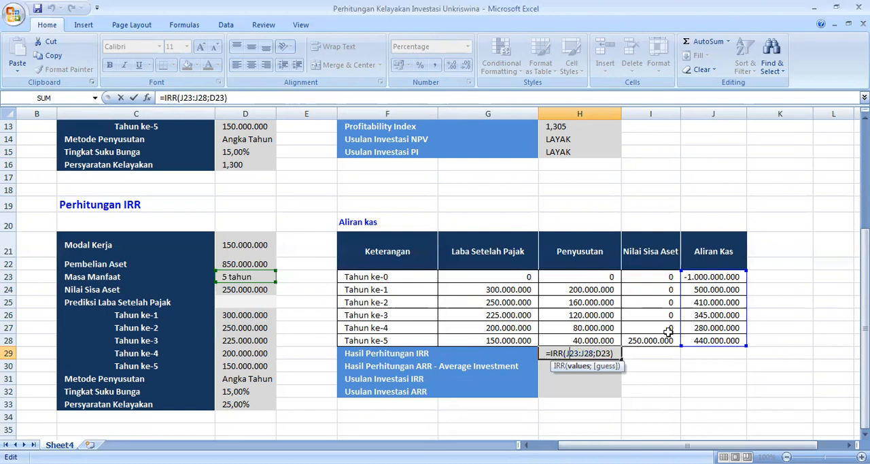
Step: Close the IRR formula and start the Hasil Perhitungan ARR formula in H30 with the average of Laba Setelah Pajak, =AVERAGE(G24:G28)
key("Return")
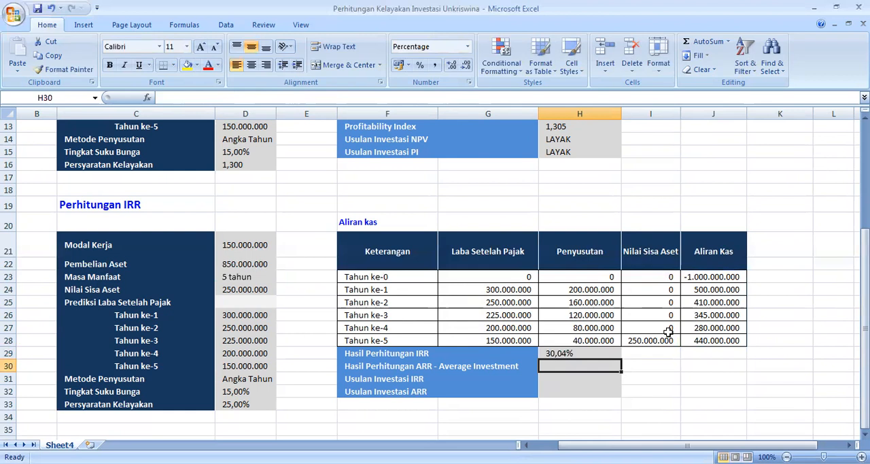
type("=")
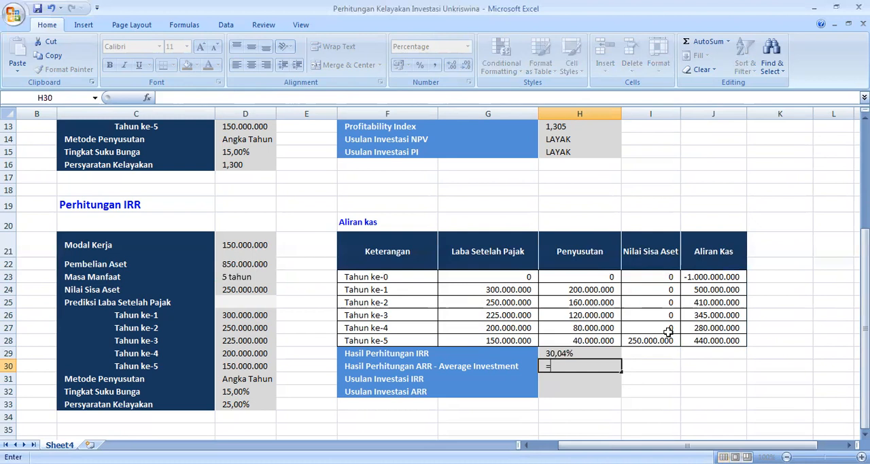
type("AVERAGE")
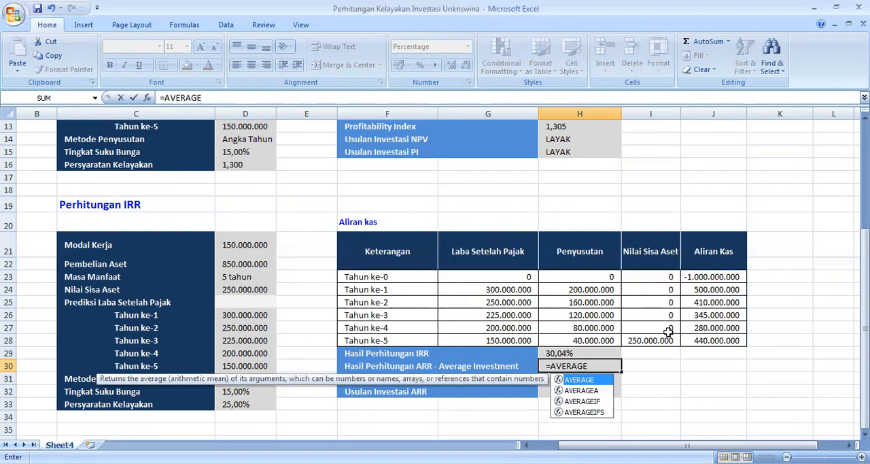
type("(")
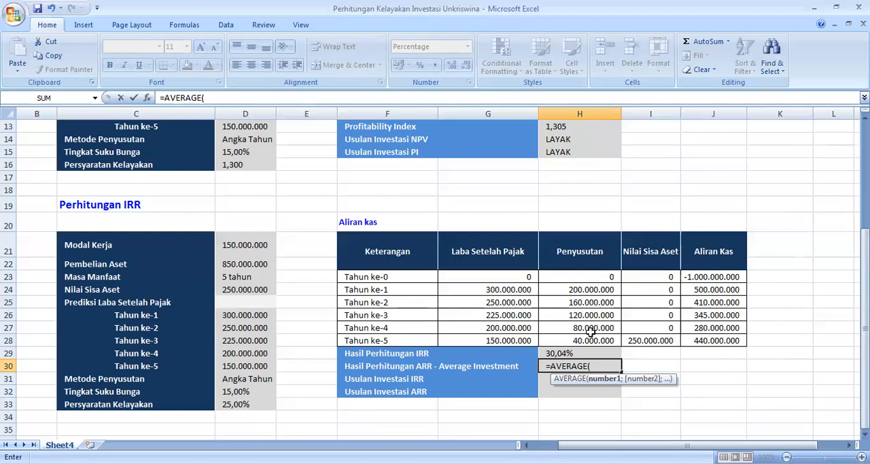
left_click(504, 289)
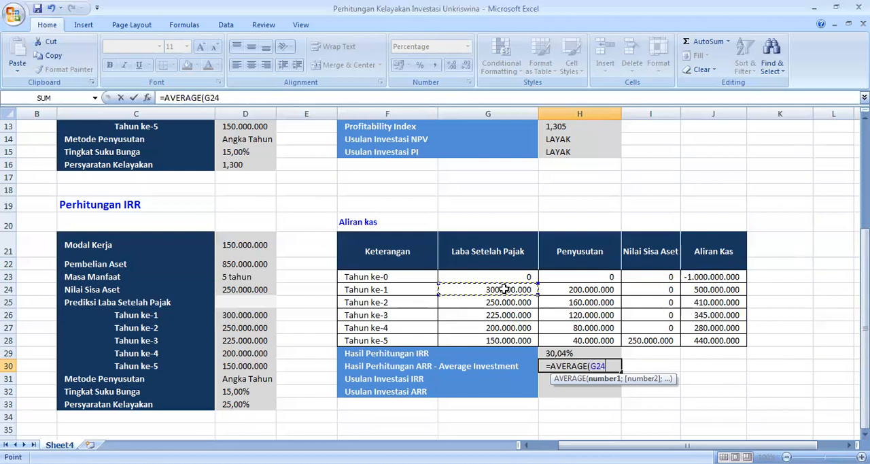
left_click_drag(505, 288, 504, 303)
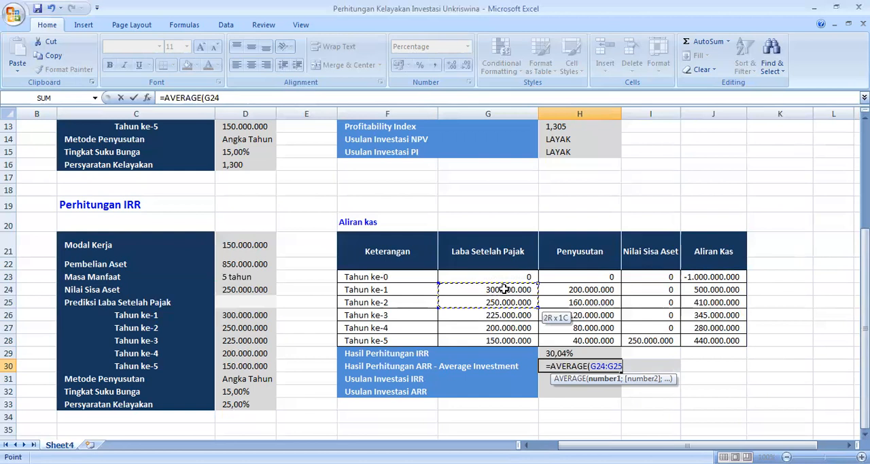
key("shift+Down")
key("shift+Down")
key("shift+Down")
type(")")
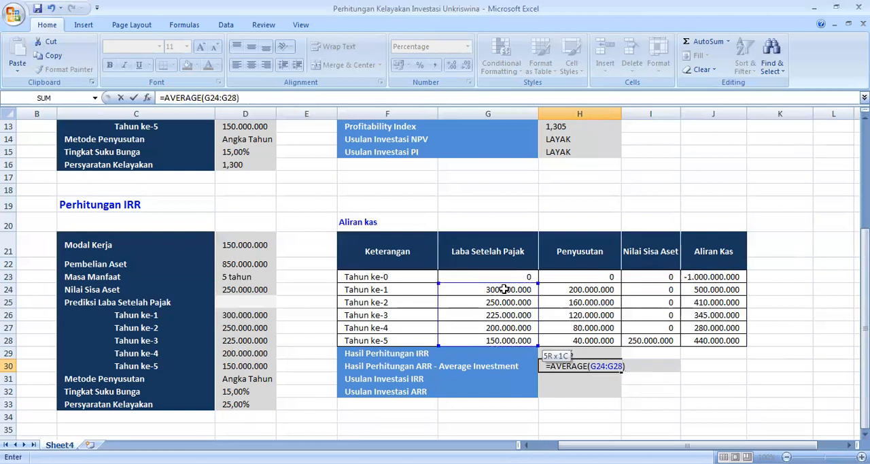
type("/SUM")
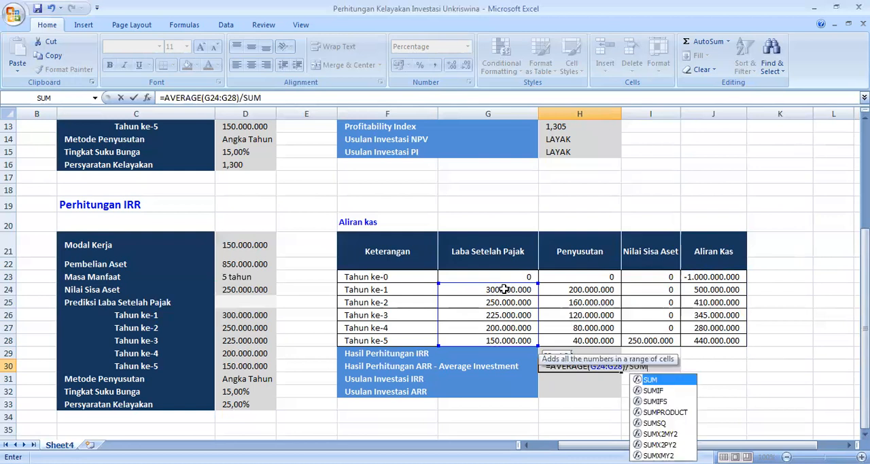
type("(")
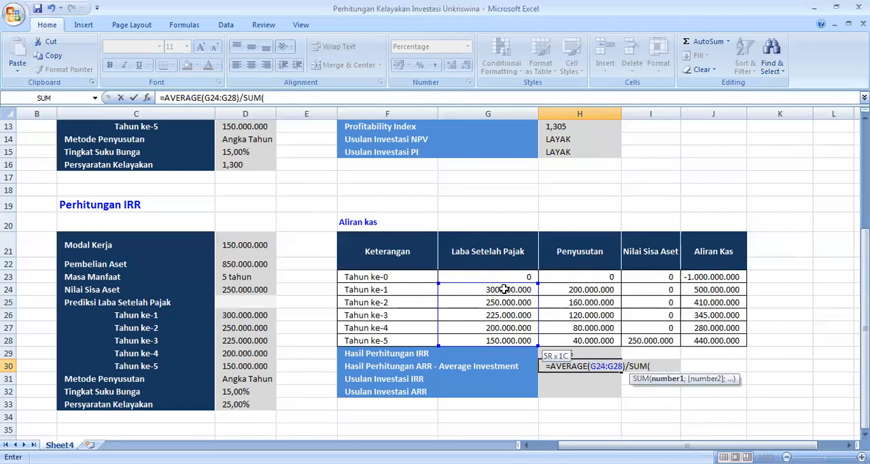
Step: Complete the H30 formula by dividing by the Modal Kerja and Pembelian Aset sum and by 2, /SUM(D21:D22)/2, and commit it
left_click(250, 244)
key("shift+Down")
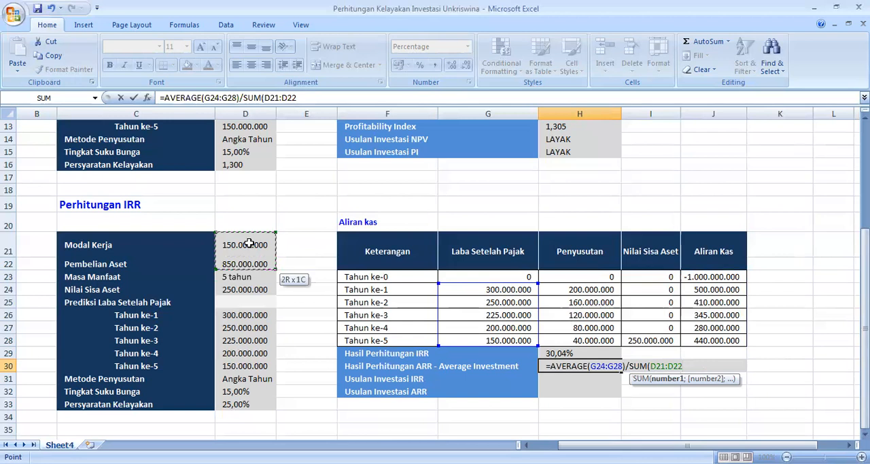
type(")/2)")
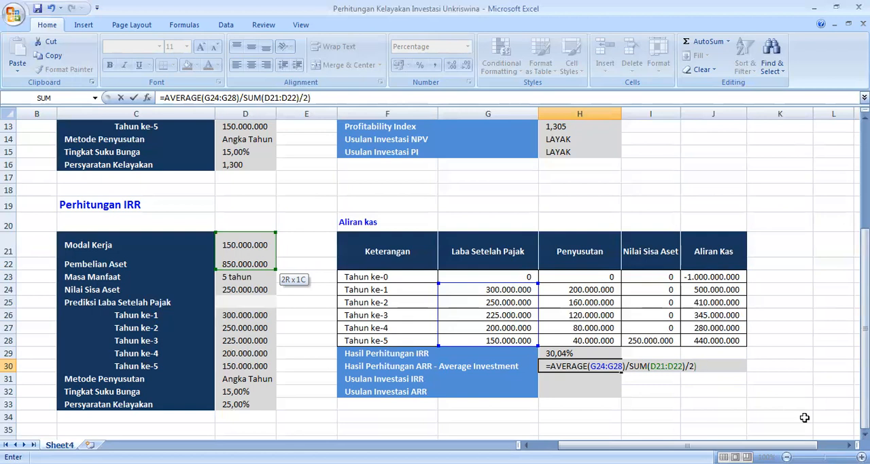
key("Return")
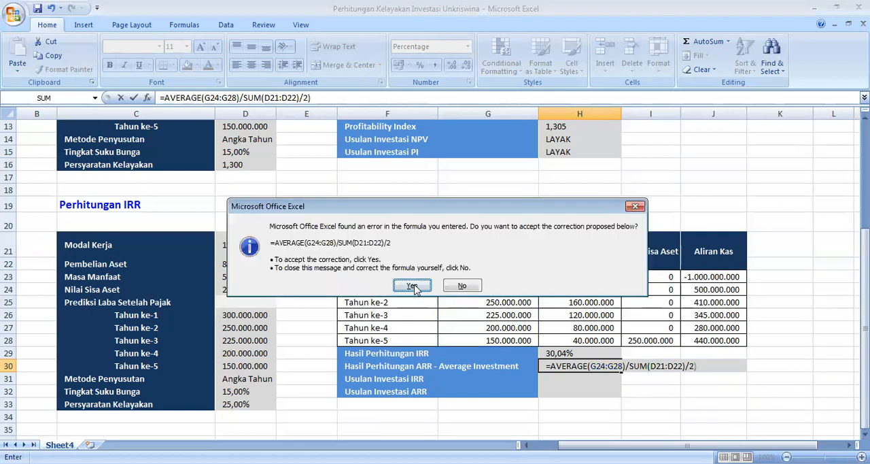
left_click(413, 287)
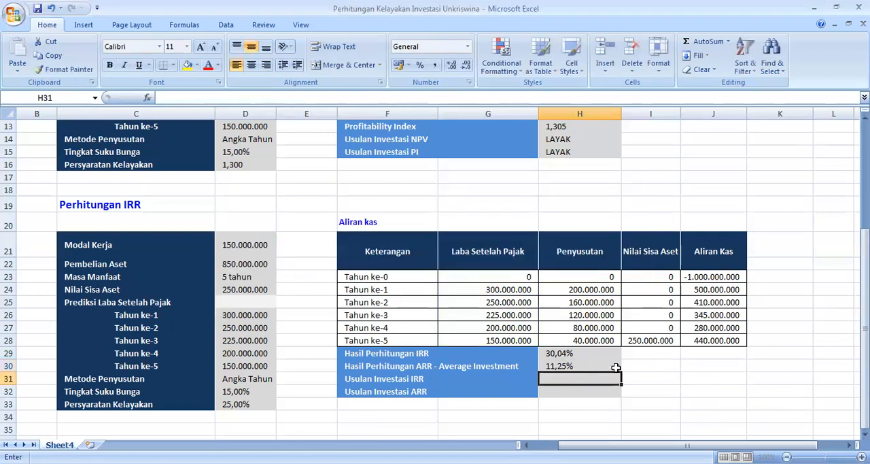
Step: Open the Hasil Perhitungan ARR formula in H30 to check its cell references, leaving it as entered
left_click(575, 366)
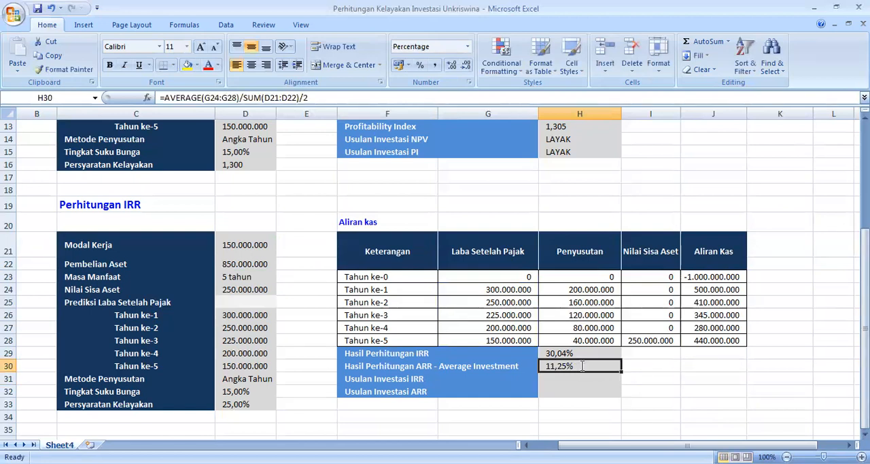
double_click(582, 366)
double_click(585, 367)
double_click(585, 367)
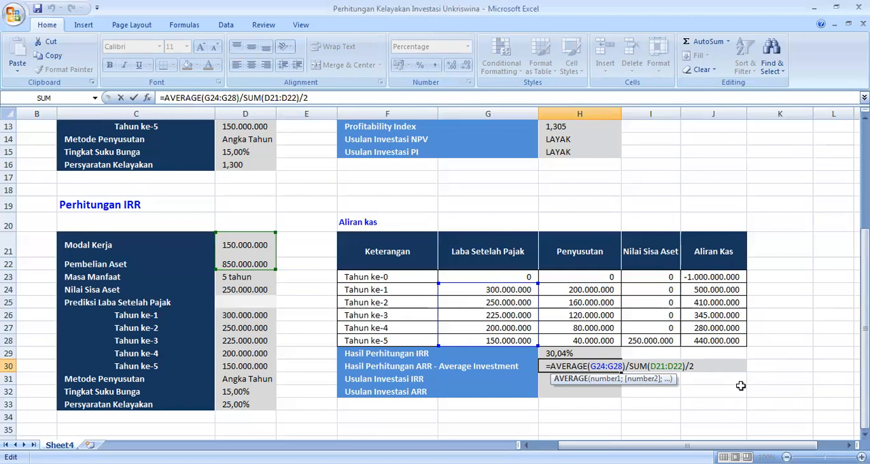
key("Return")
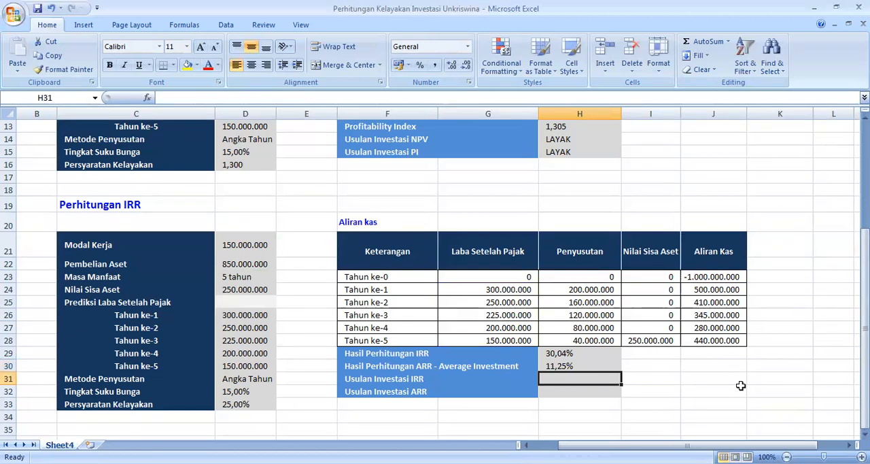
Step: Start the Usulan Investasi IRR formula in H31 by testing the IRR result against Persyaratan Kelayakan, =IF(H29>=D33
type("=")
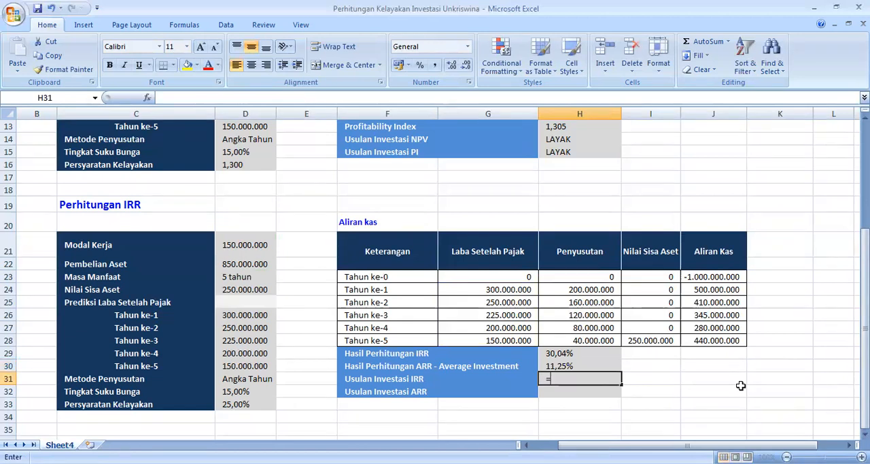
type("IF")
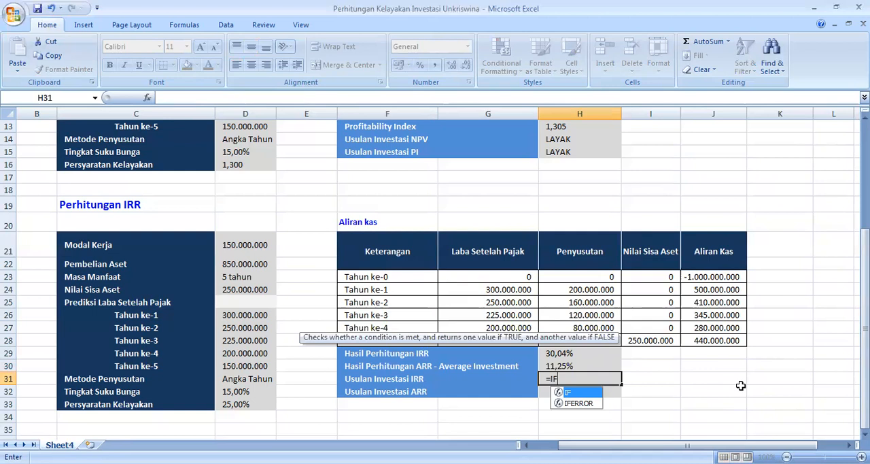
type("(")
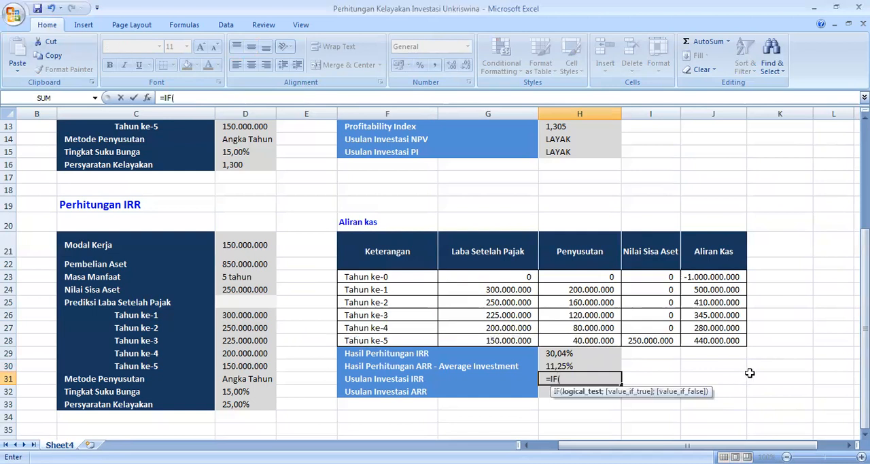
left_click(574, 351)
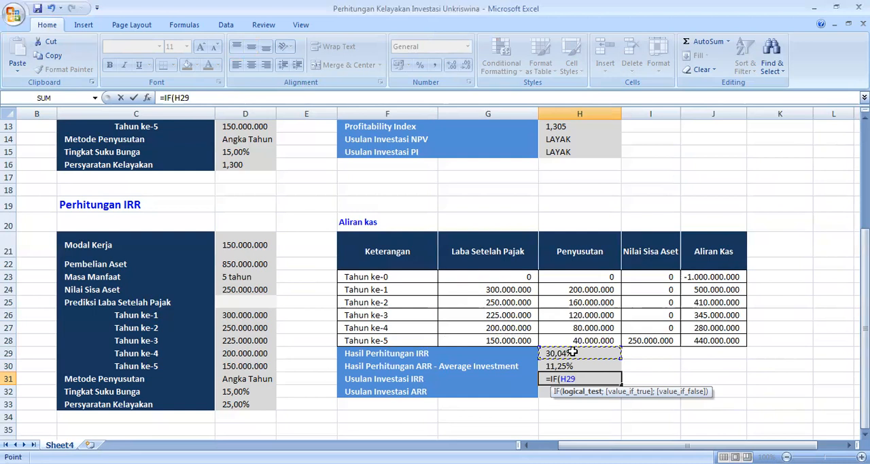
type(">=")
left_click(241, 403)
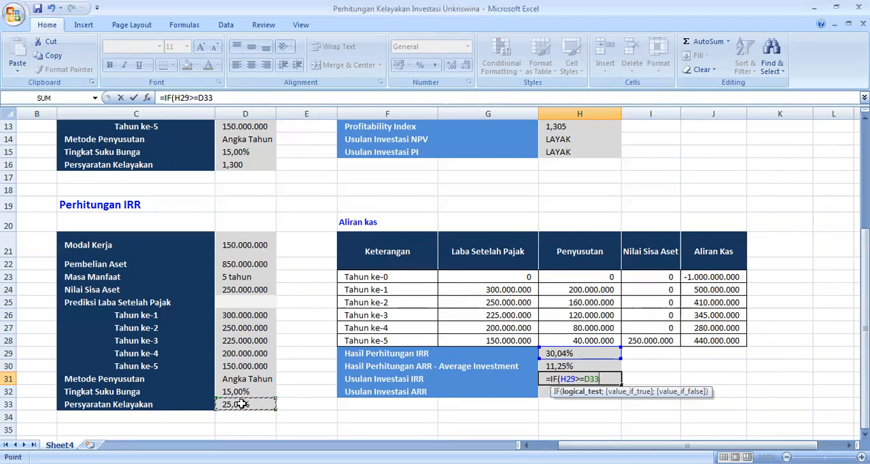
Step: Complete the H31 formula with the results "LAYAK" and "TIDAK LAYAK", commit it and review its cell references
type(";\"LAYAK")
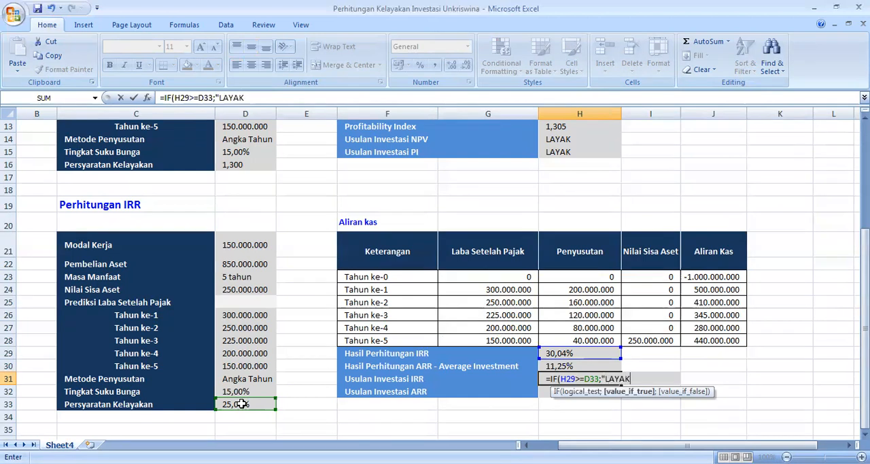
type("\";\"TIDAK")
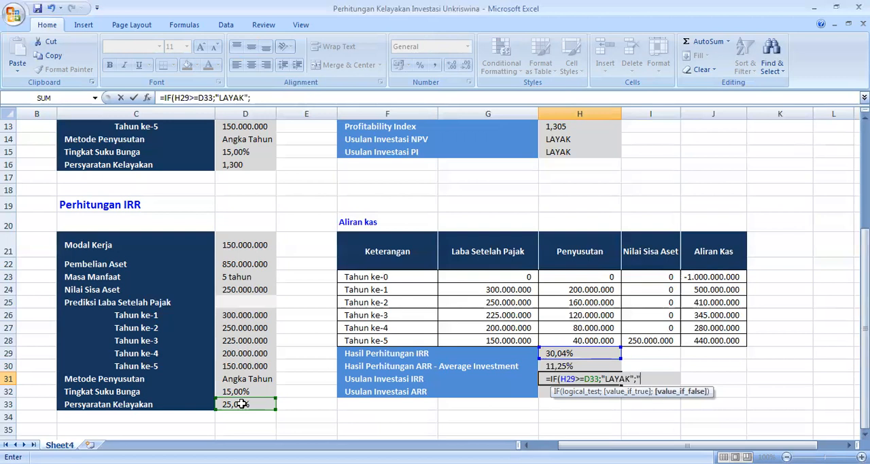
type(" LAYAK\"")
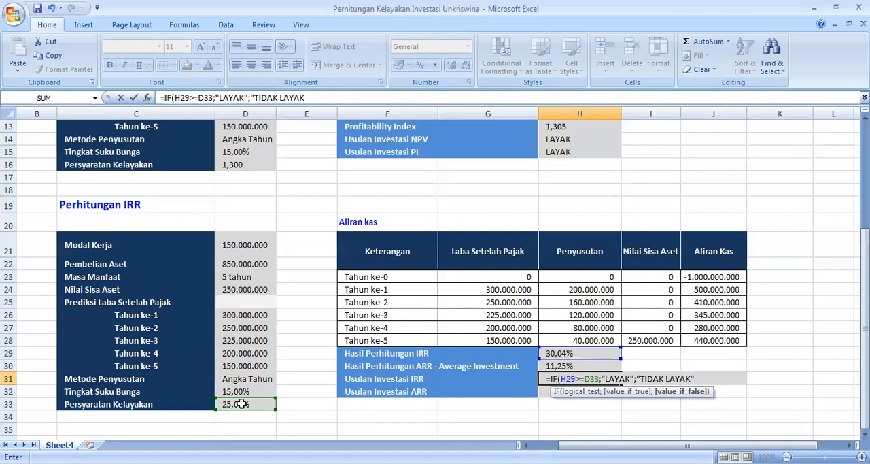
type(")")
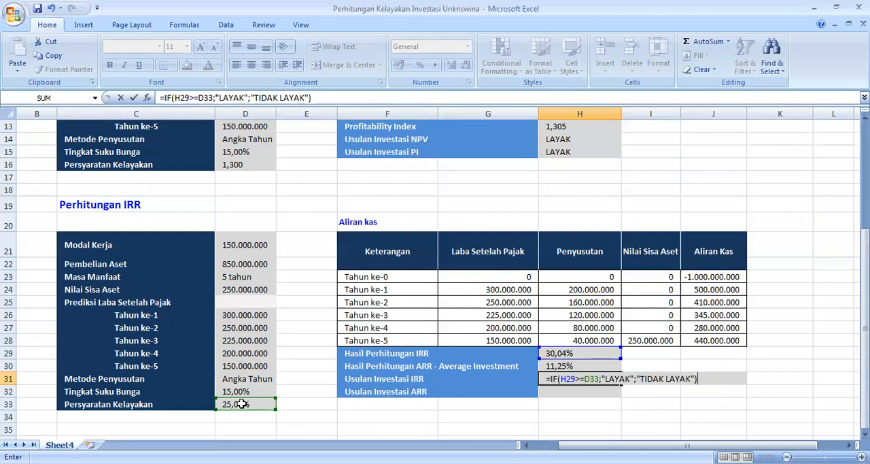
key("ctrl+Return")
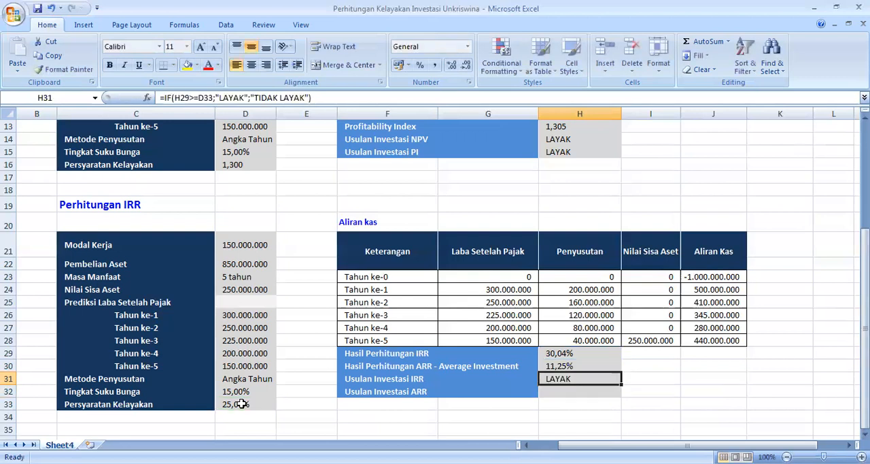
double_click(586, 379)
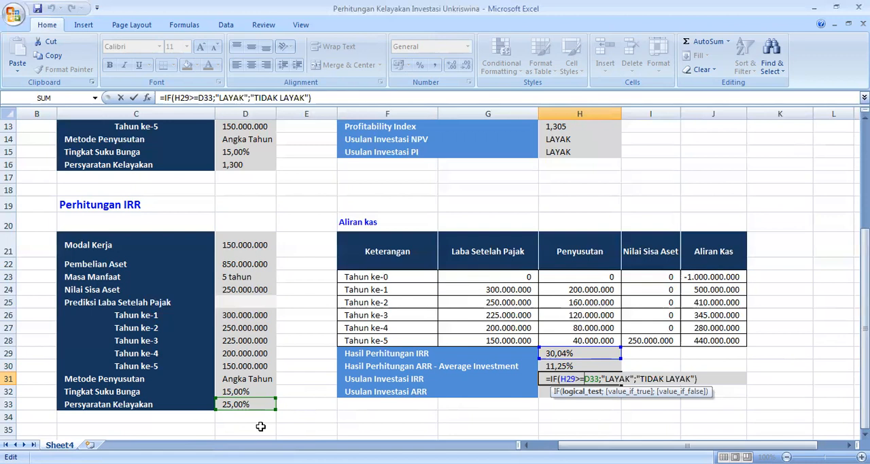
key("Return")
Step: Start the Usulan Investasi ARR formula in H32 by testing the ARR result against Persyaratan Kelayakan, =IF(H30>=D33
type("=")
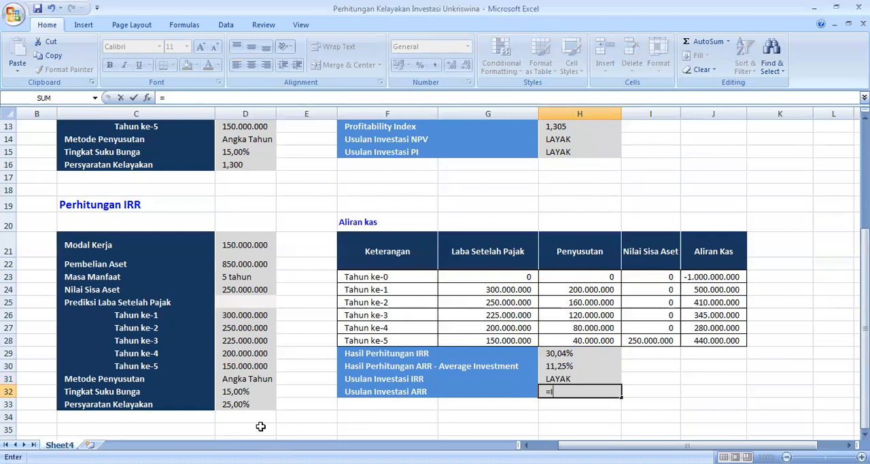
type("F(")
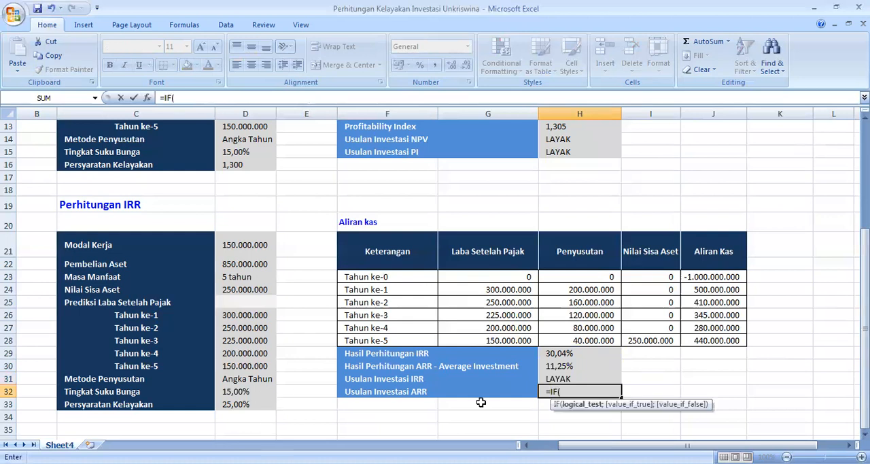
left_click(559, 365)
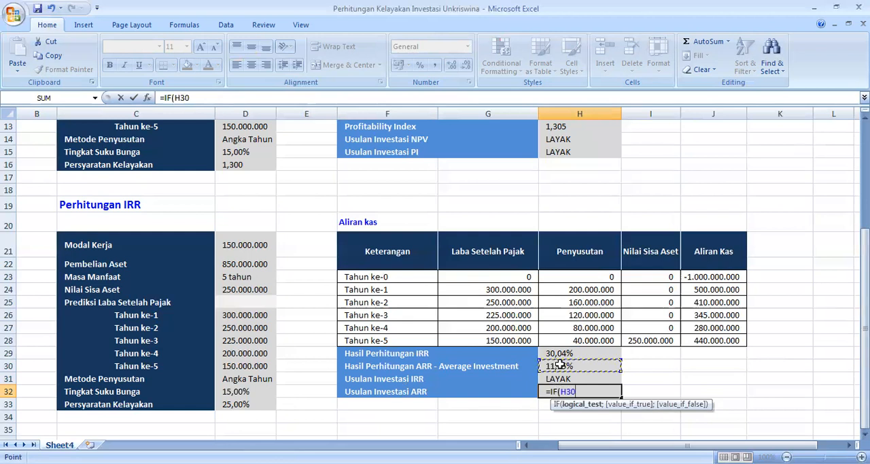
type(">=")
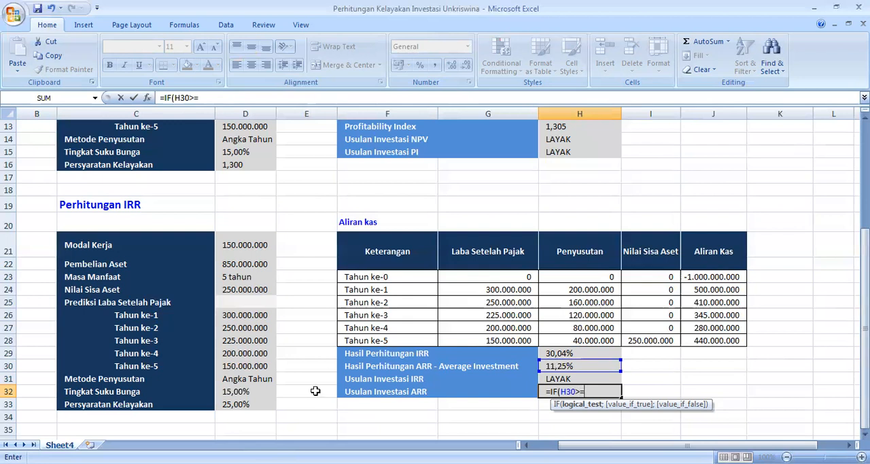
left_click(245, 404)
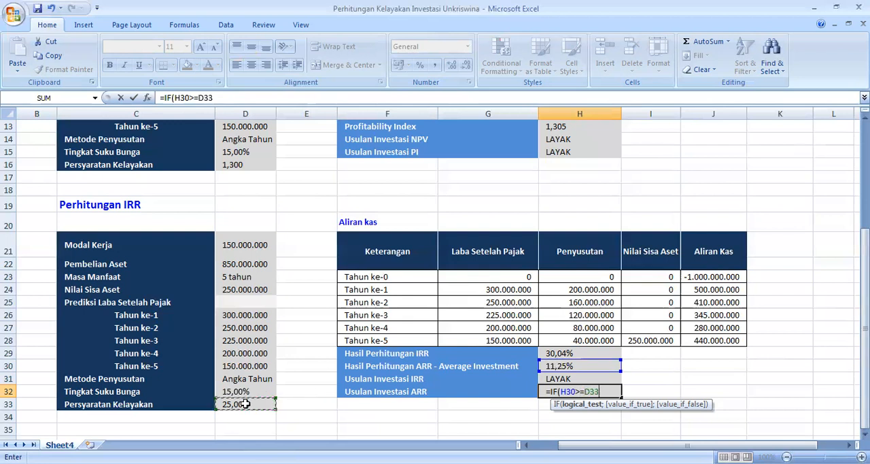
Step: Complete the H32 formula with the results "LAYAK" and "TIDAK LAYAK" and commit it
type(";\"LAYAK")
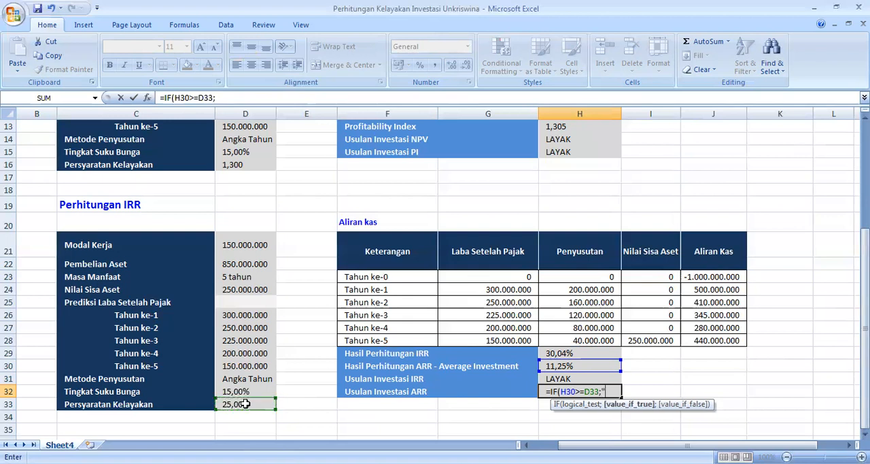
type("\"")
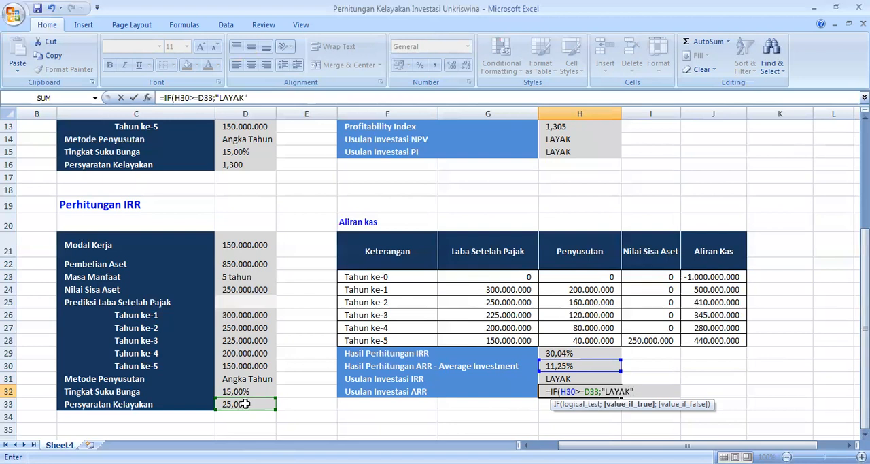
type(";\"TIDAK LAYAK\")")
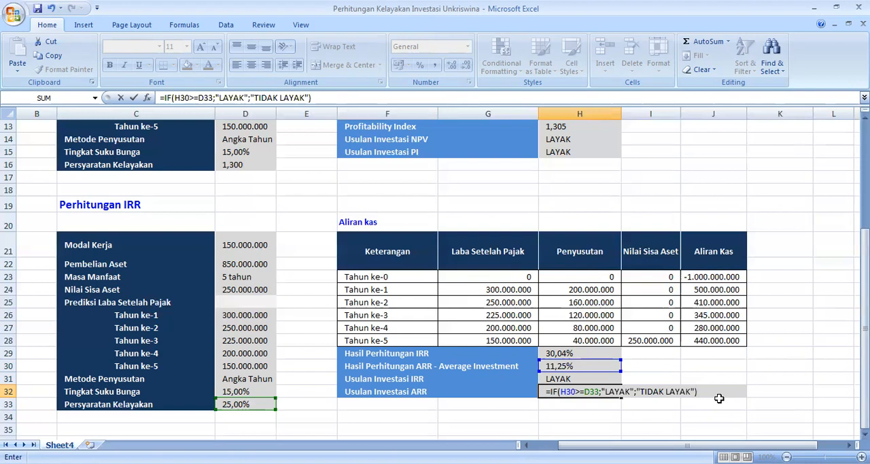
key("Return")
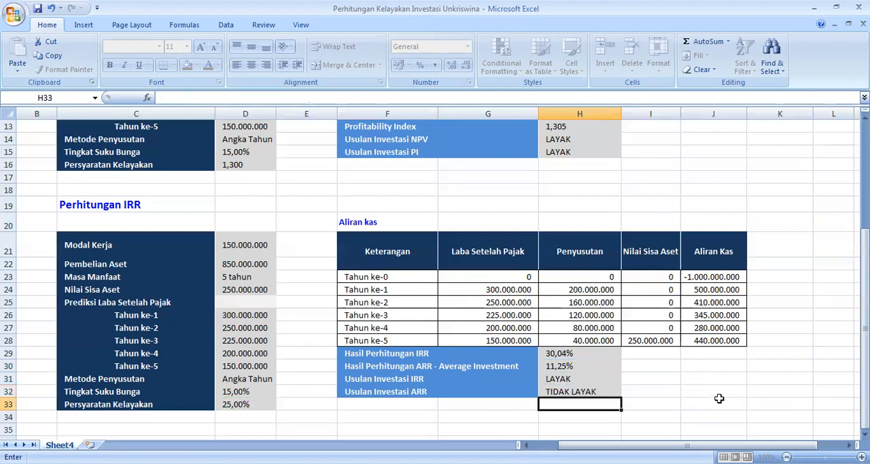
Step: Open the Usulan Investasi ARR formula in H32 to check its cell references, leaving it as entered
key("Up")
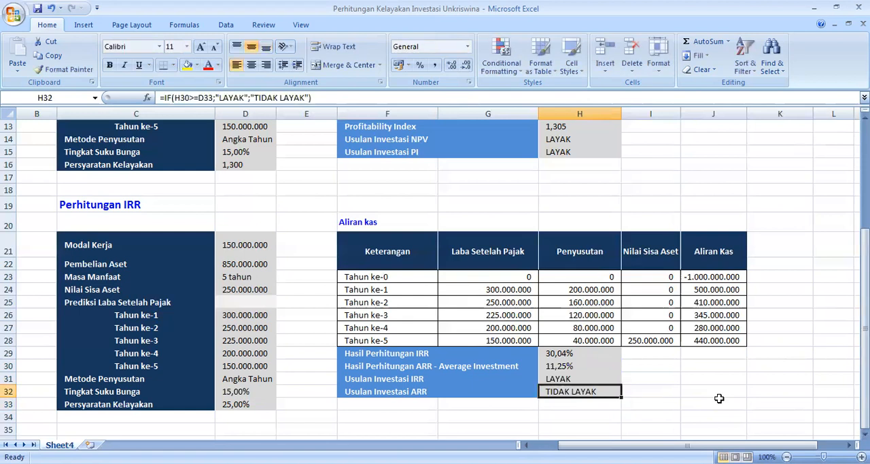
double_click(577, 392)
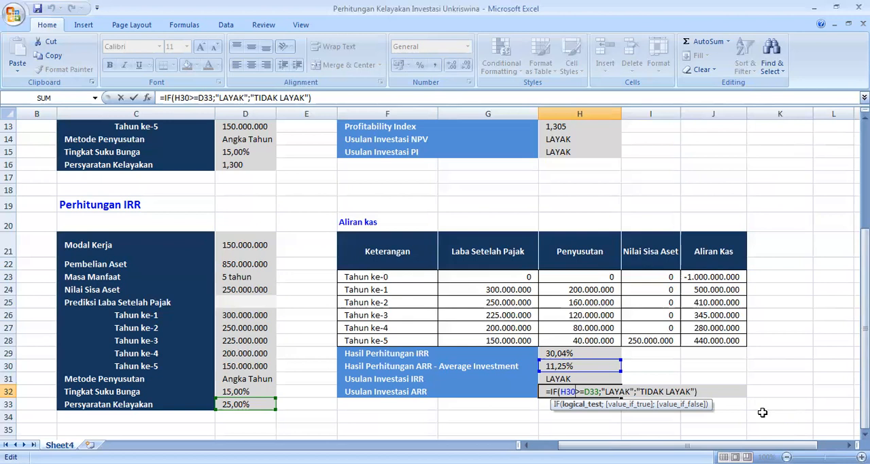
key("Return")
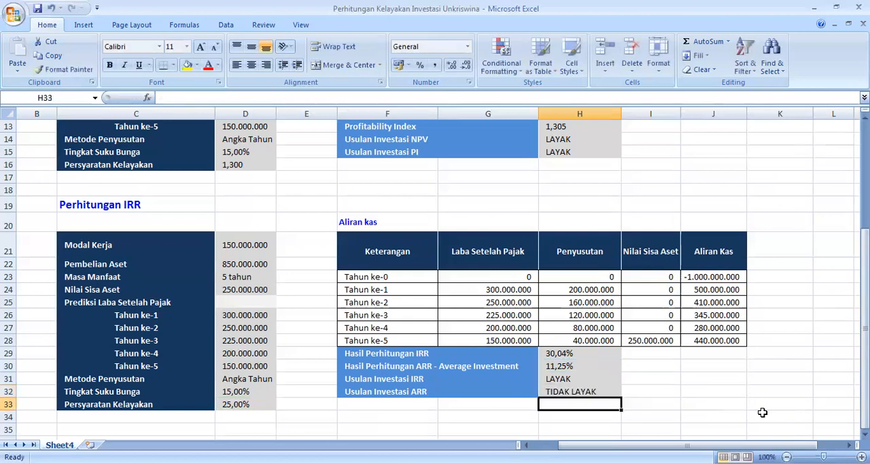
key("Up")
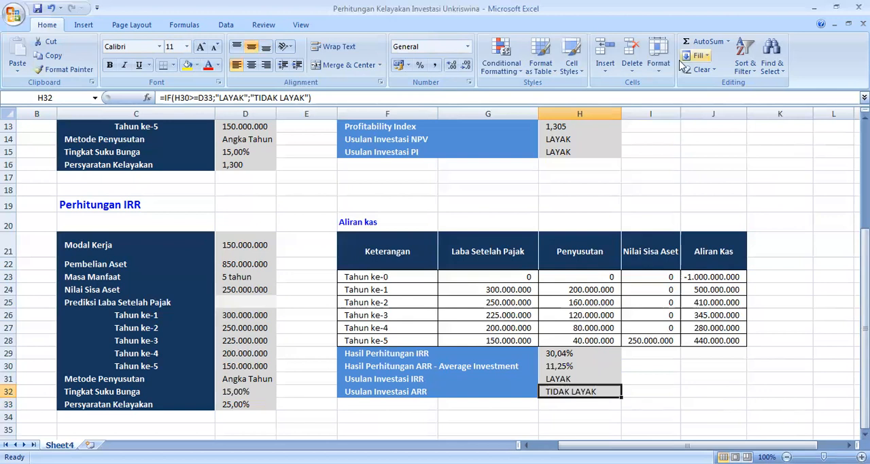
left_click(650, 32)
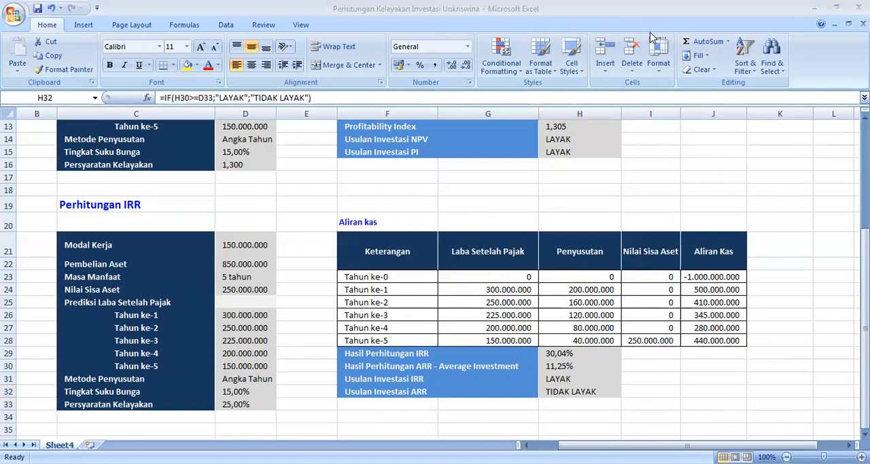